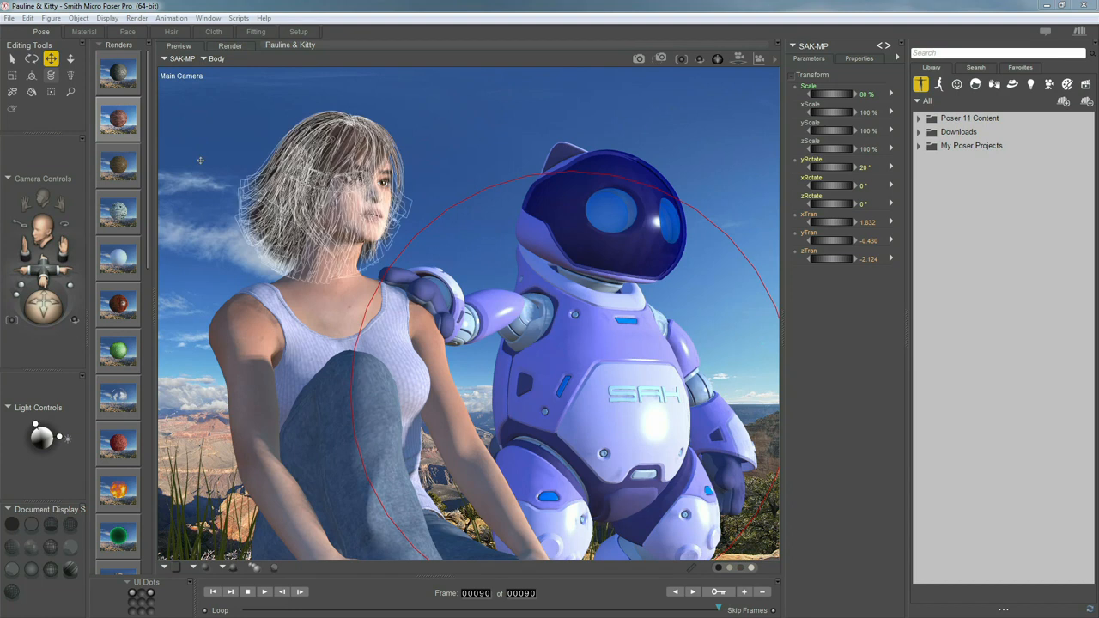
Recolor the robot's BodyColor2 diffuse material to pink with the Color tool
click(32, 93)
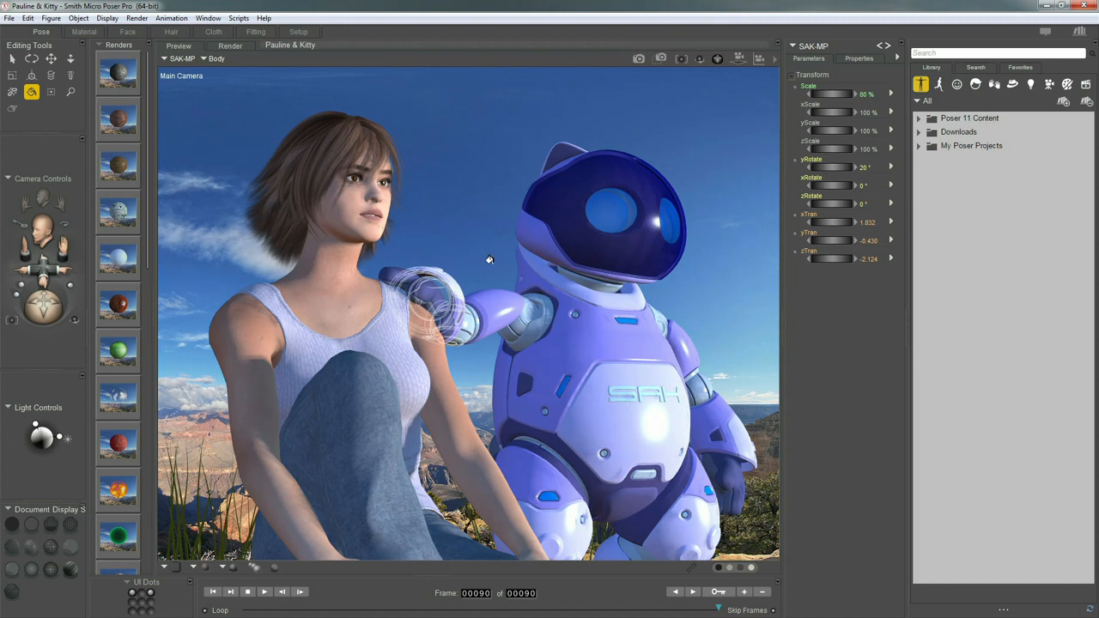
click(498, 293)
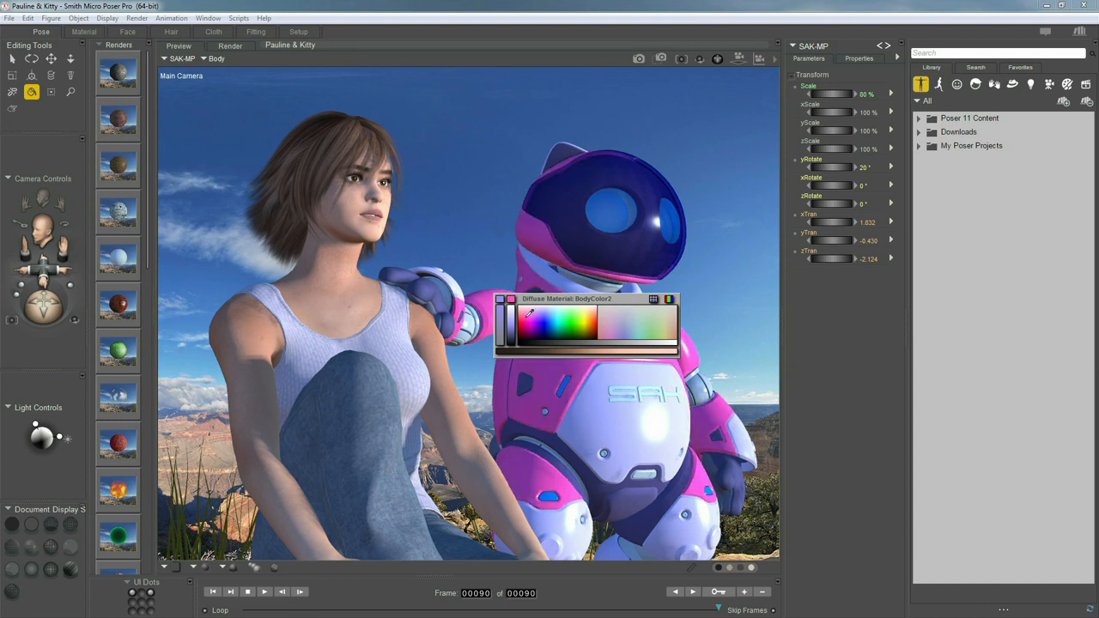
click(530, 310)
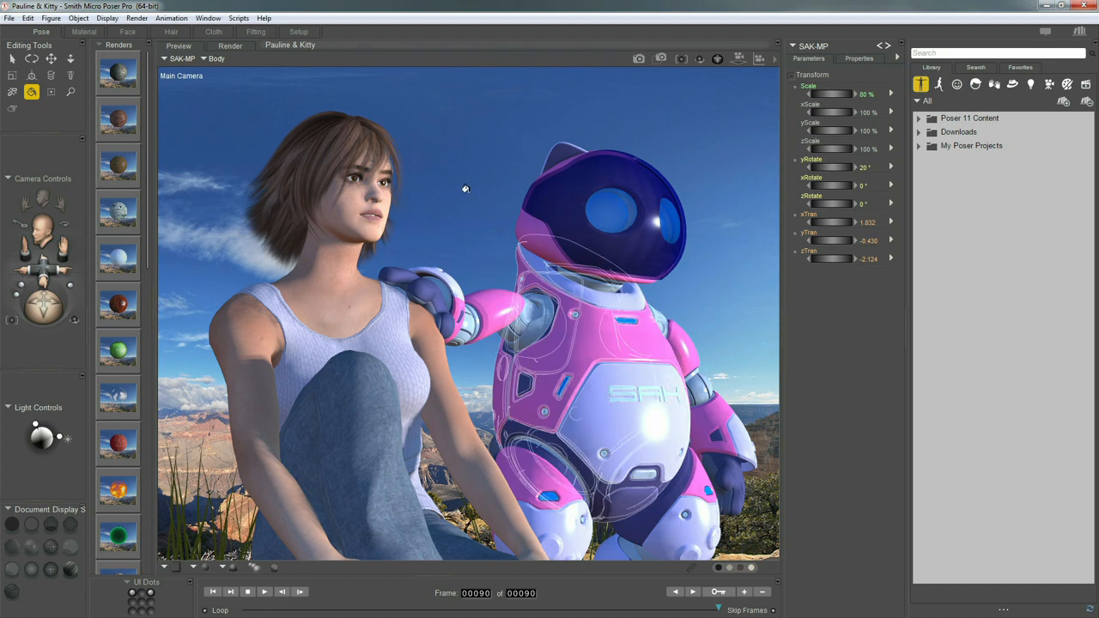
Open the Material room and compare the simple and advanced views of the robot's Metal material
click(98, 30)
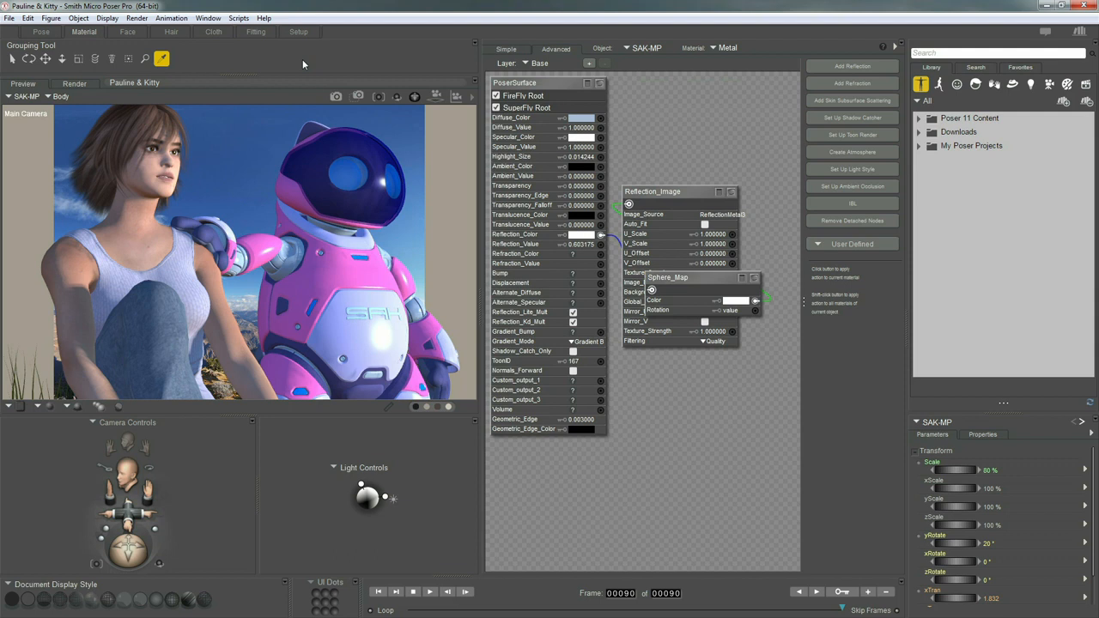
click(522, 50)
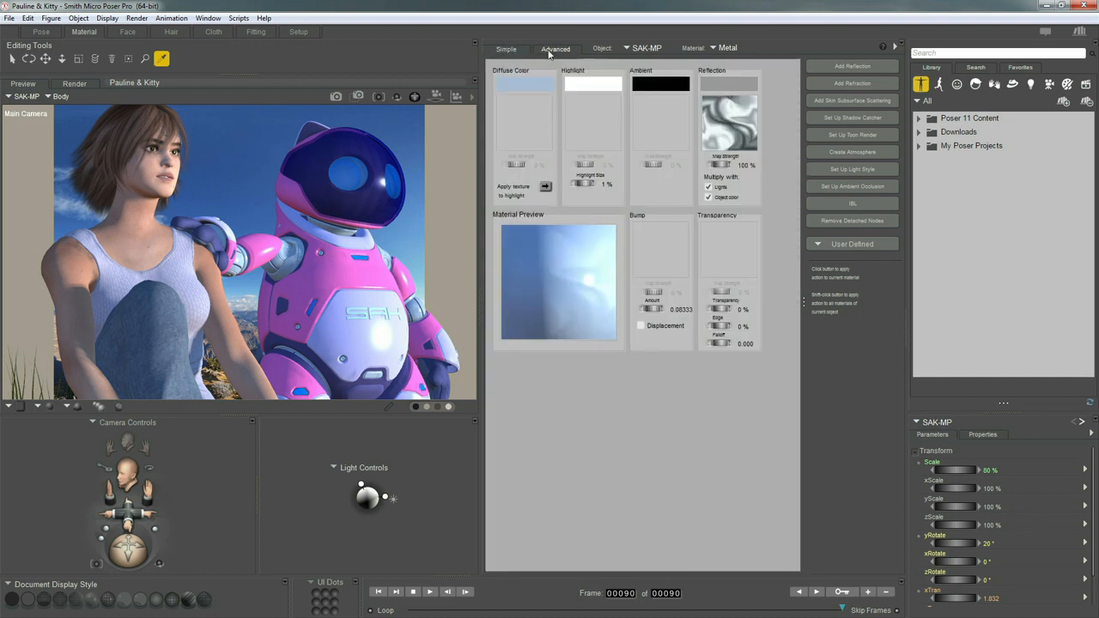
click(549, 50)
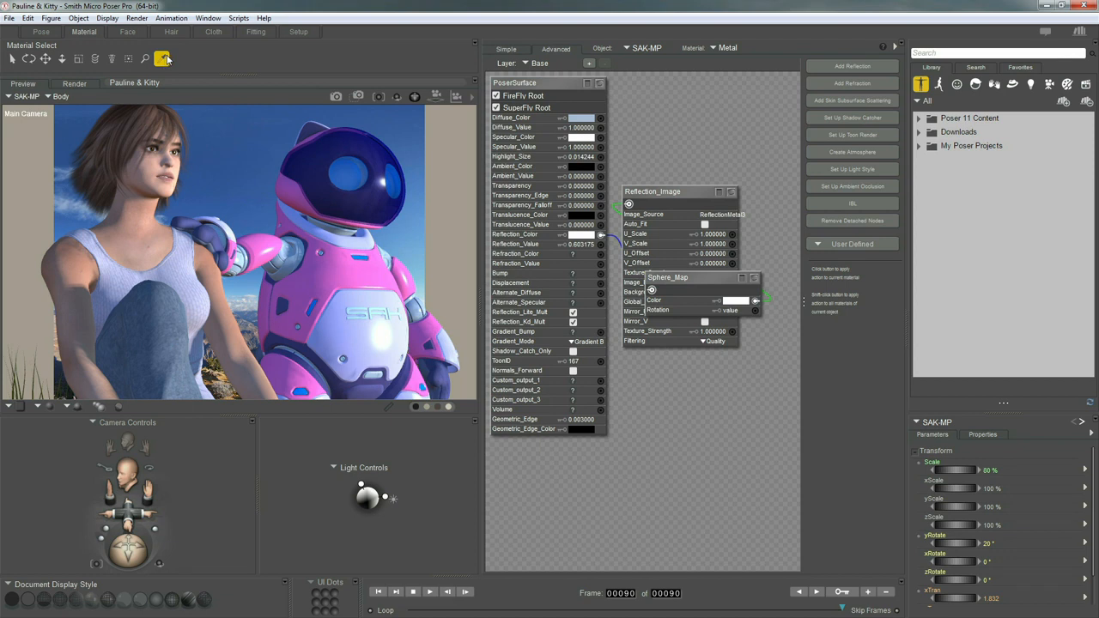
Inspect the shader settings of the robot's BodyColor2, the woman's Head, and the robot's FaceShield and EyeGlass materials
click(327, 271)
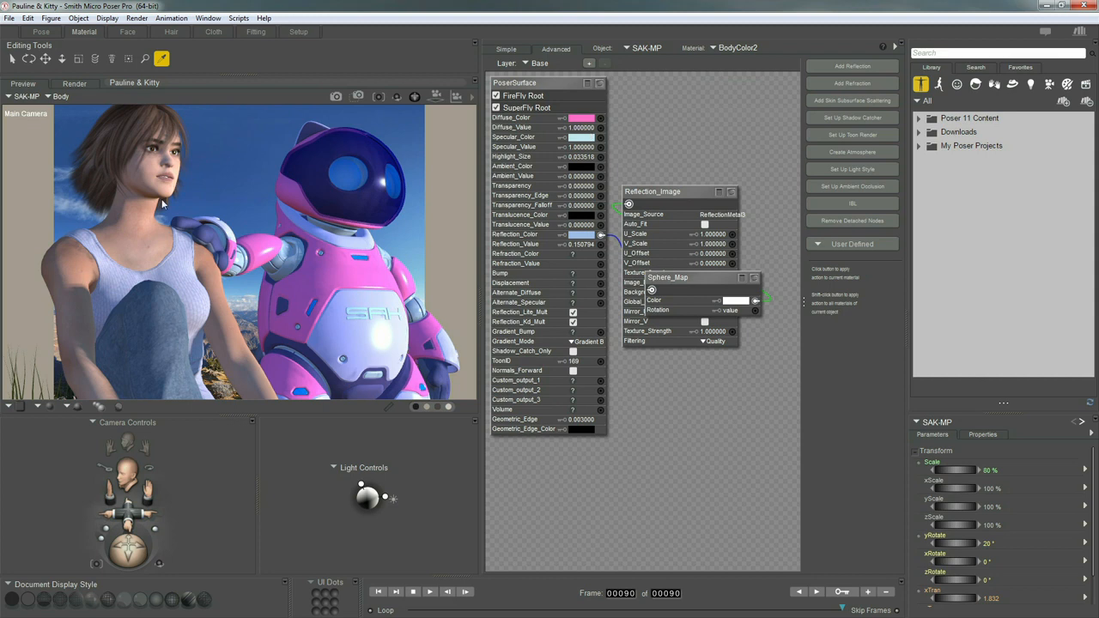
click(150, 173)
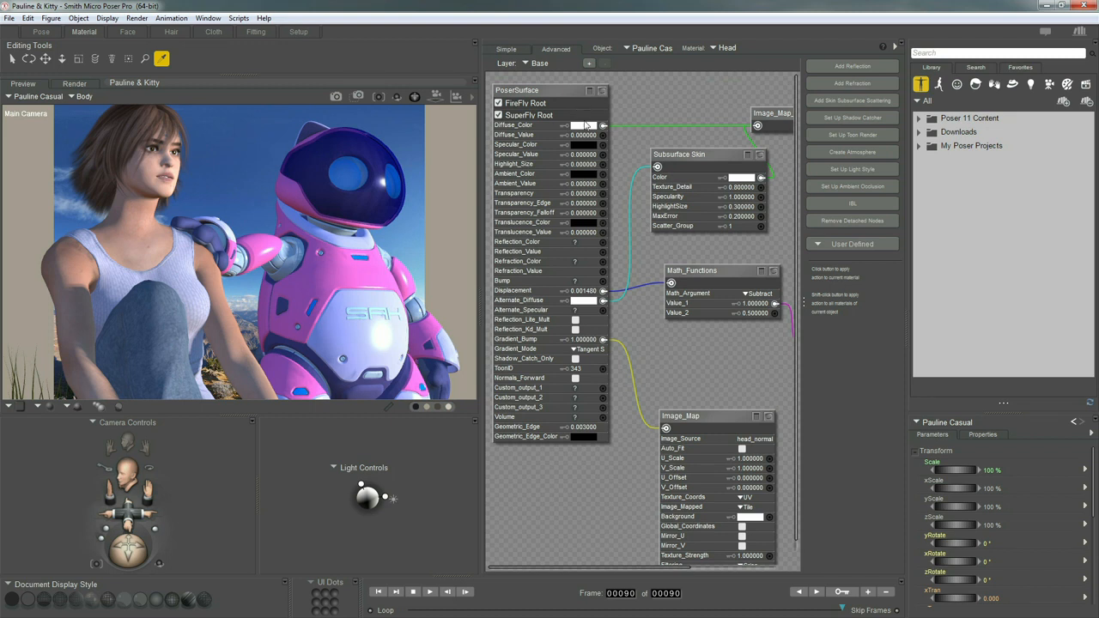
click(352, 171)
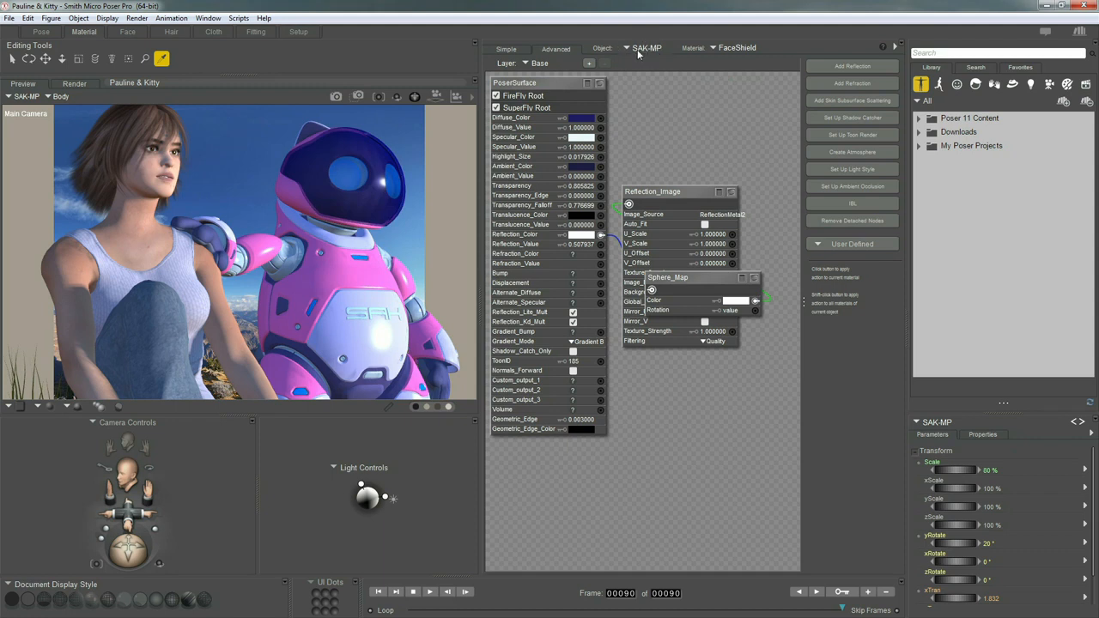
click(736, 49)
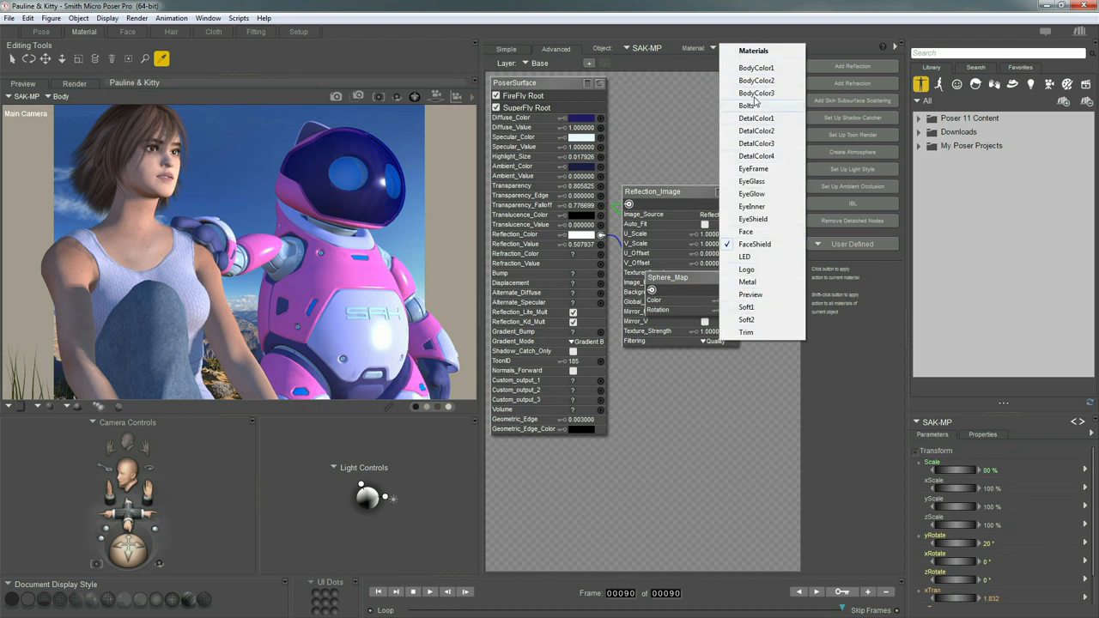
click(750, 182)
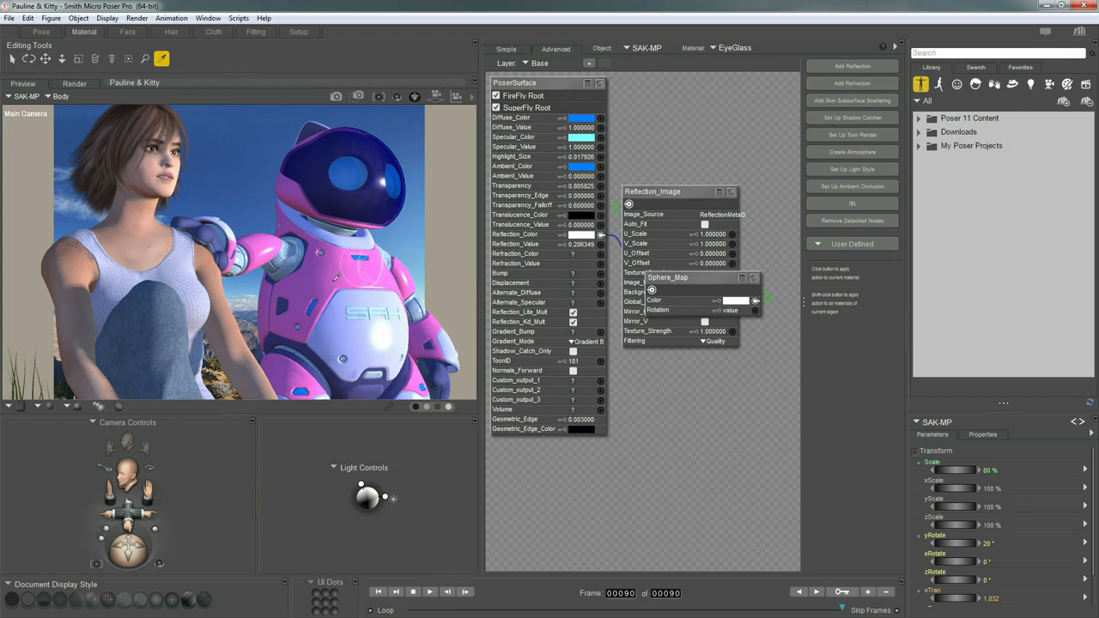
Set the Diffuse_Color of the robot's BodyColor2 material to bright green
click(325, 272)
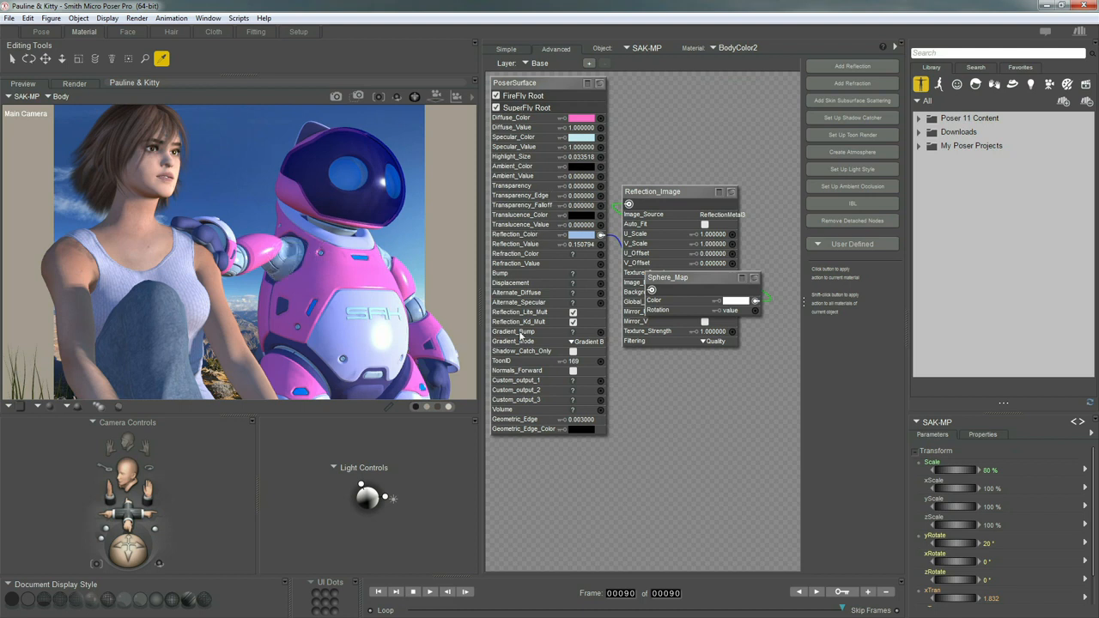
click(582, 118)
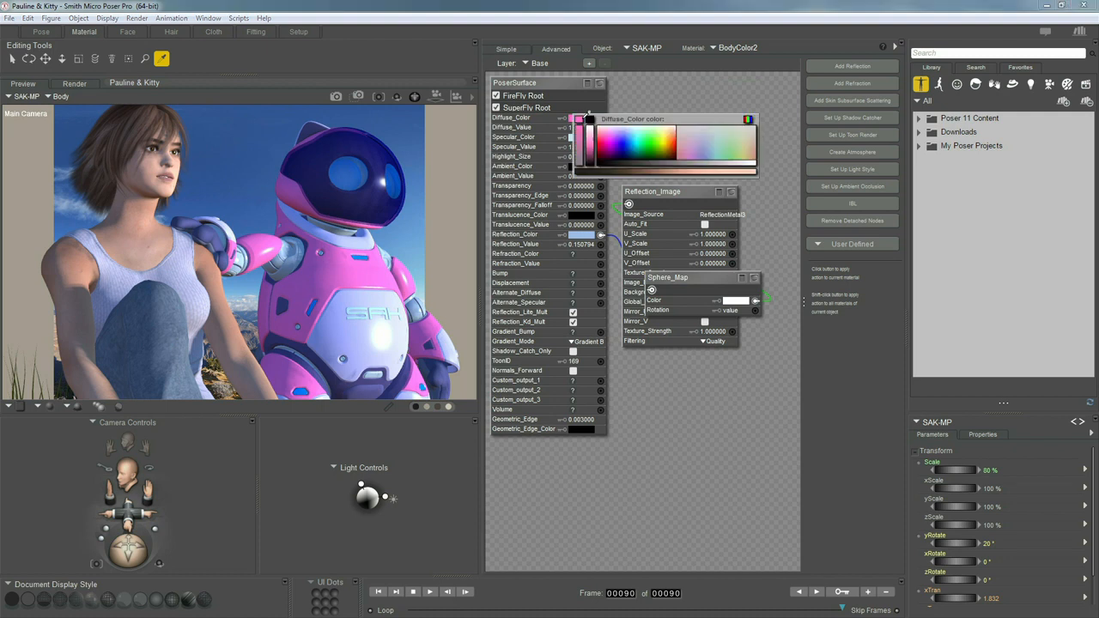
click(658, 137)
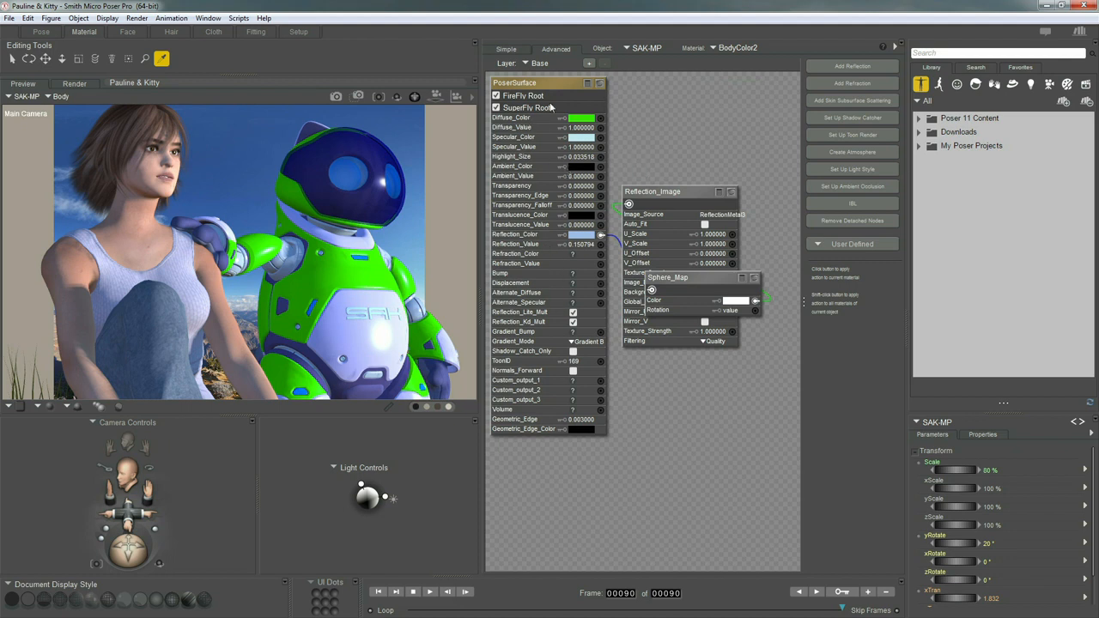
Review BodyColor2 in the simple view and rearrange its Reflection_Image and Sphere_Map nodes in the advanced view so they do not overlap
click(510, 50)
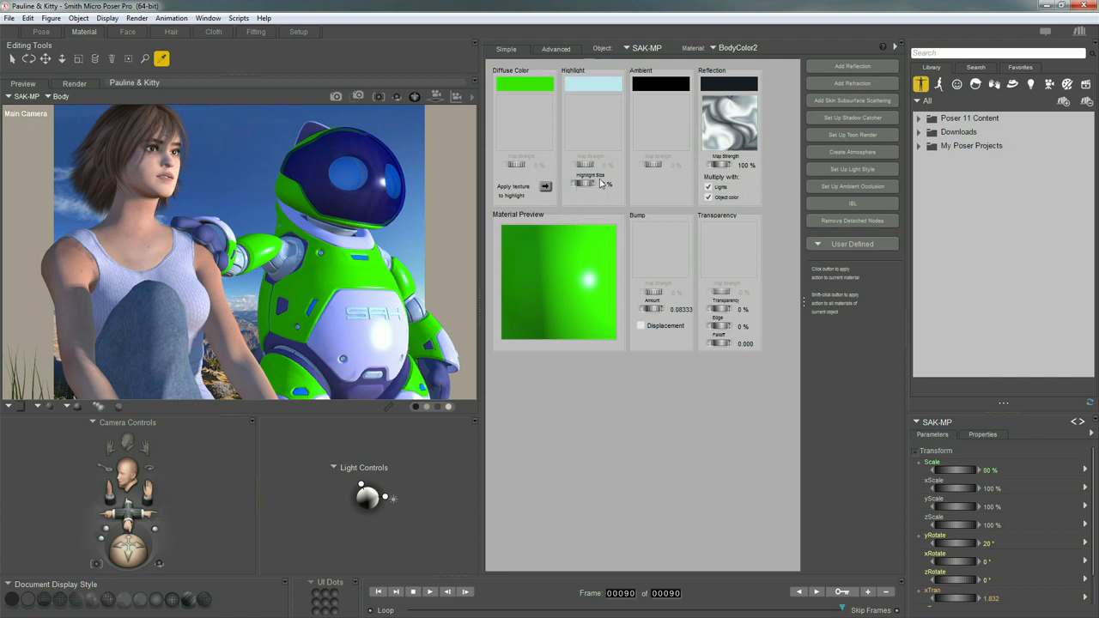
click(555, 49)
mouse_move(542, 83)
mouse_down()
mouse_move(553, 96)
mouse_move(552, 86)
mouse_up()
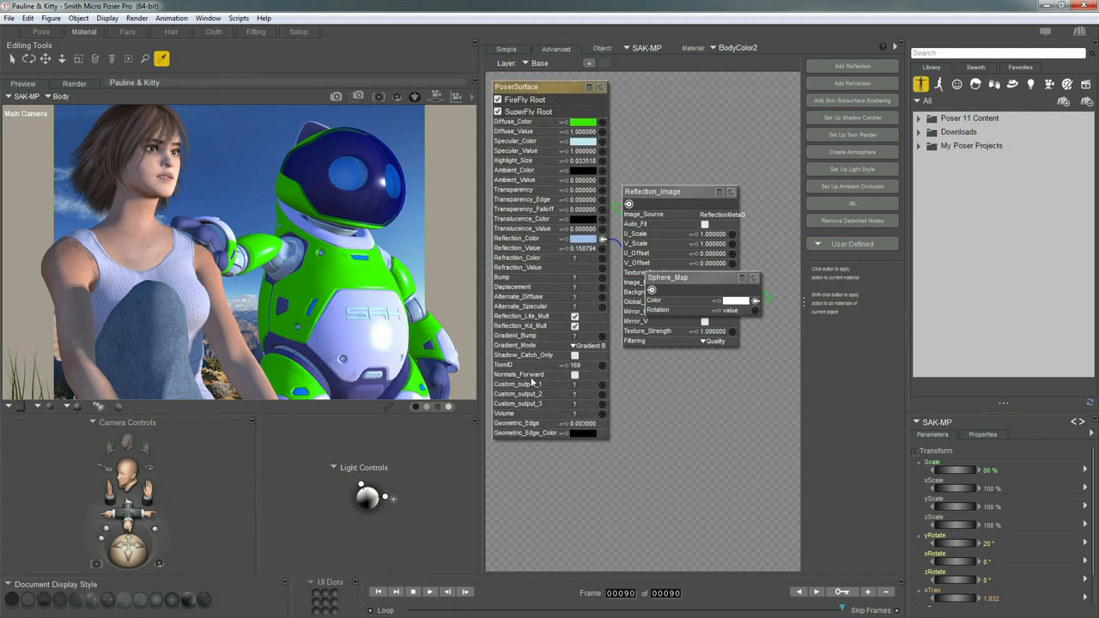
drag(676, 277, 658, 375)
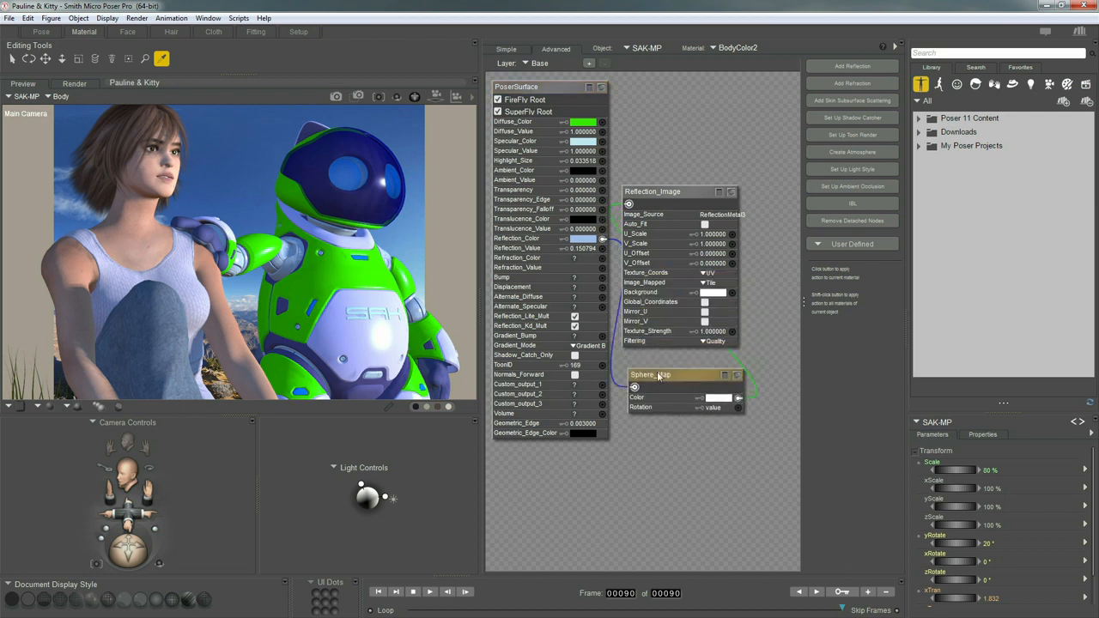
drag(653, 193, 698, 174)
drag(670, 374, 678, 348)
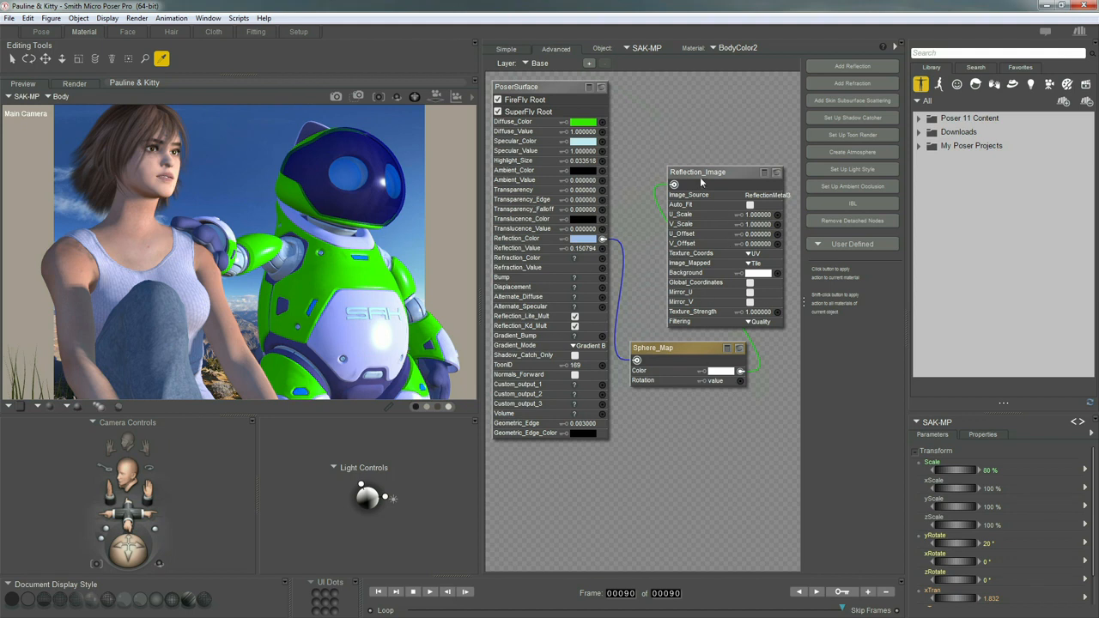
drag(553, 88, 555, 89)
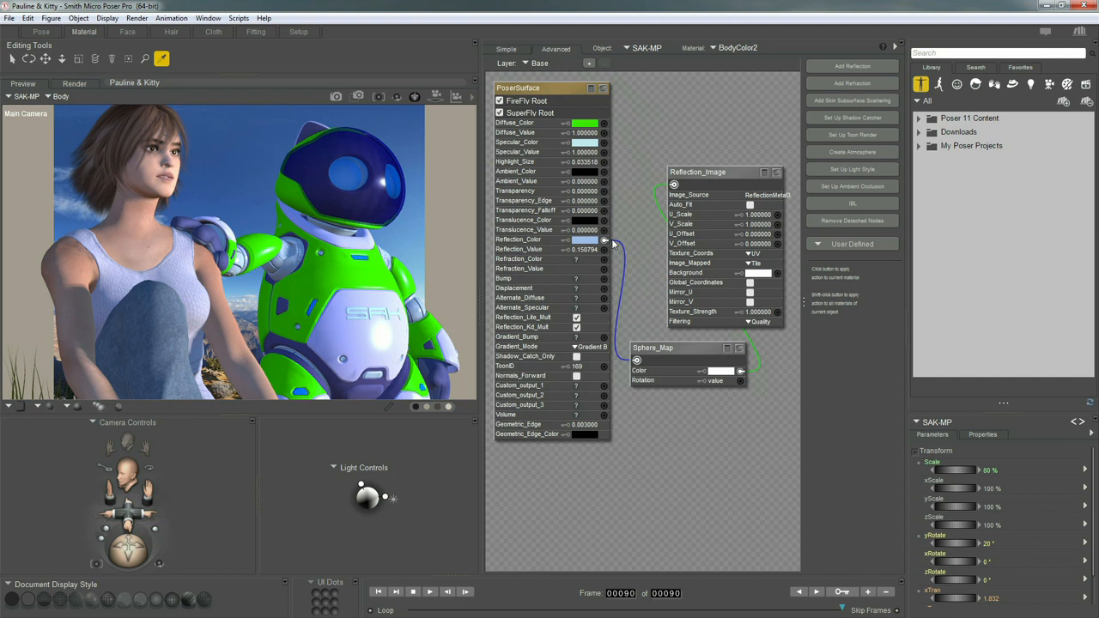
Examine the shader nodes of the woman's Head material and return to the robot's BodyColor2 material
click(146, 172)
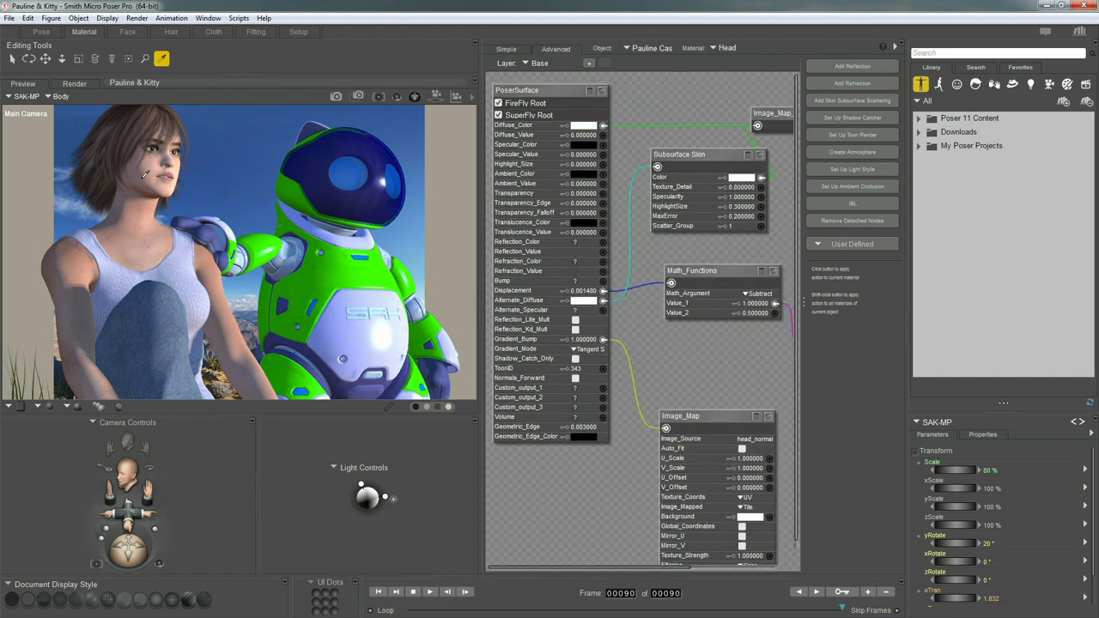
mouse_move(599, 567)
mouse_down()
mouse_move(699, 567)
mouse_move(578, 567)
mouse_up()
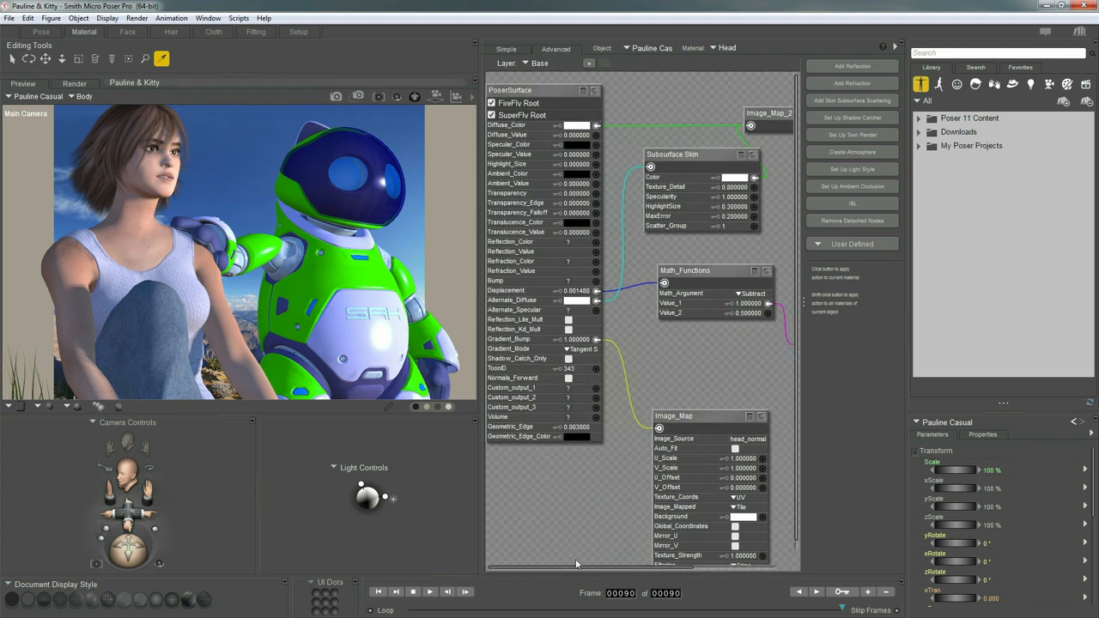
click(328, 265)
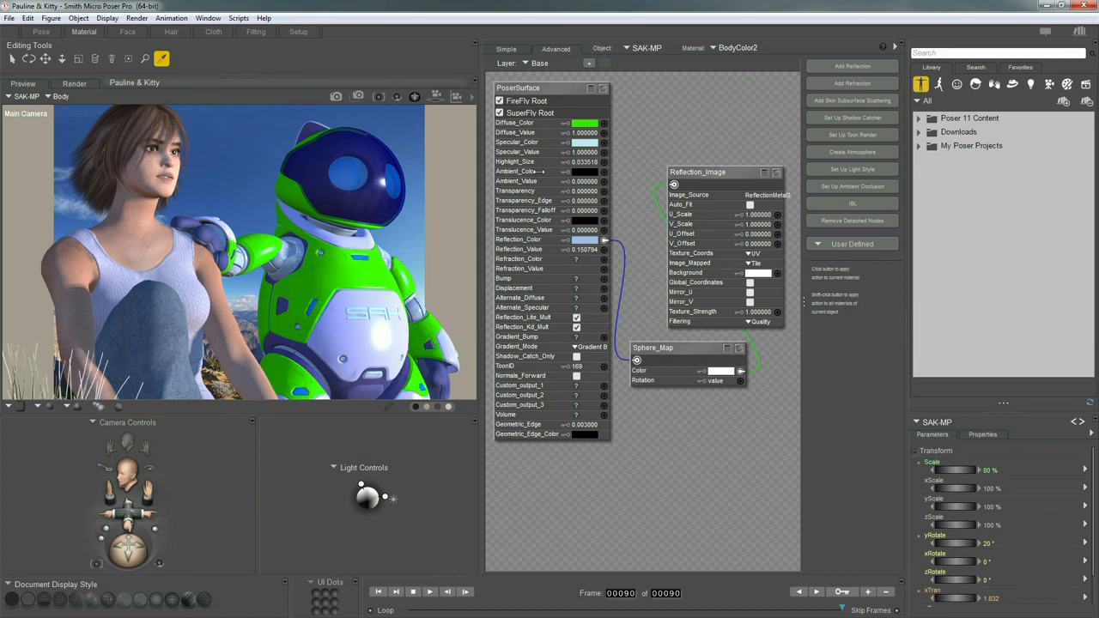
Try a Highlight_Size of 1 on the BodyColor2 material and undo the change
click(582, 163)
text(1)
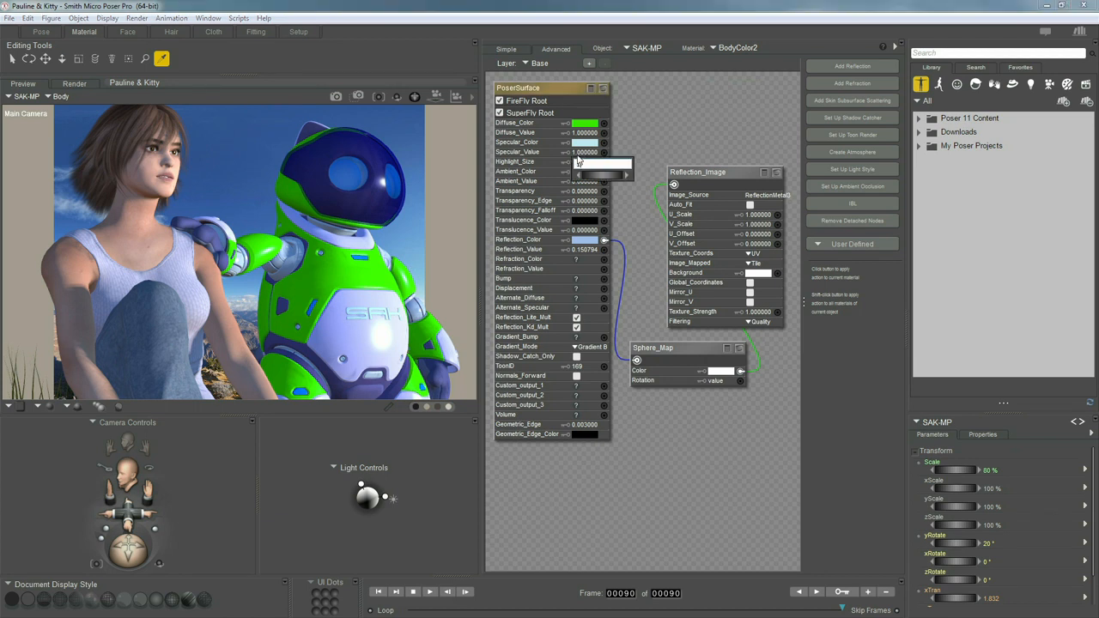
key(Return)
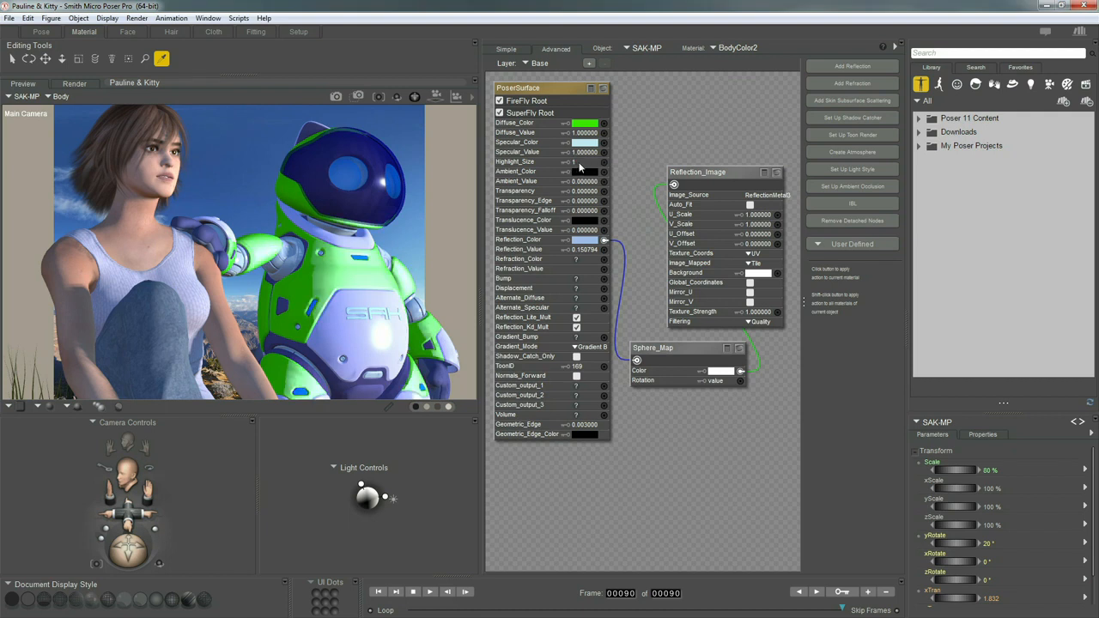
key(ctrl+z)
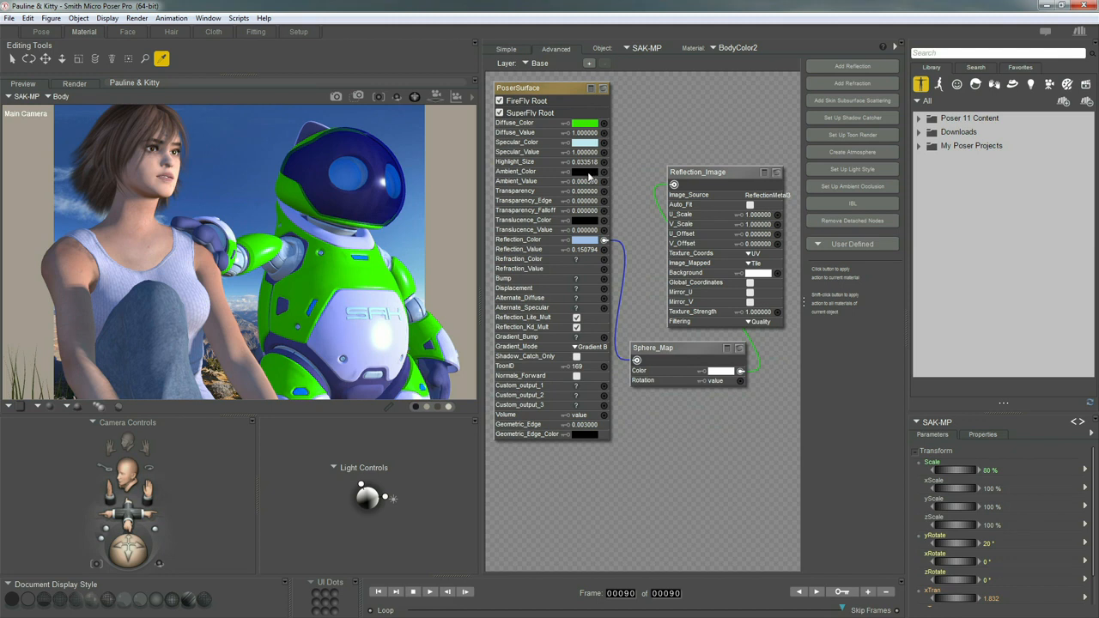
Set the BodyColor2 material's Ambient_Color to light green and its Ambient_Value to 0.2
click(591, 174)
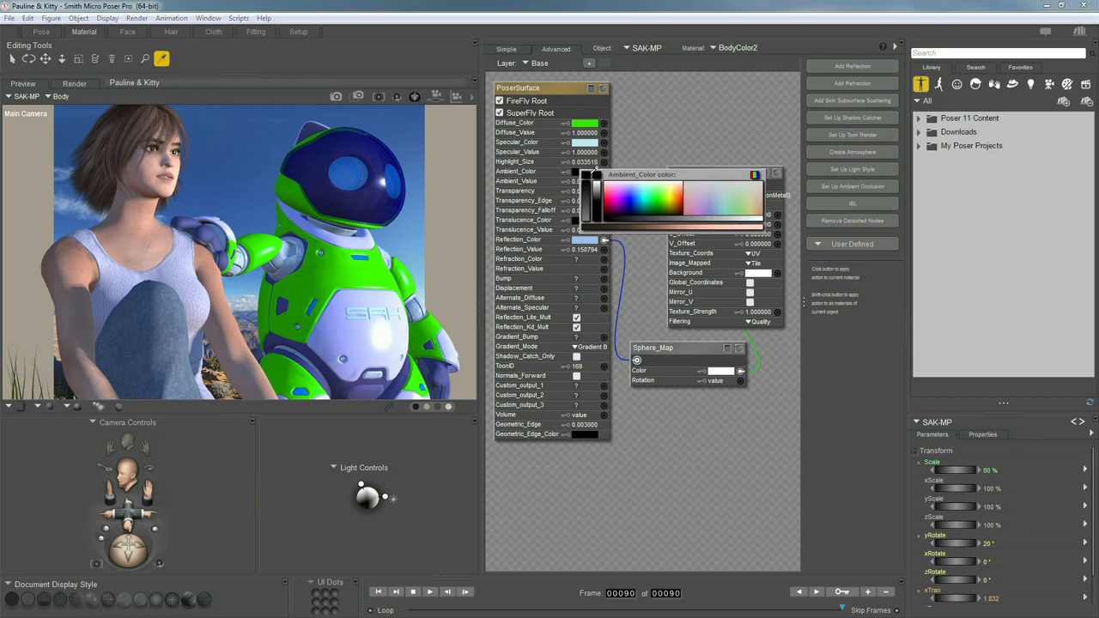
click(659, 185)
click(587, 181)
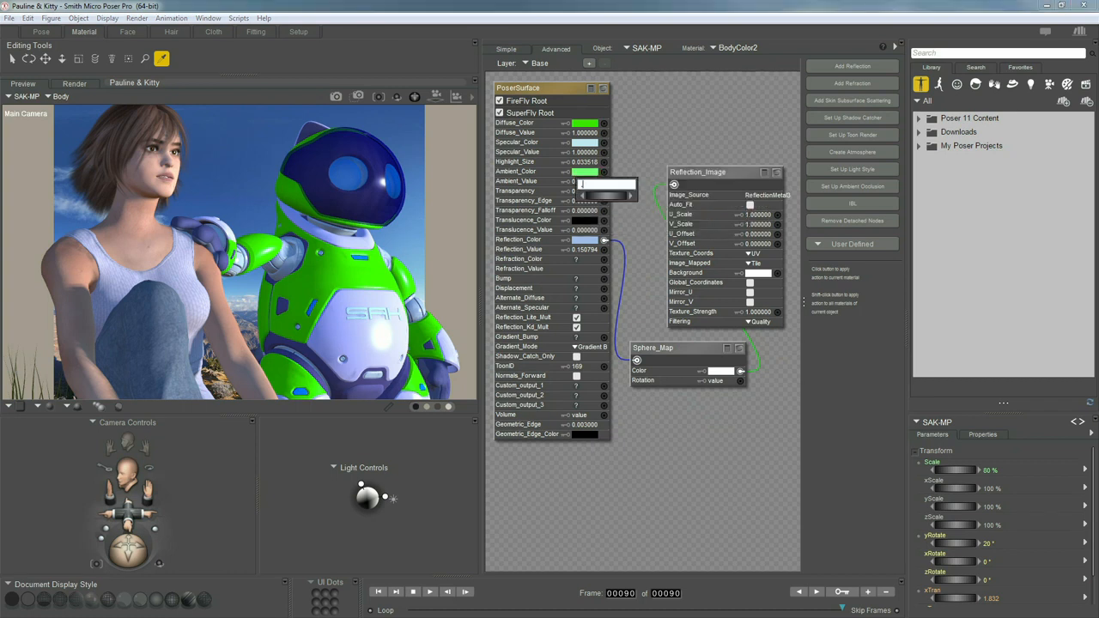
text(.2)
key(Return)
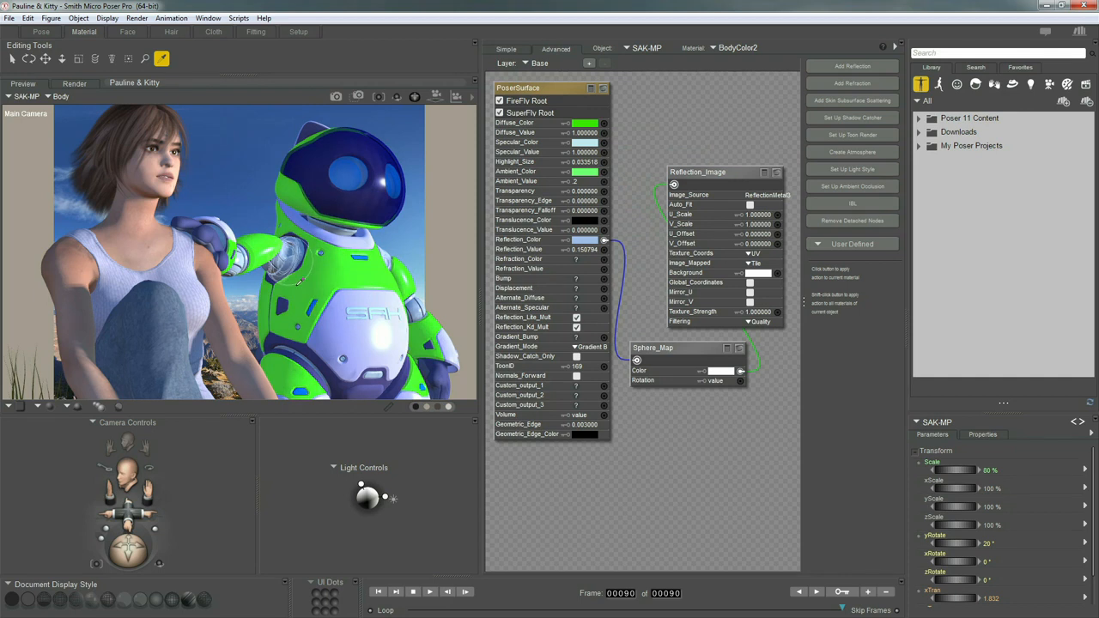
Set the BodyColor2 material's Ambient_Value to 0
click(577, 182)
text(0)
key(Return)
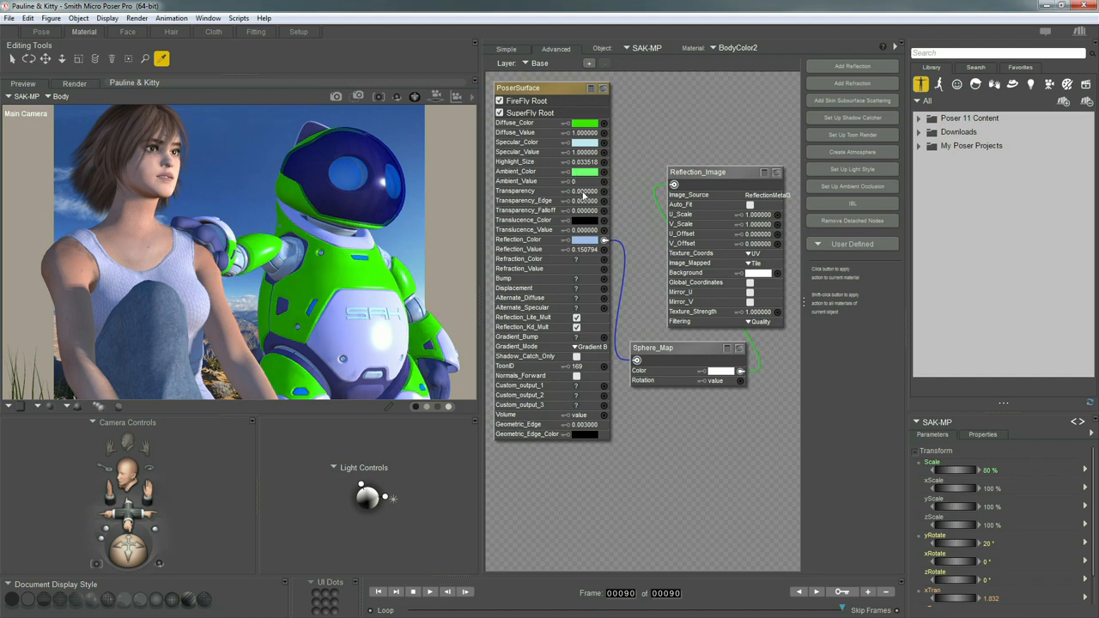
Try Transparency values of 0.5 and 1 on the BodyColor2 material and set it back to 0
click(583, 192)
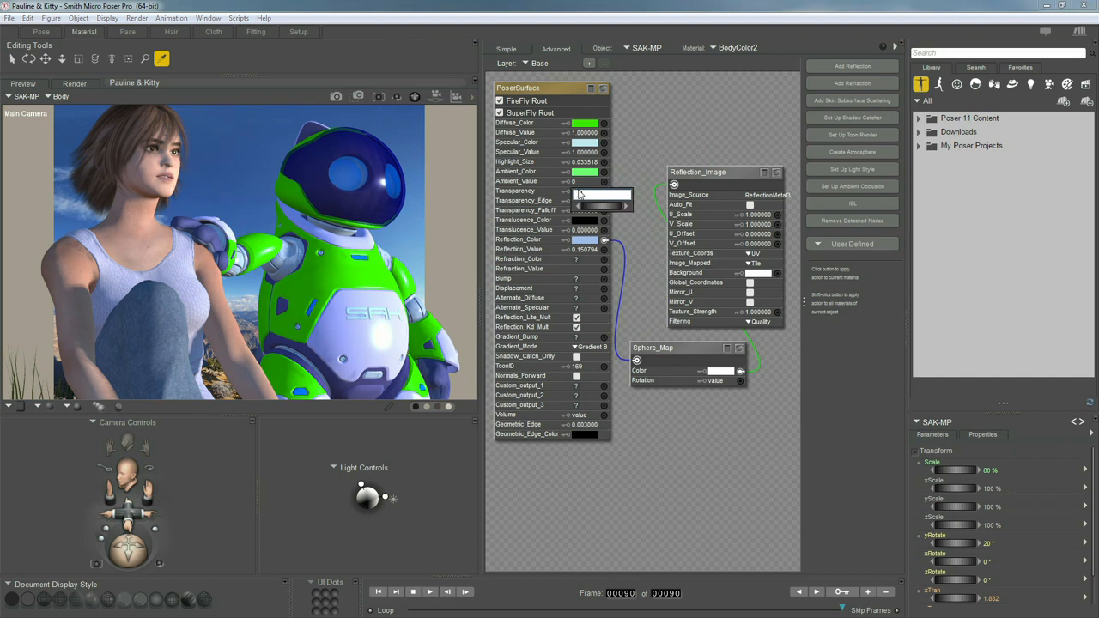
text(5)
key(Return)
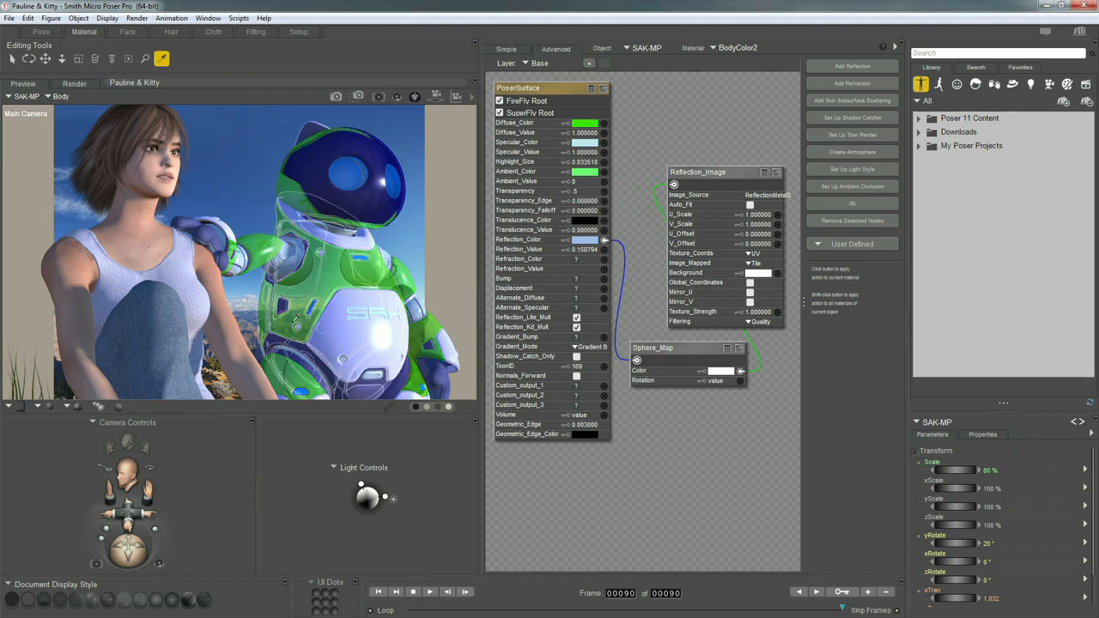
click(578, 192)
text(1)
key(Return)
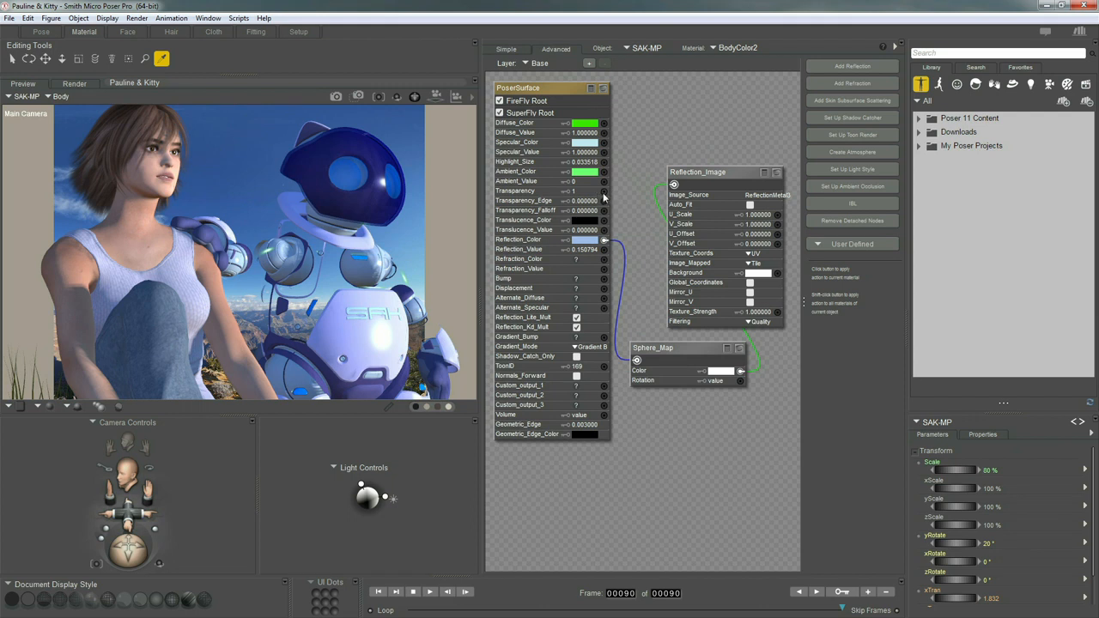
click(577, 192)
text(0)
key(Return)
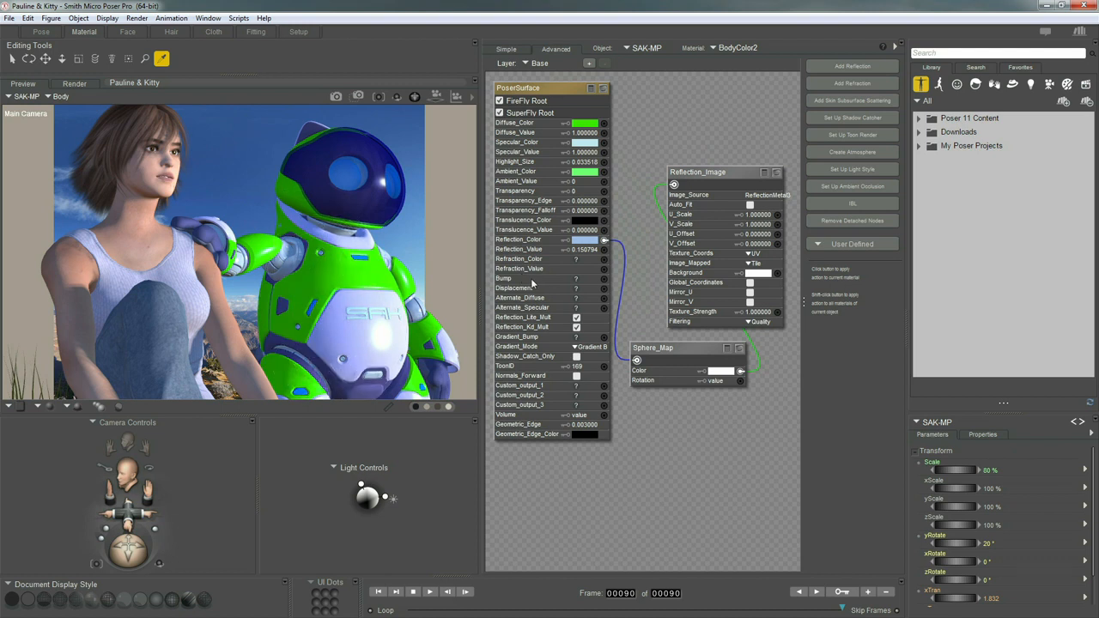
Inspect the displacement and bump connections in the woman's Head and TShirt materials
click(144, 178)
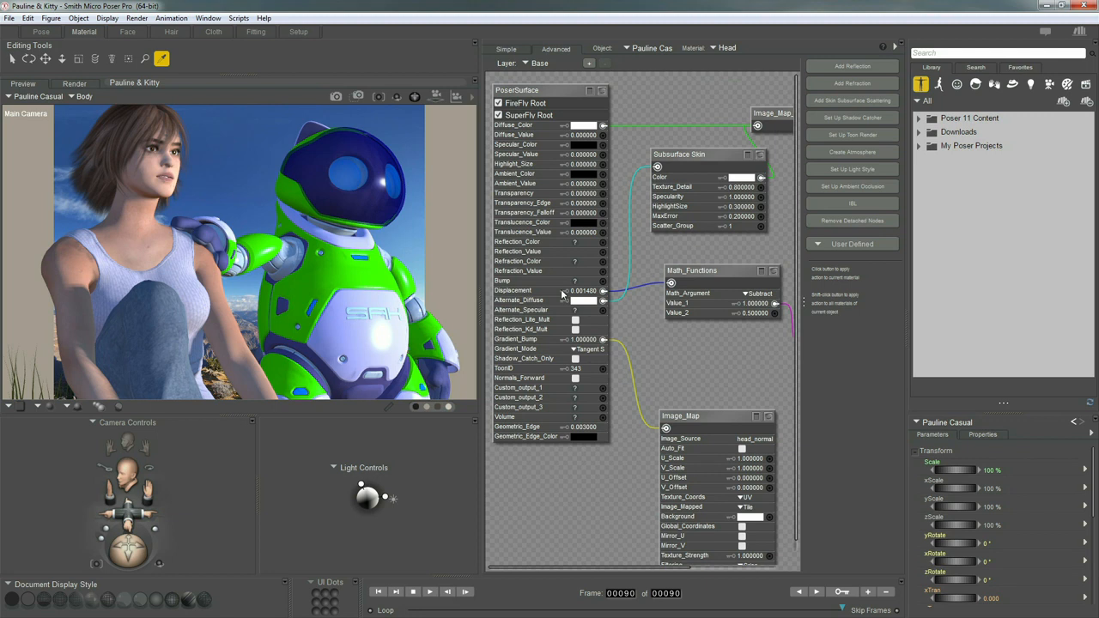
click(181, 270)
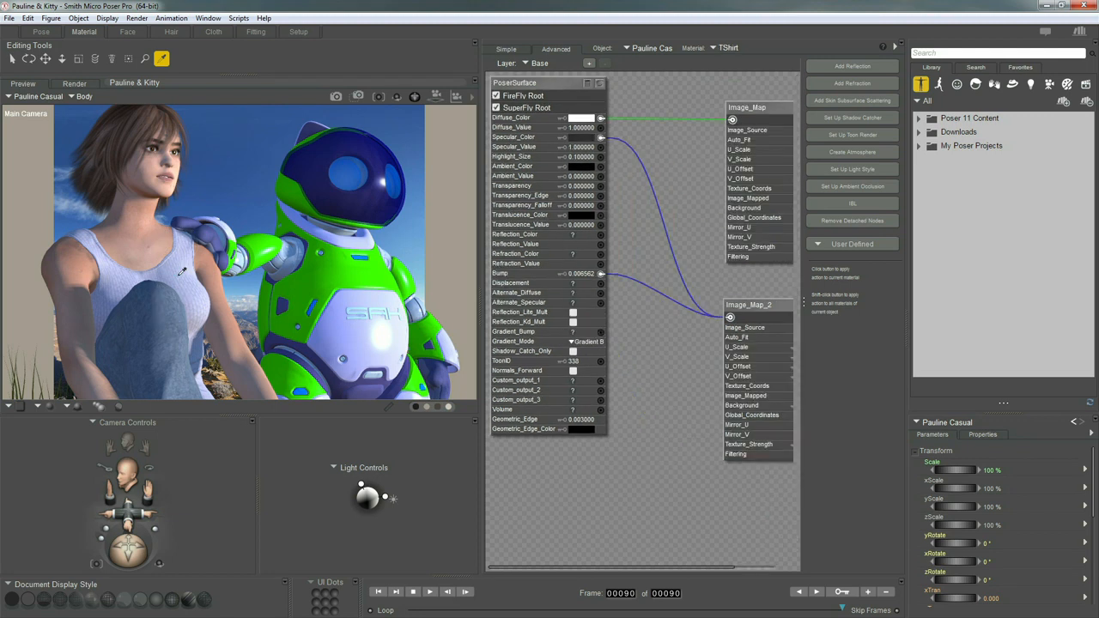
Move the TShirt material's Image_Map_2 node beside PoserSurface and expand its parameters and texture preview
drag(754, 303, 670, 222)
drag(740, 231, 725, 242)
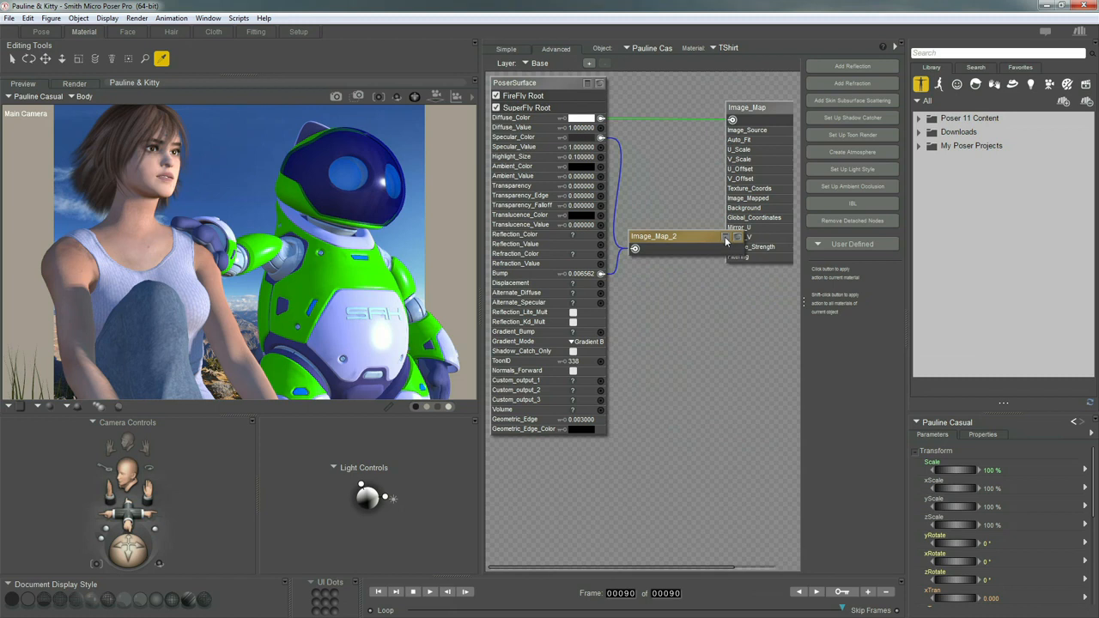
click(726, 238)
drag(712, 240, 722, 202)
click(742, 238)
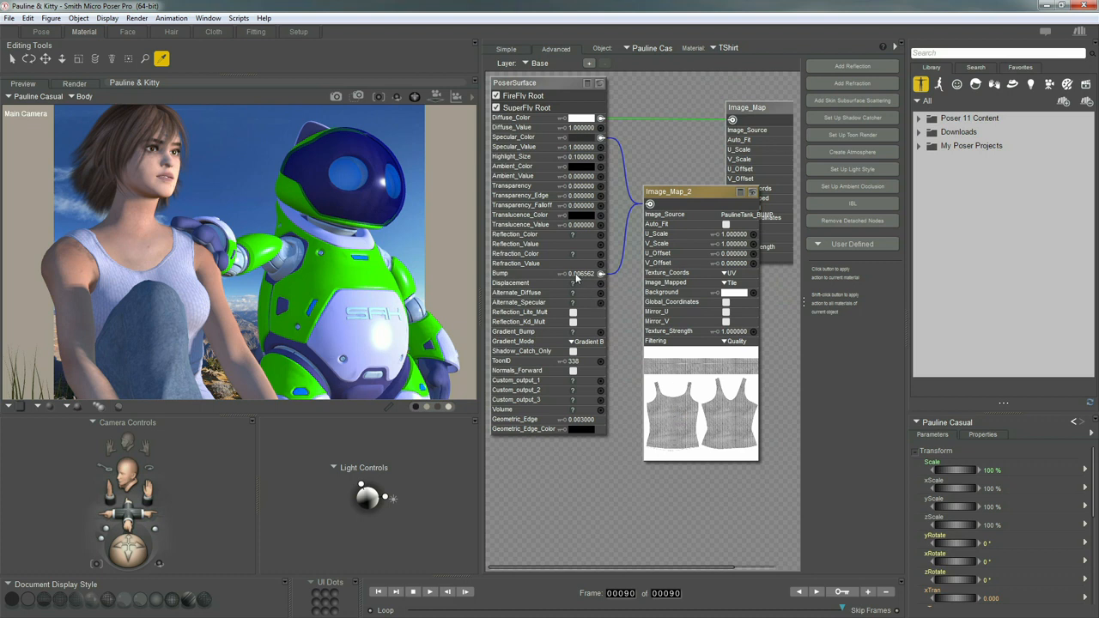
drag(702, 190, 701, 228)
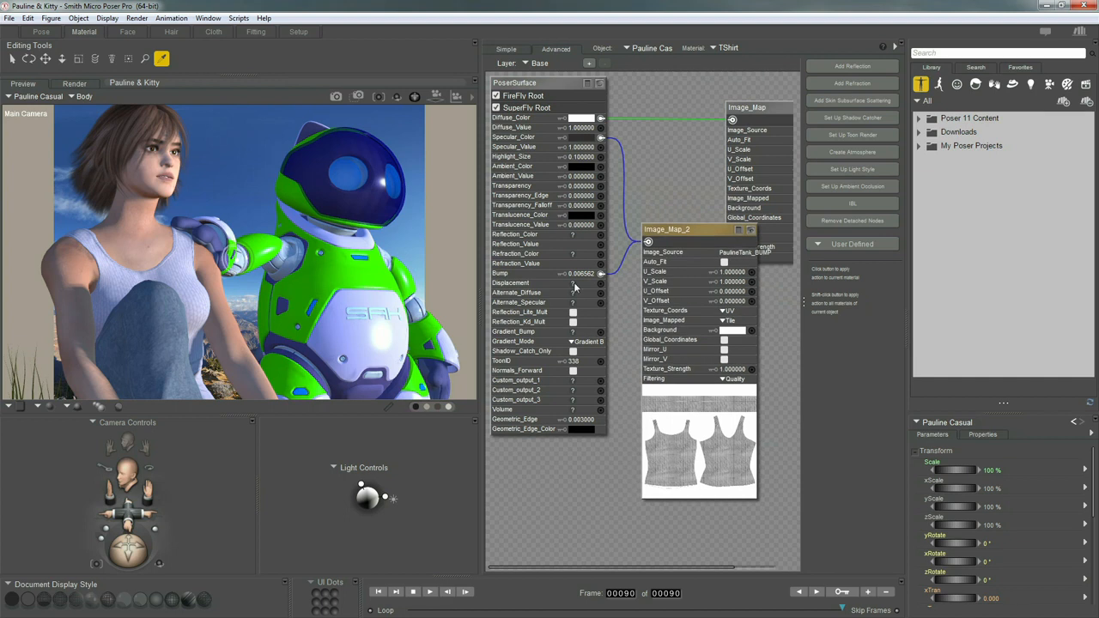
Inspect the Head material's displacement connection with Math_Functions moved closer to PoserSurface, and compare it with the robot's BodyColor2 material
click(150, 192)
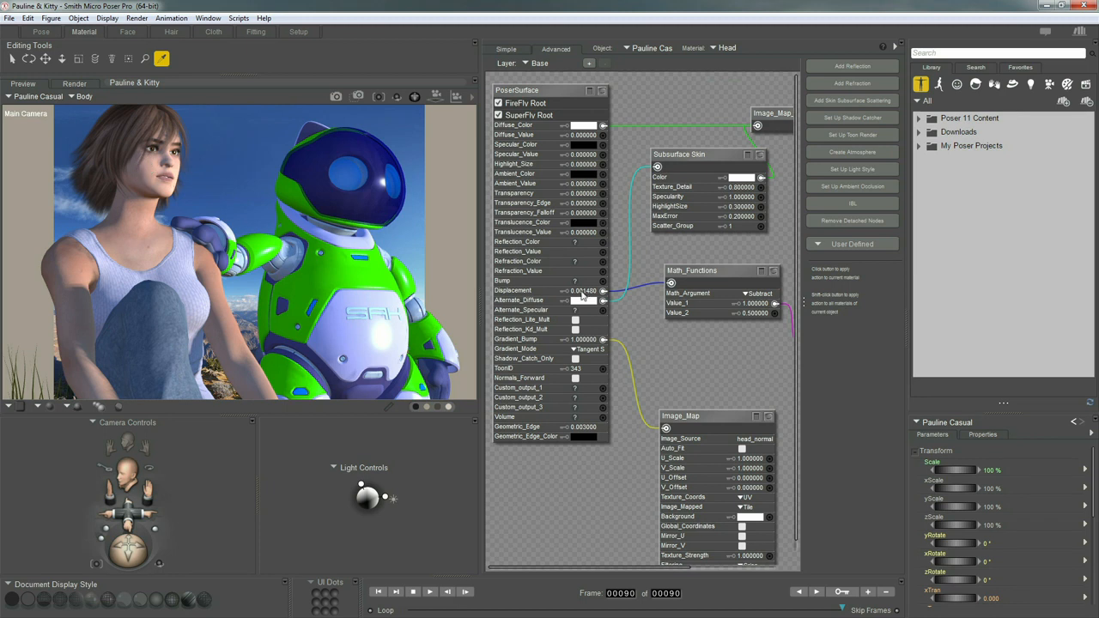
drag(682, 277, 660, 292)
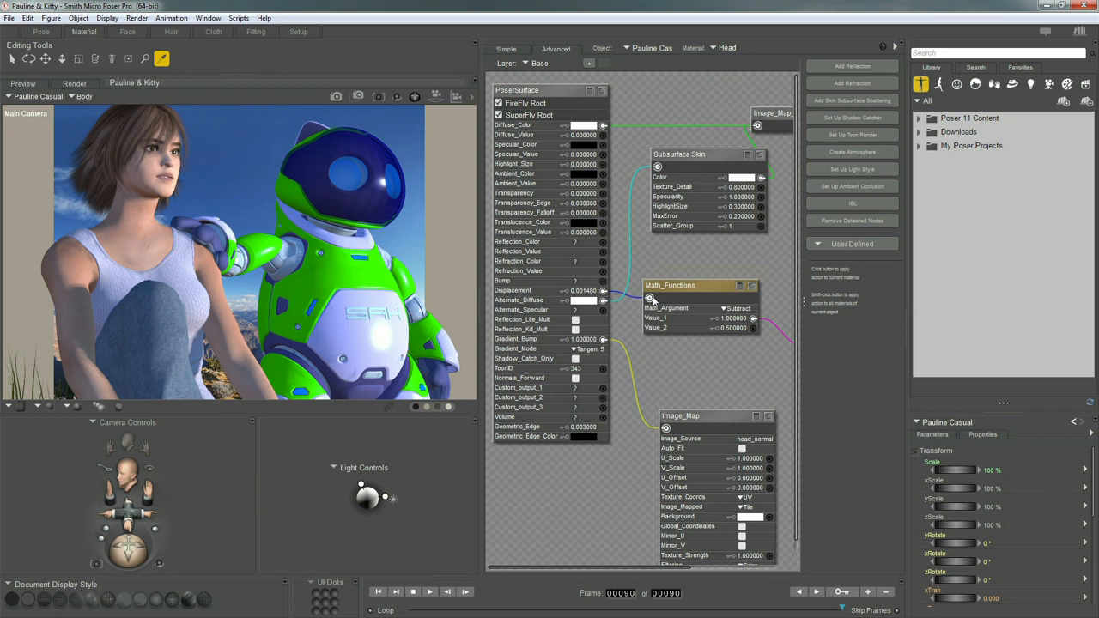
click(324, 273)
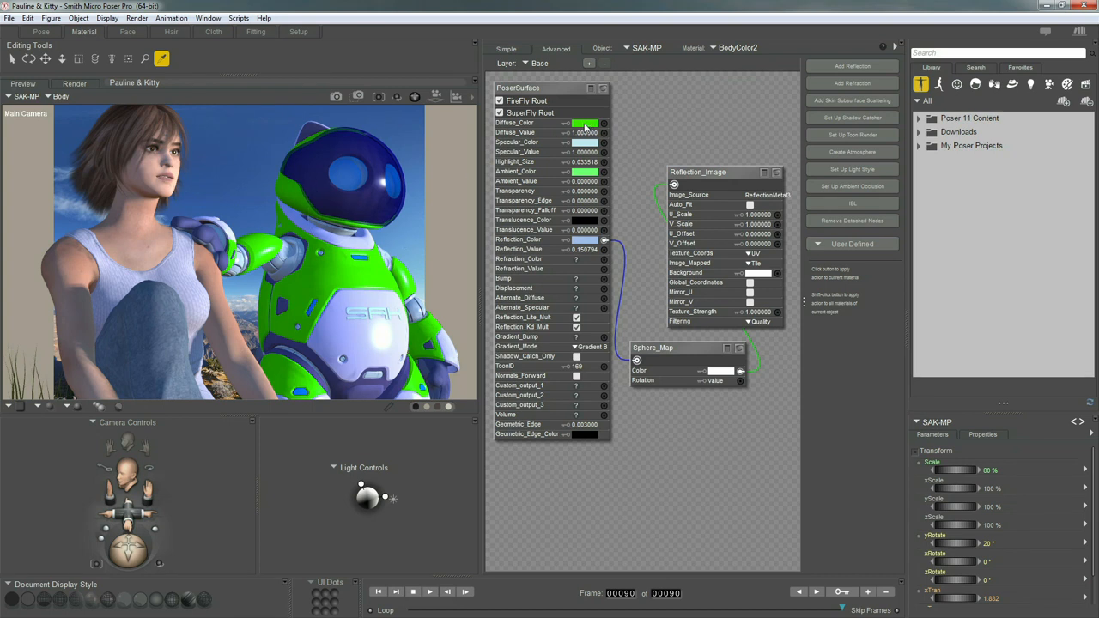
In the Head material, move Subsurface Skin down, place Image_Map_2 beside PoserSurface, and expand its texture preview and parameters
click(146, 172)
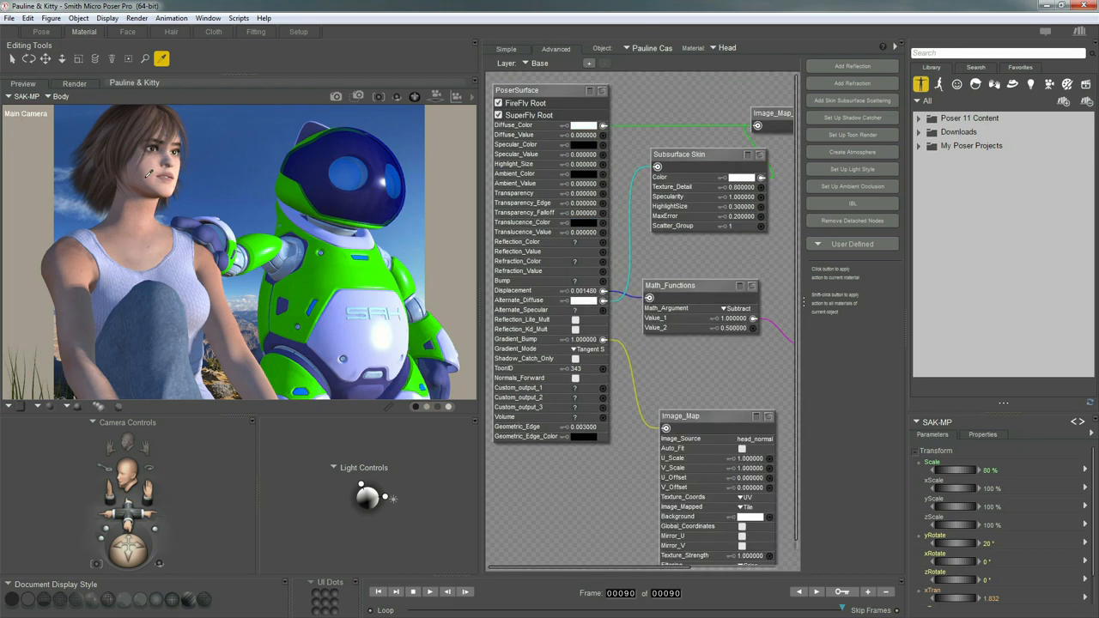
drag(715, 152, 714, 206)
drag(773, 113, 691, 84)
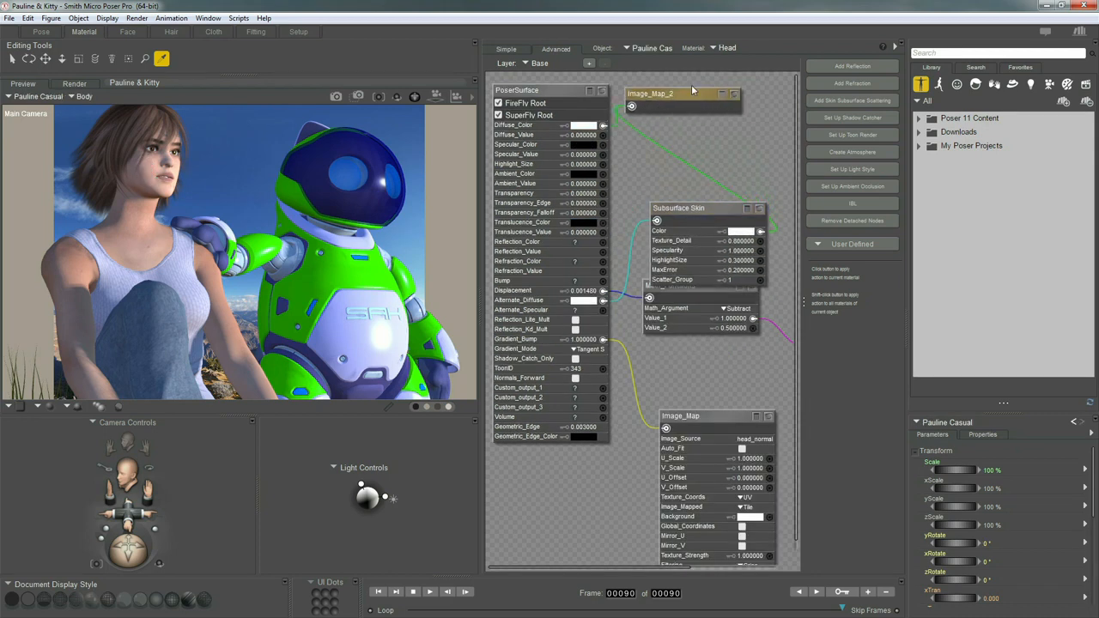
click(734, 97)
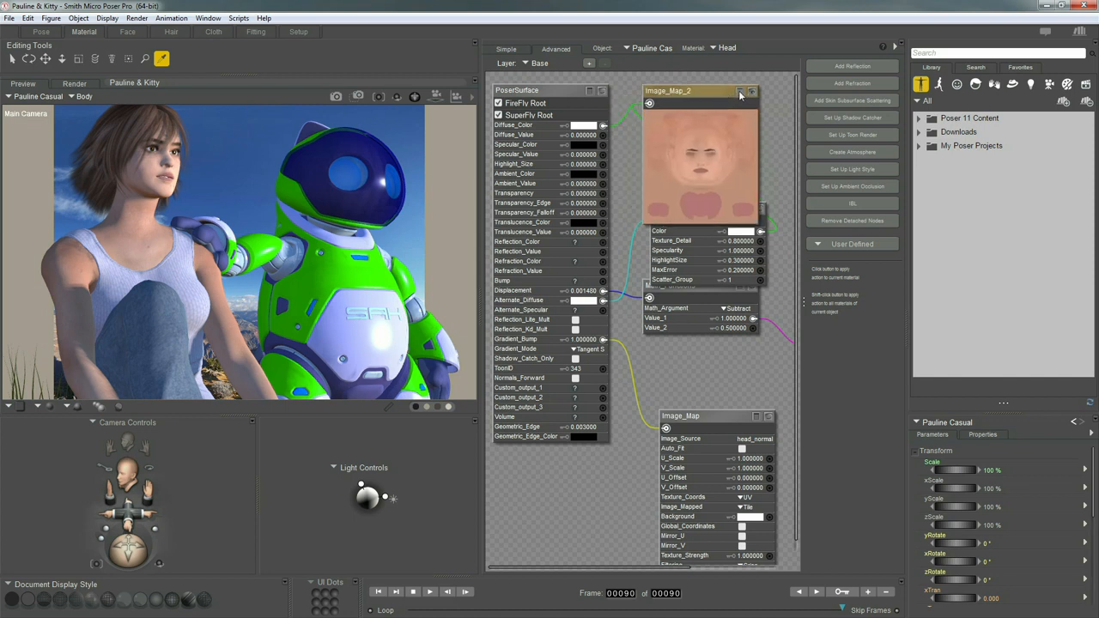
click(738, 91)
drag(723, 92, 729, 90)
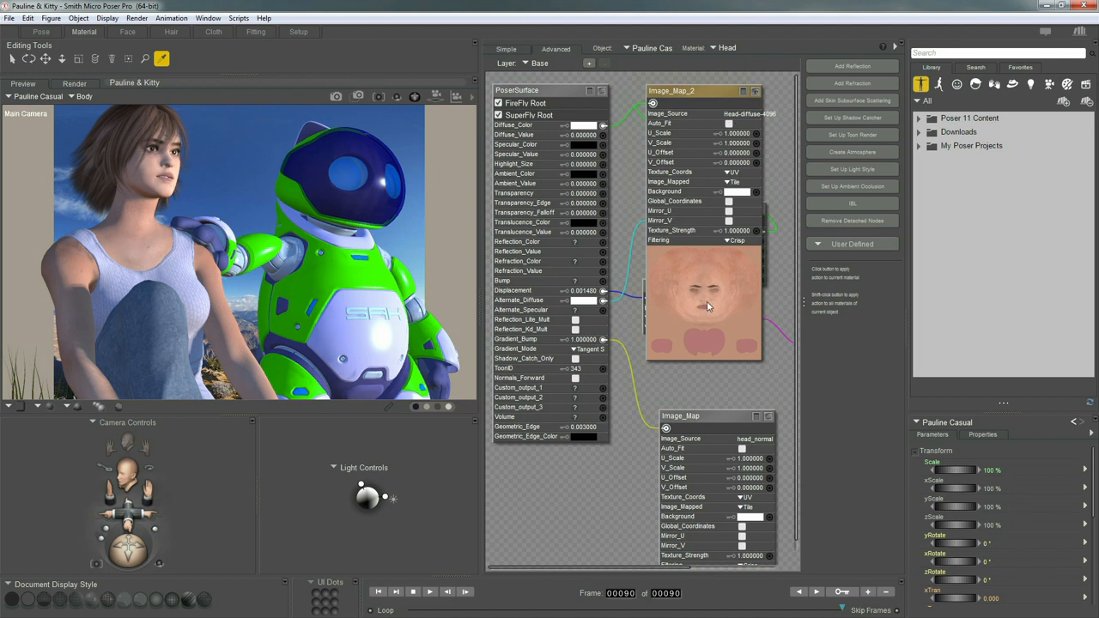
Browse the available texture files for the Head material's Image_Map_2 Image_Source without choosing a replacement
click(743, 114)
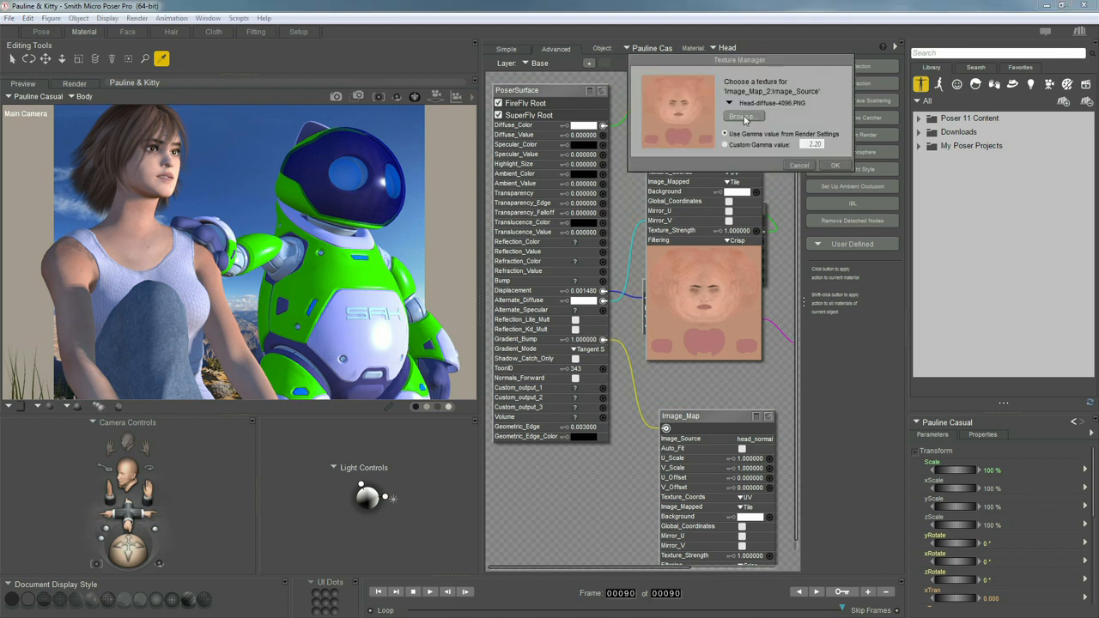
click(740, 117)
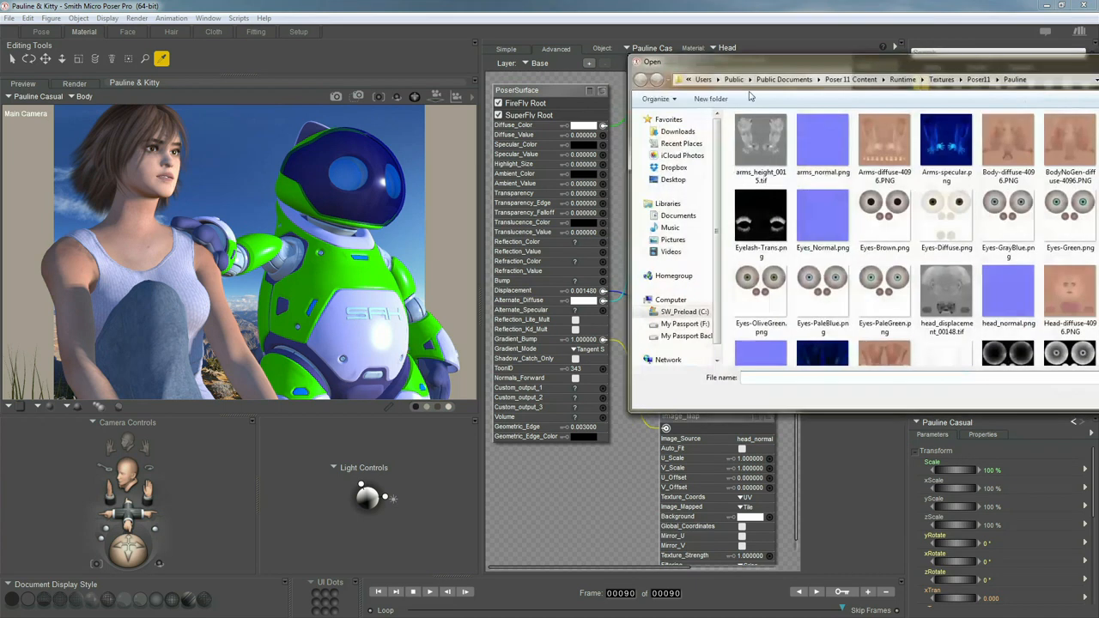
drag(752, 66, 632, 78)
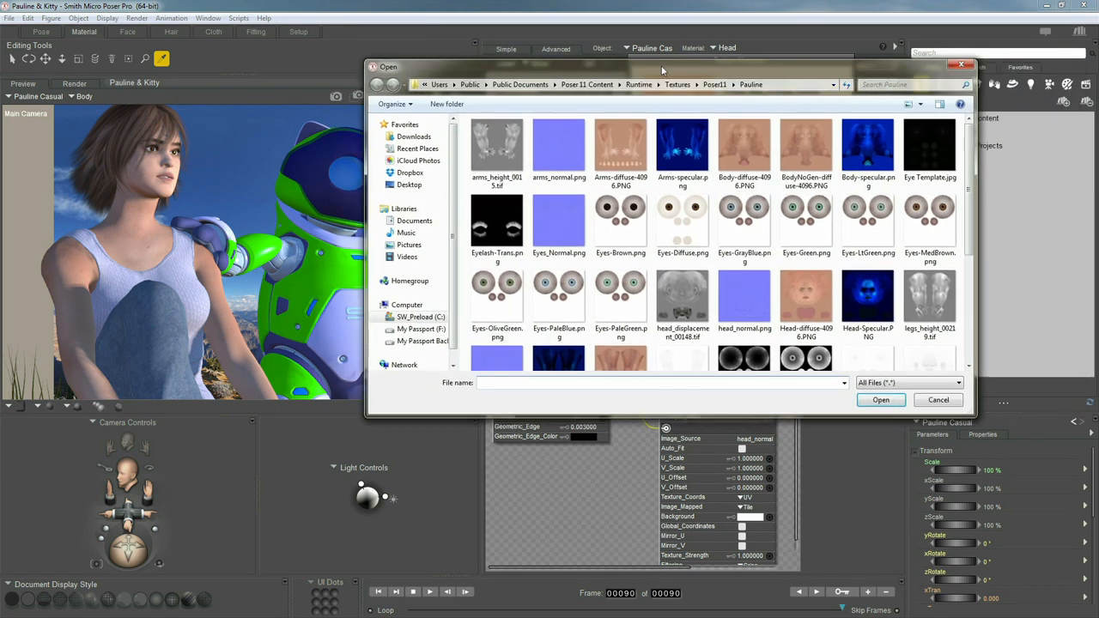
click(933, 396)
key(Return)
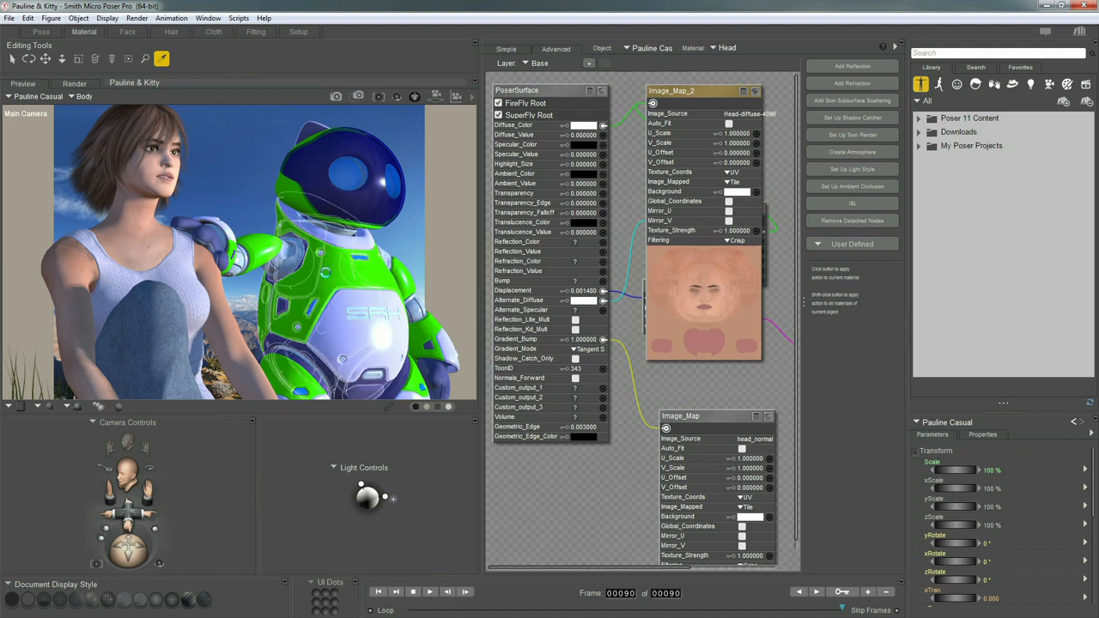
Show the material preview on the PoserSurface node of the robot's BodyColor2 material
click(328, 268)
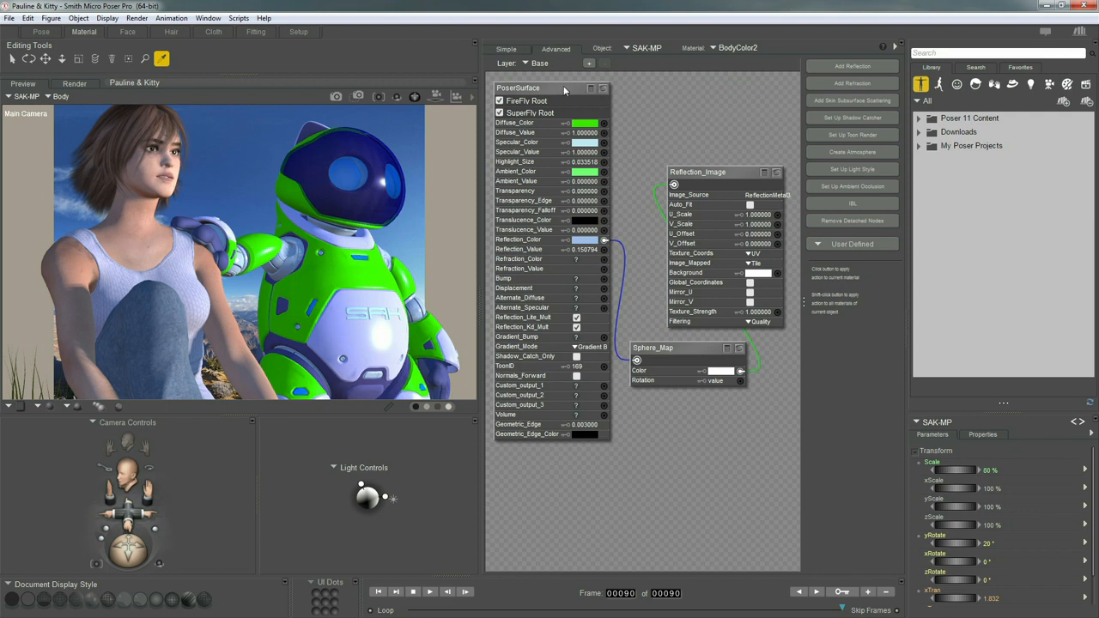
drag(562, 90, 561, 93)
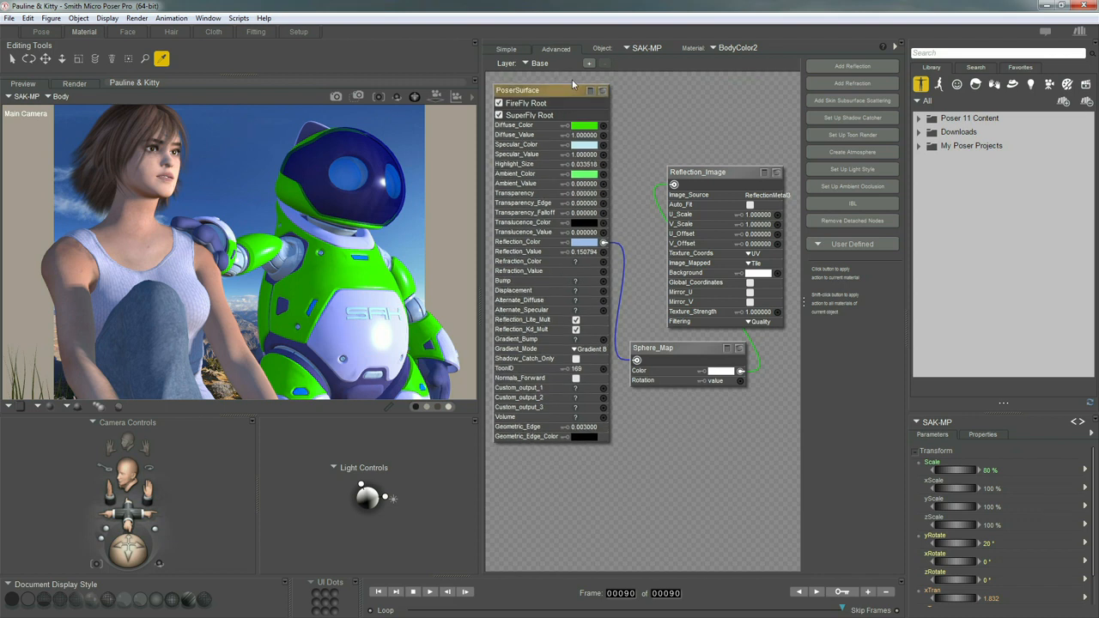
click(590, 91)
click(589, 92)
drag(576, 94, 578, 90)
click(605, 87)
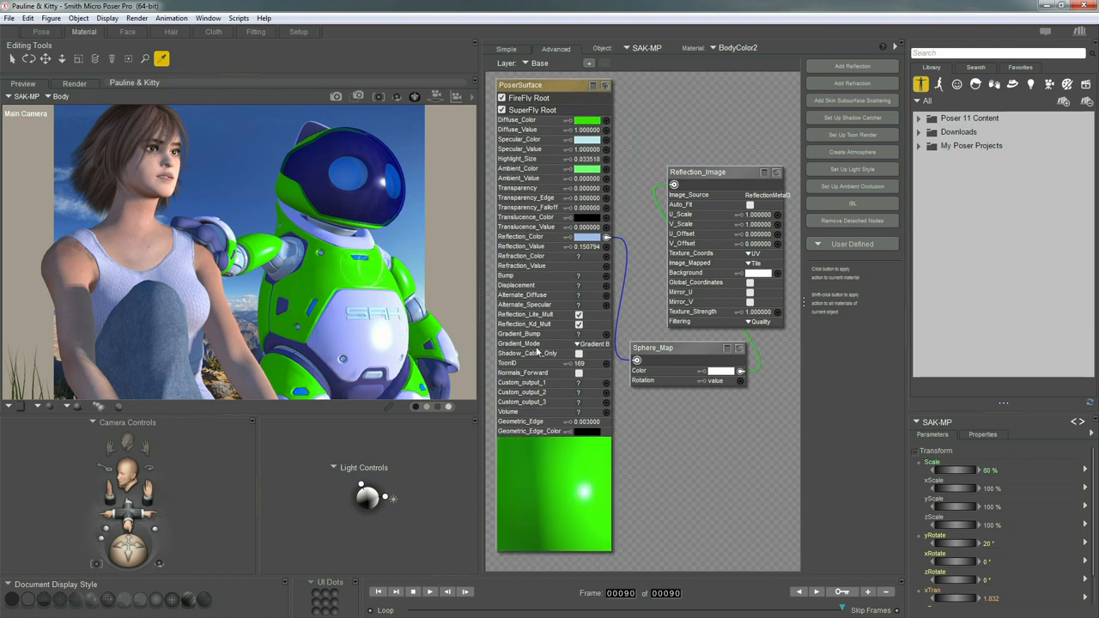
Show the Head material's PoserSurface preview and bring Image_Map_2 to the front, spaced apart from PoserSurface
click(143, 181)
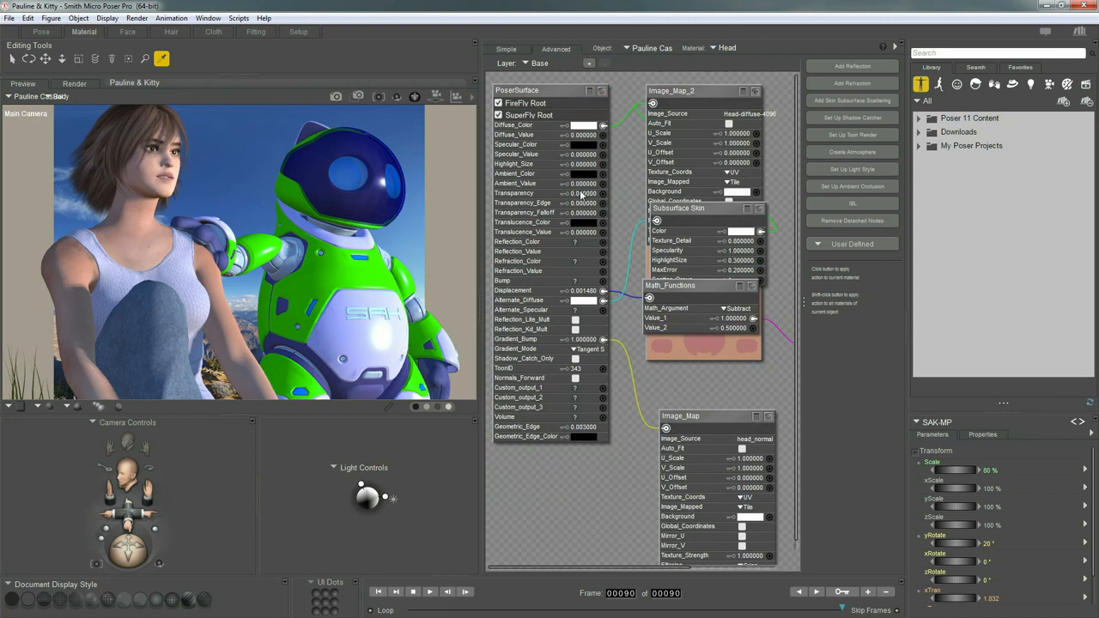
click(573, 89)
drag(573, 89, 577, 84)
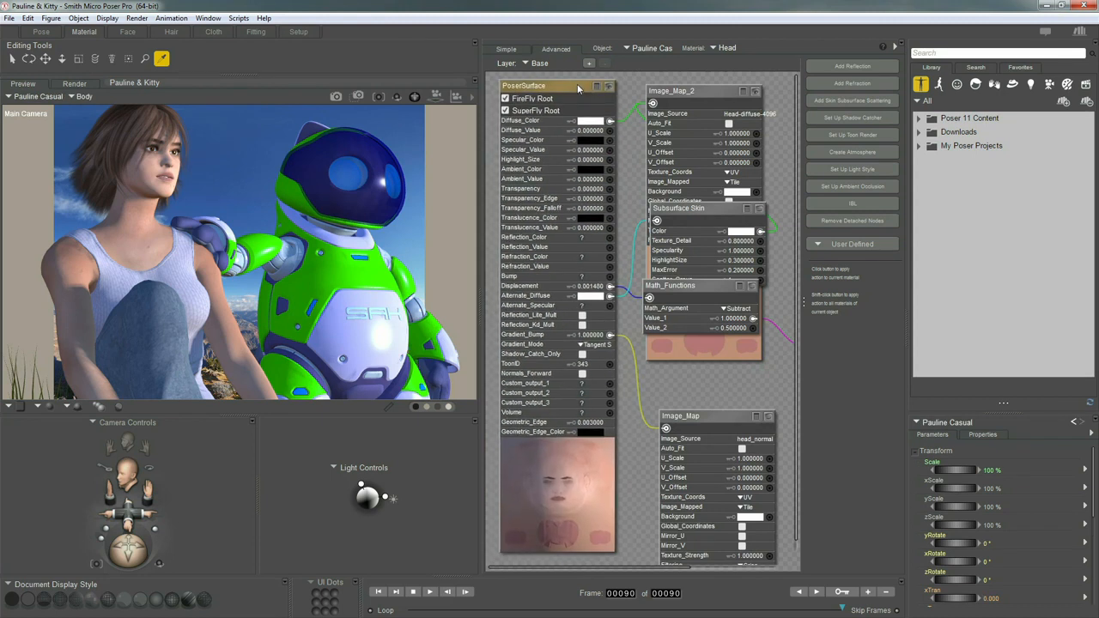
click(735, 95)
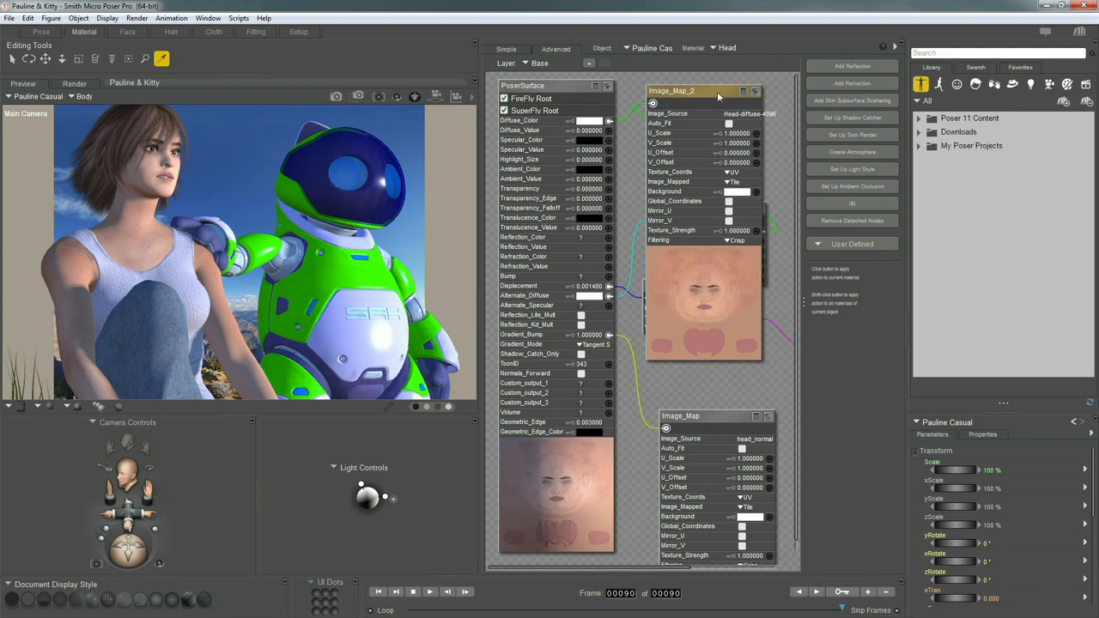
drag(719, 93, 729, 98)
click(564, 84)
drag(565, 85, 566, 84)
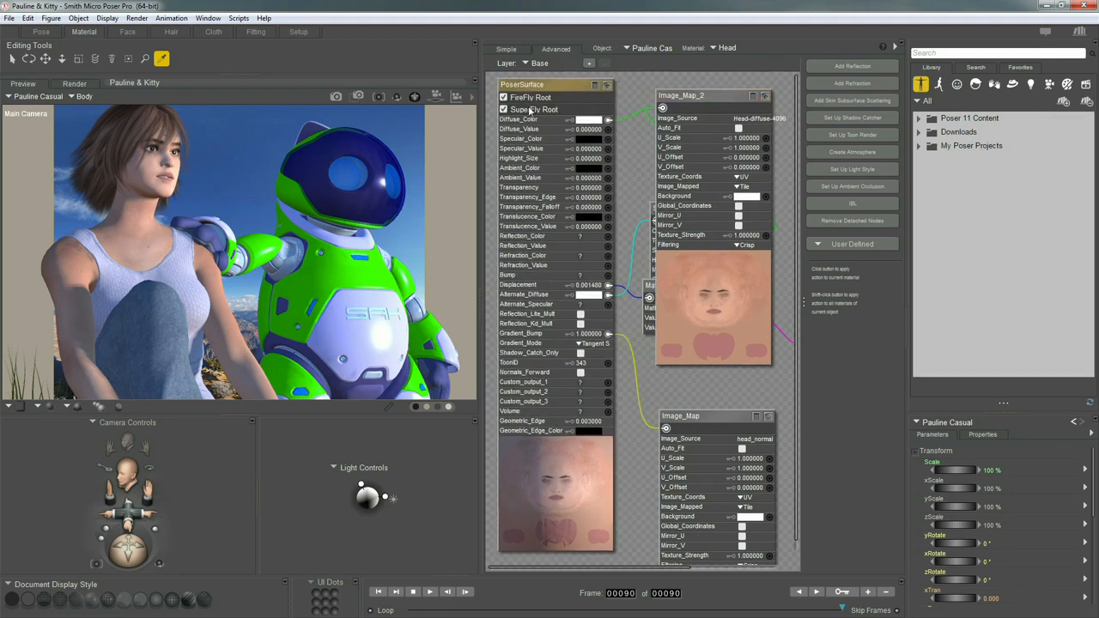
drag(710, 96, 719, 90)
drag(564, 83, 567, 86)
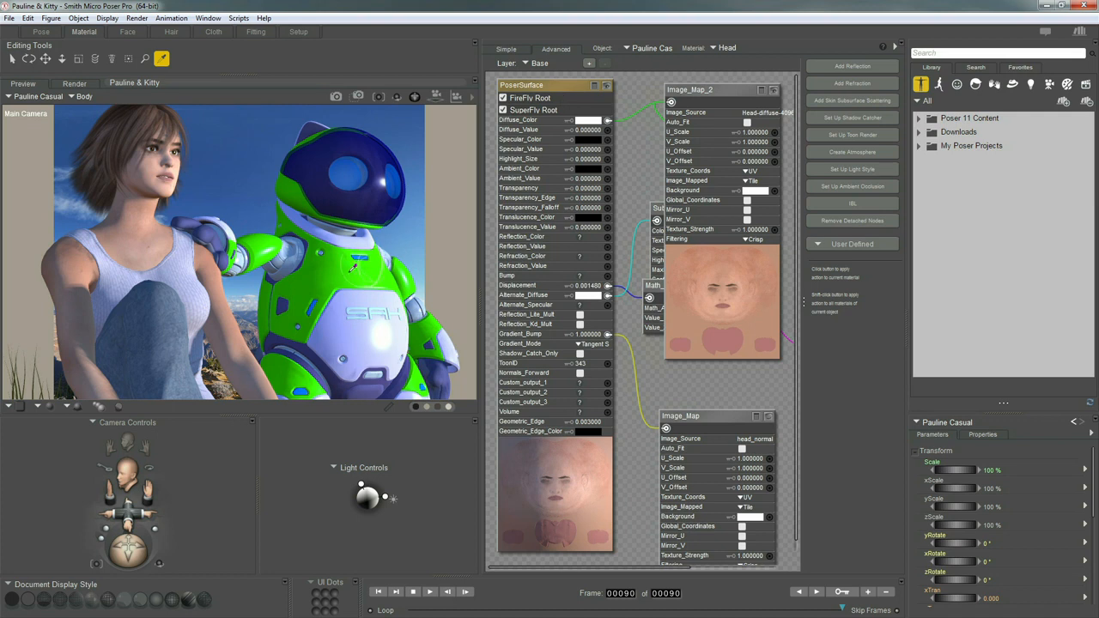
In the robot's BodyColor2 material, collapse the Reflection_Image node and move it and Sphere_Map to the lower part of the graph
drag(569, 85, 566, 85)
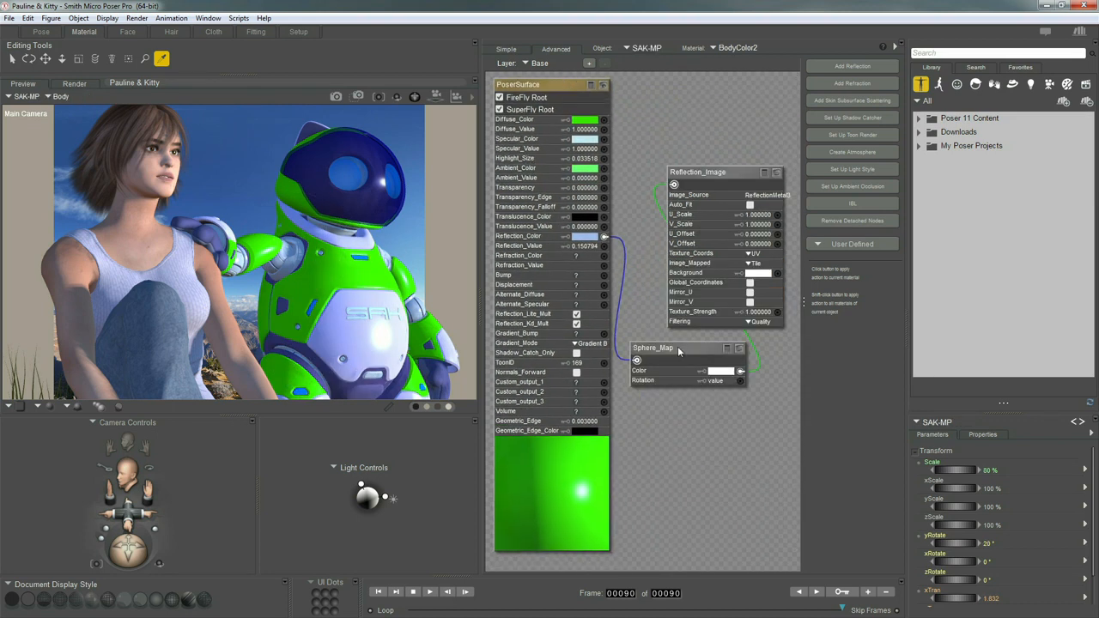
drag(677, 353, 676, 504)
click(776, 172)
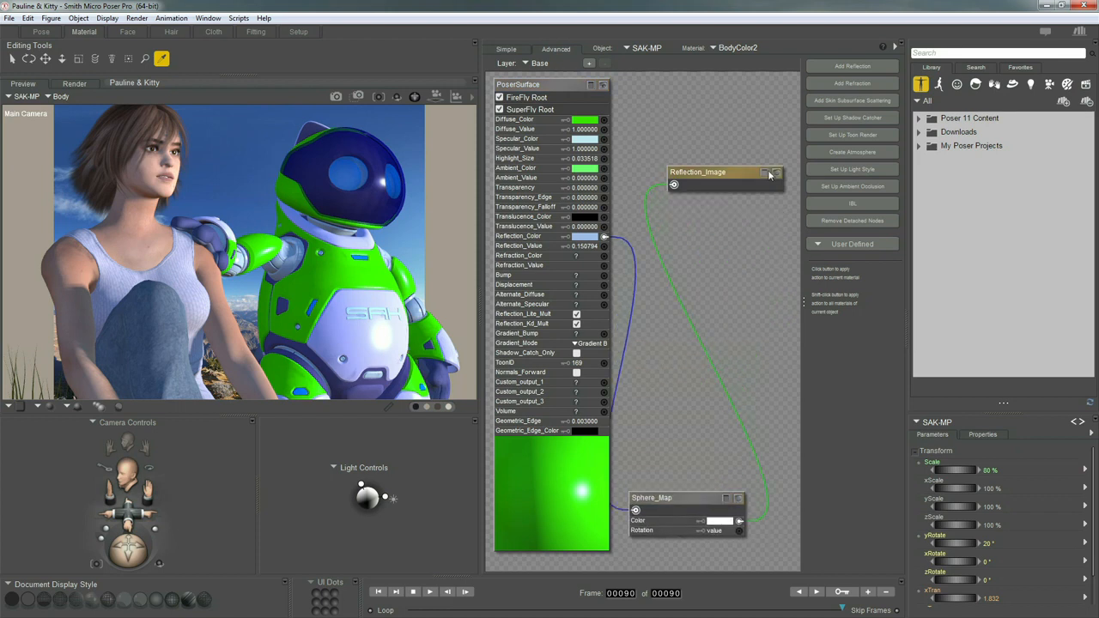
click(775, 172)
drag(749, 190, 712, 452)
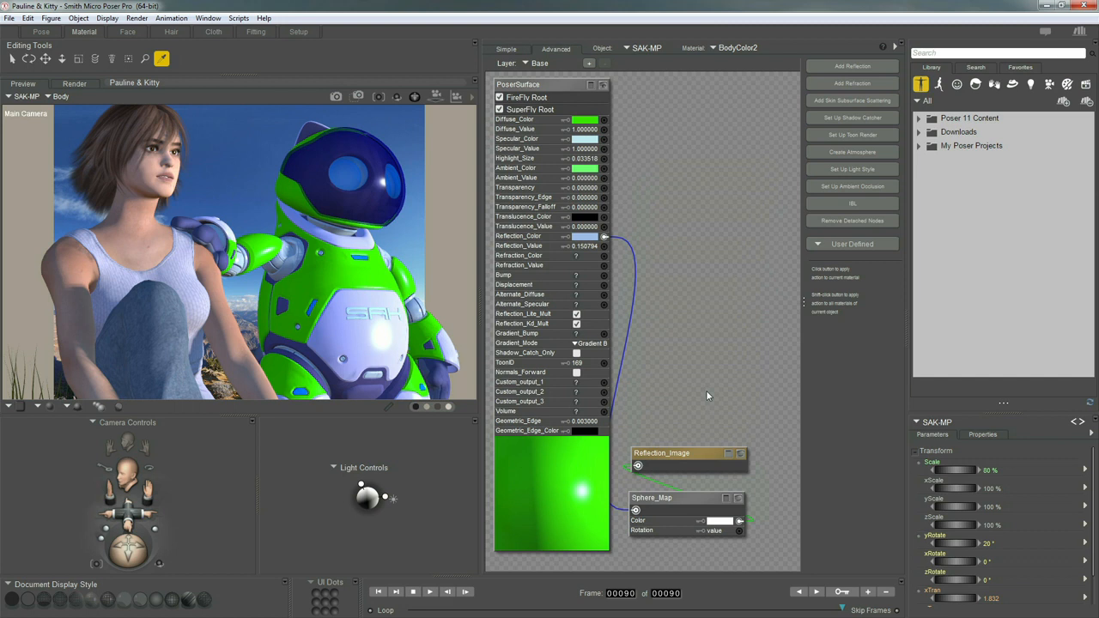
drag(559, 84, 559, 85)
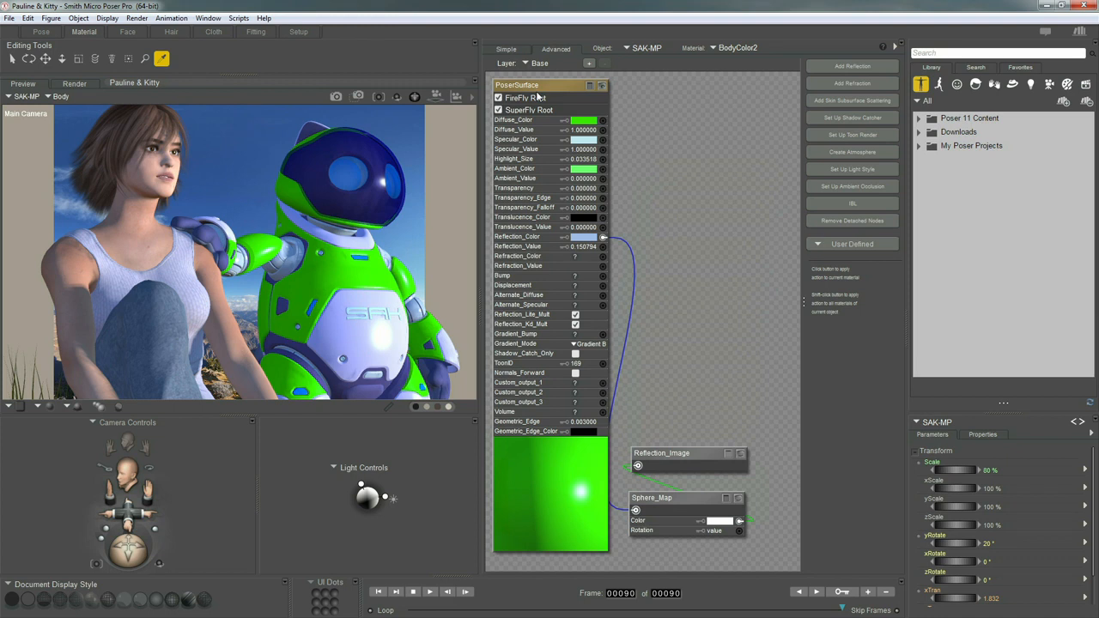
Add a PhysicalSurface root node to the BodyColor2 material and place it beside the top of PoserSurface
click(894, 45)
mouse_move(917, 55)
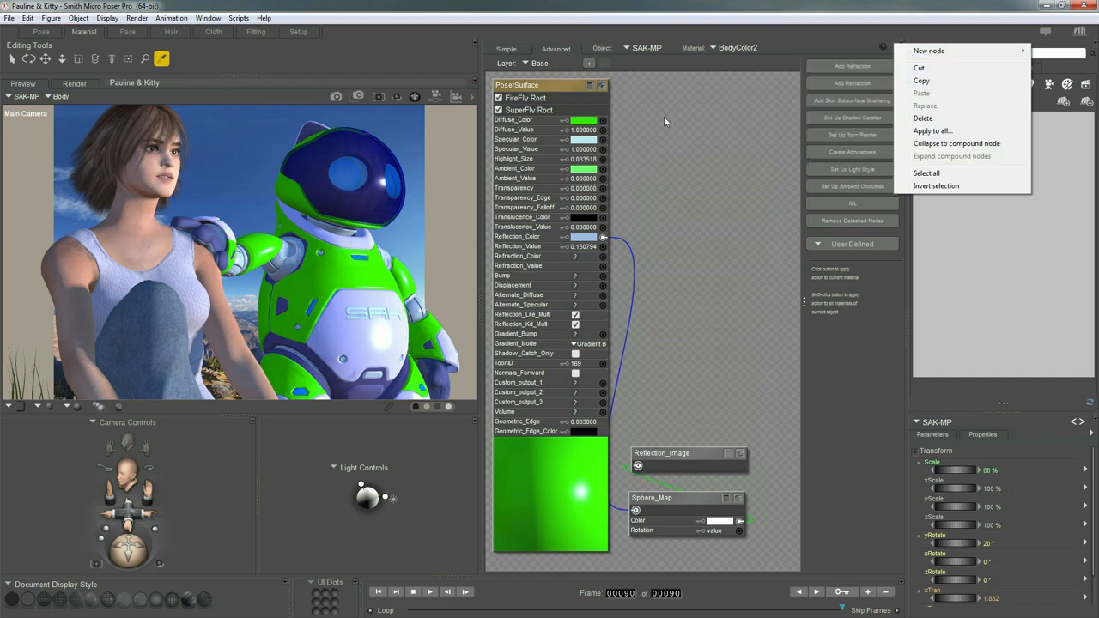
right_click(624, 90)
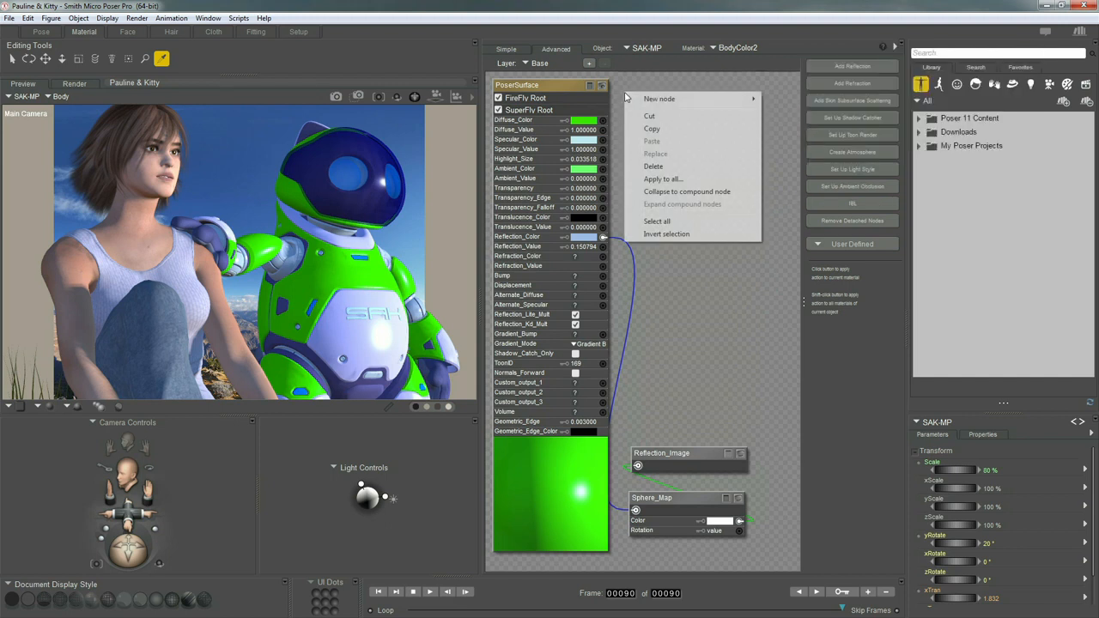
mouse_move(717, 104)
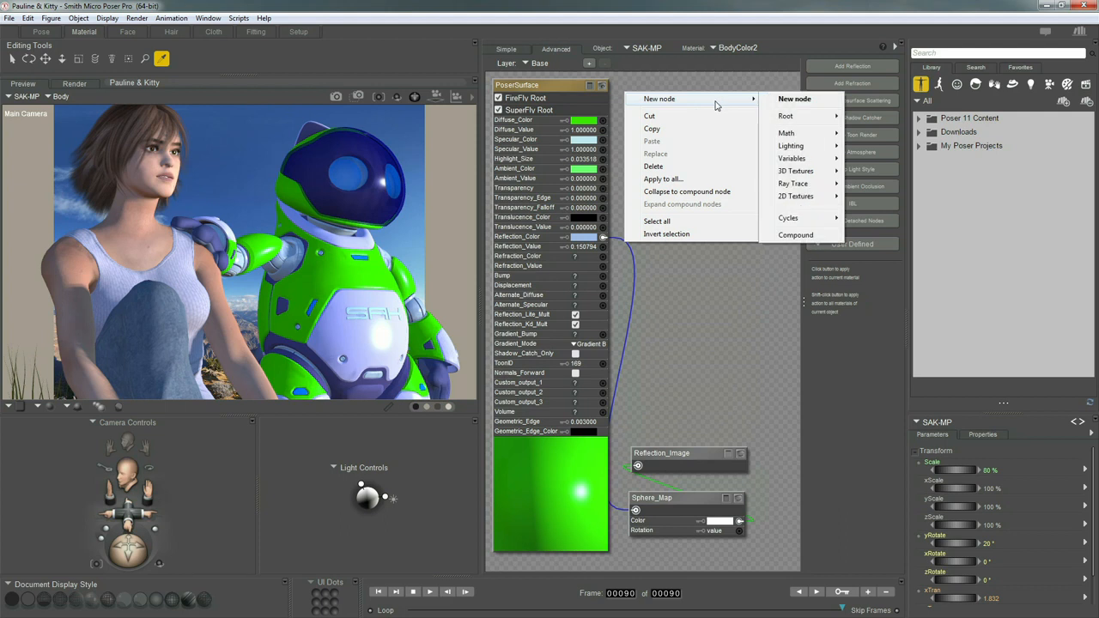
mouse_move(795, 125)
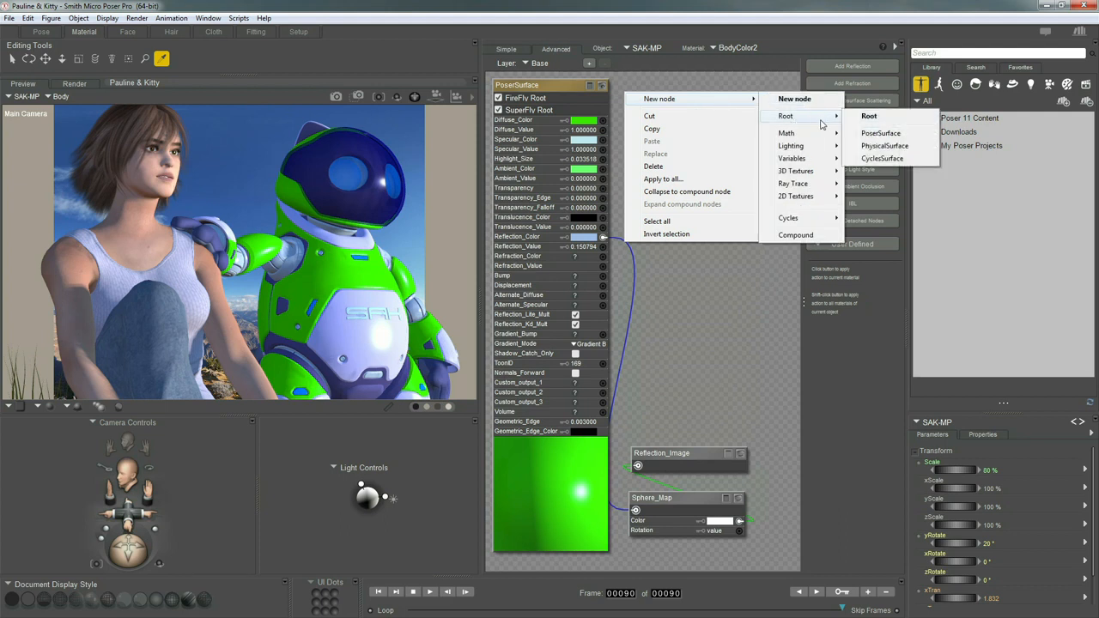
click(878, 150)
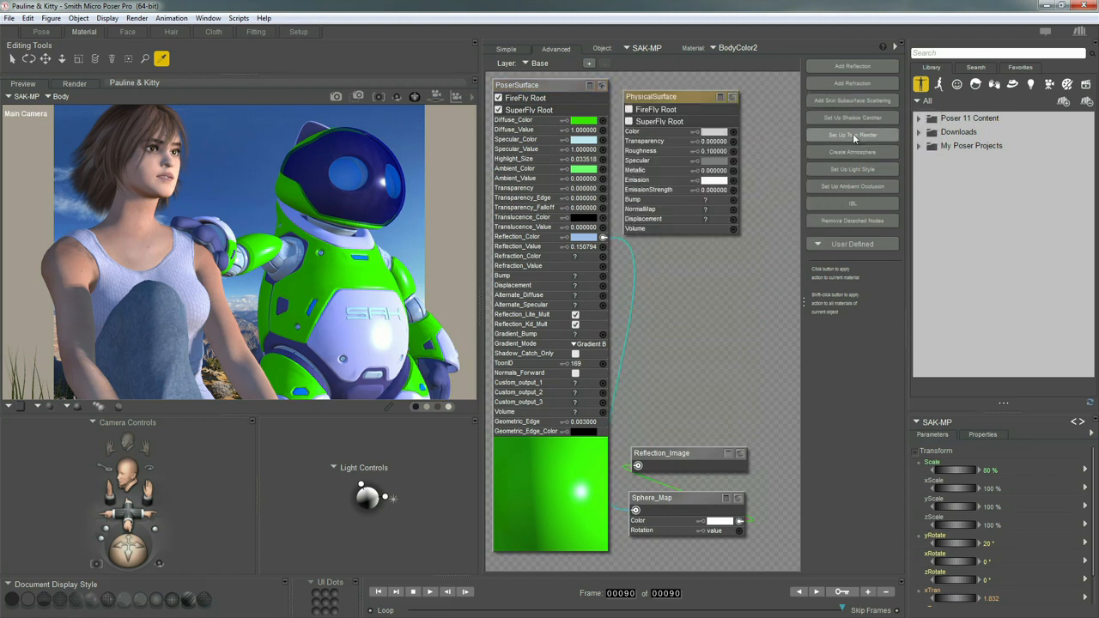
drag(667, 96, 692, 86)
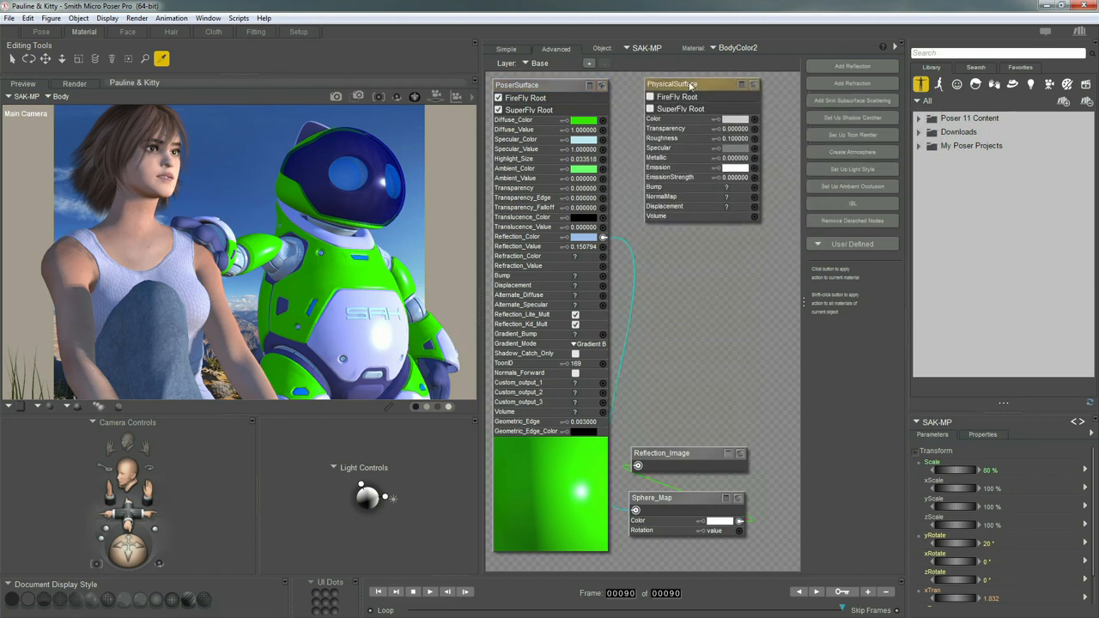
Add a CyclesSurface root node to the BodyColor2 material and place it directly below PhysicalSurface
right_click(635, 240)
mouse_move(687, 249)
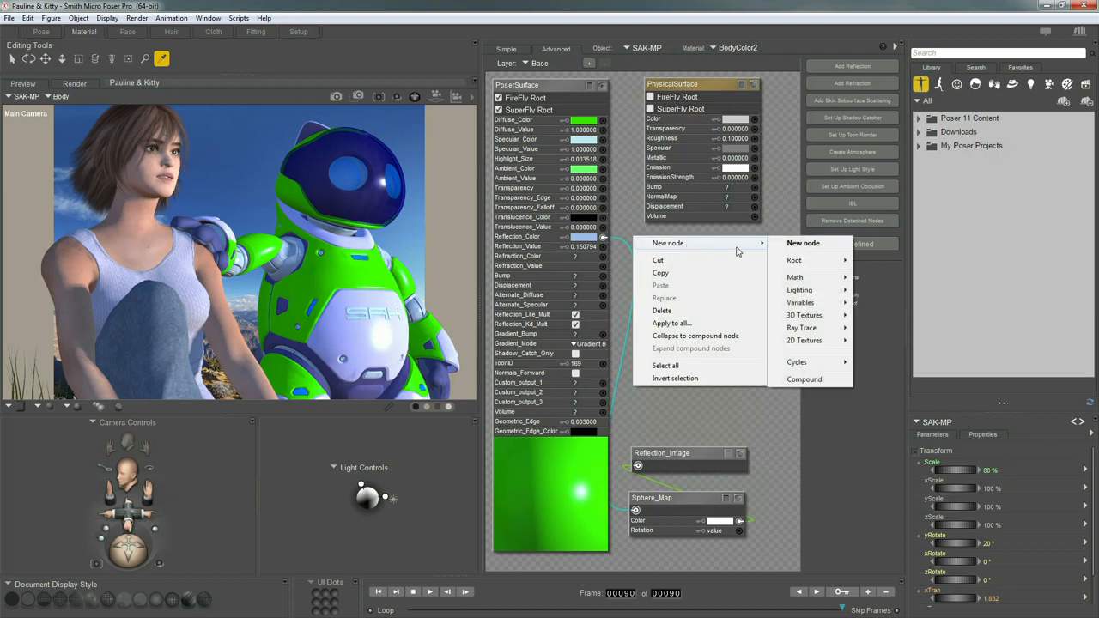
mouse_move(825, 263)
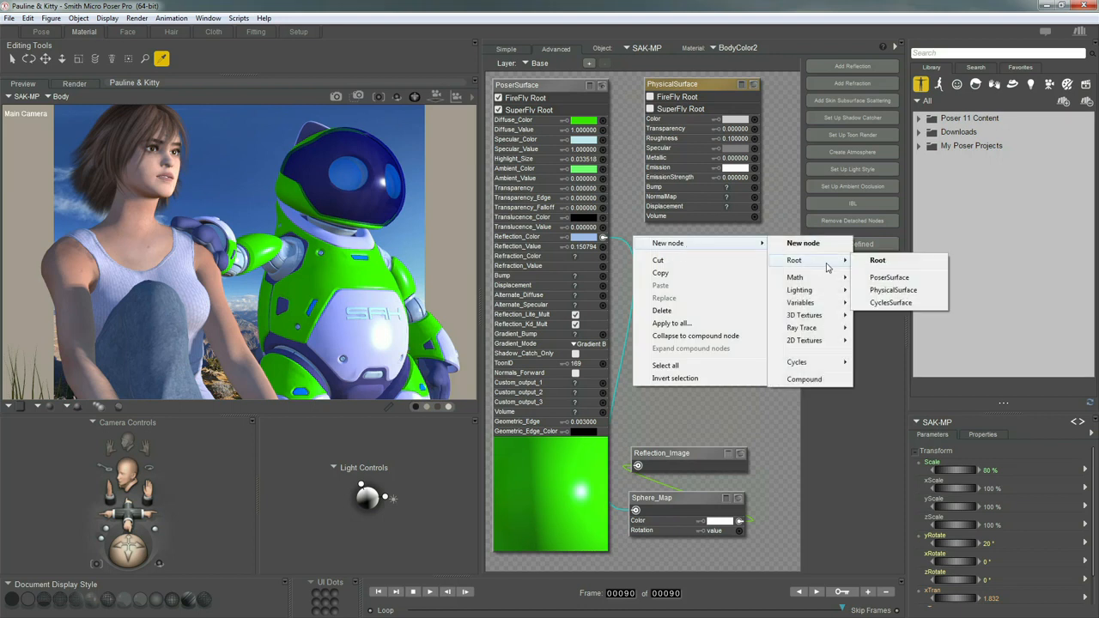
click(888, 303)
drag(695, 237, 708, 246)
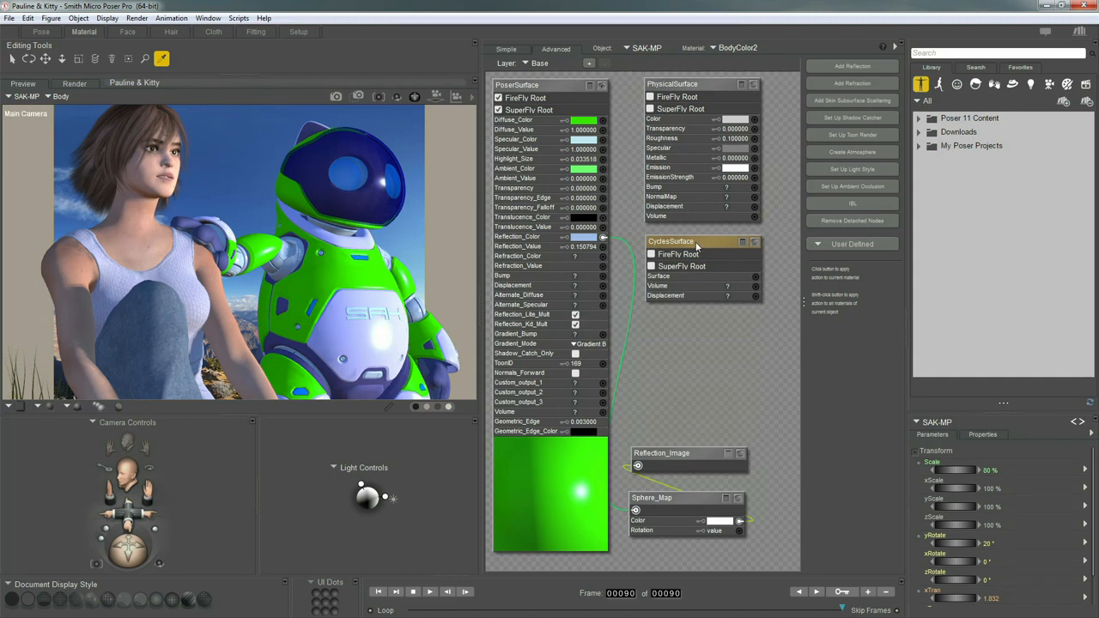
click(561, 90)
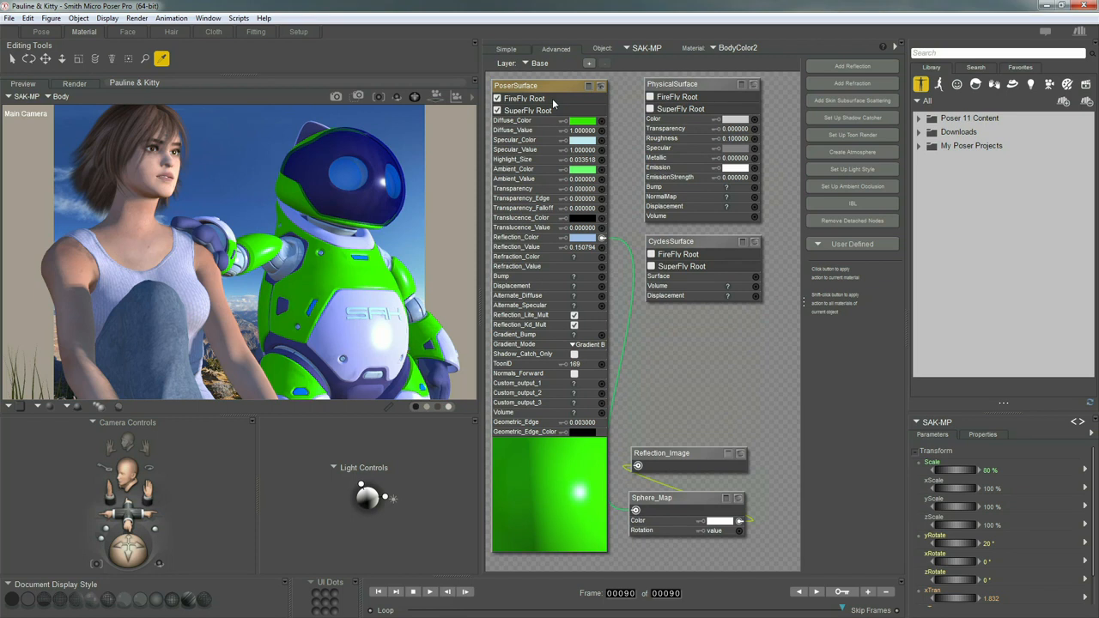
drag(697, 84, 695, 86)
drag(694, 241, 688, 243)
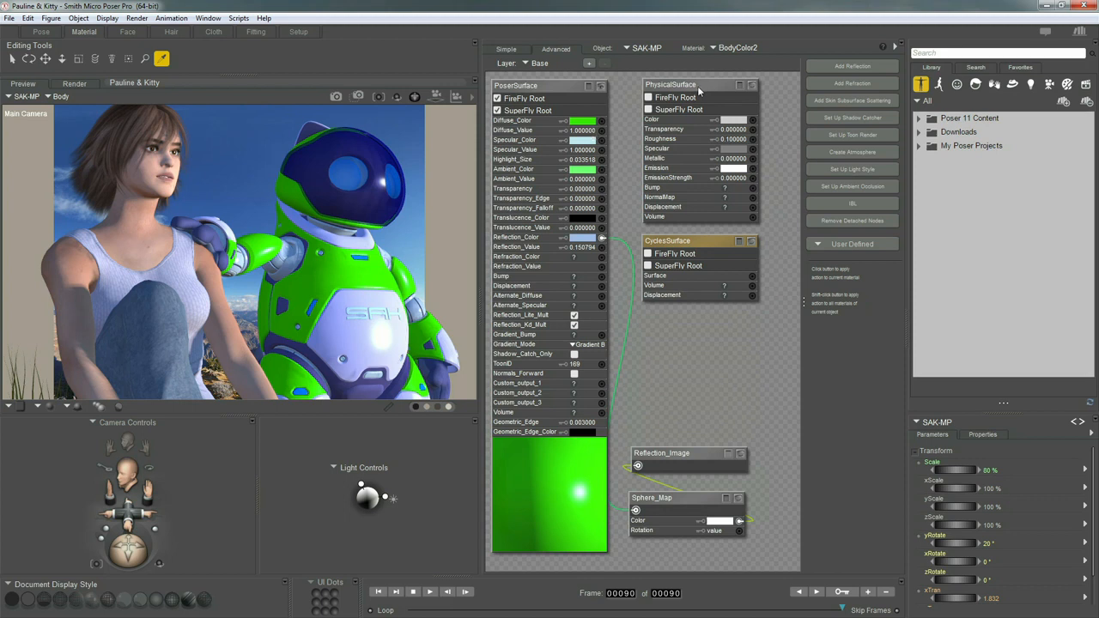
drag(689, 247, 689, 246)
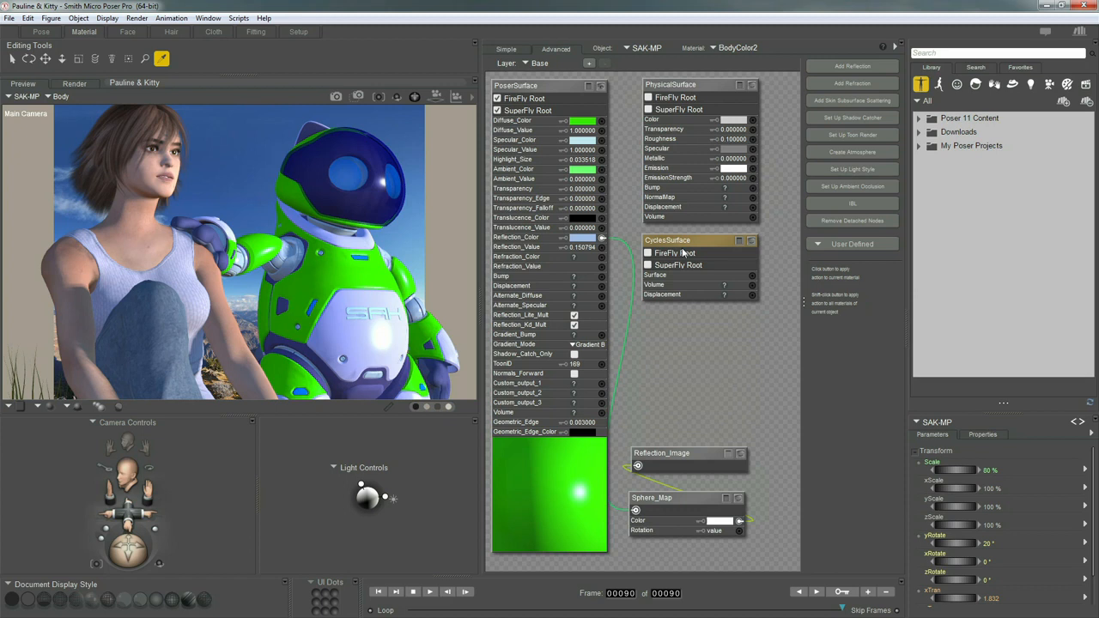
drag(678, 240, 680, 248)
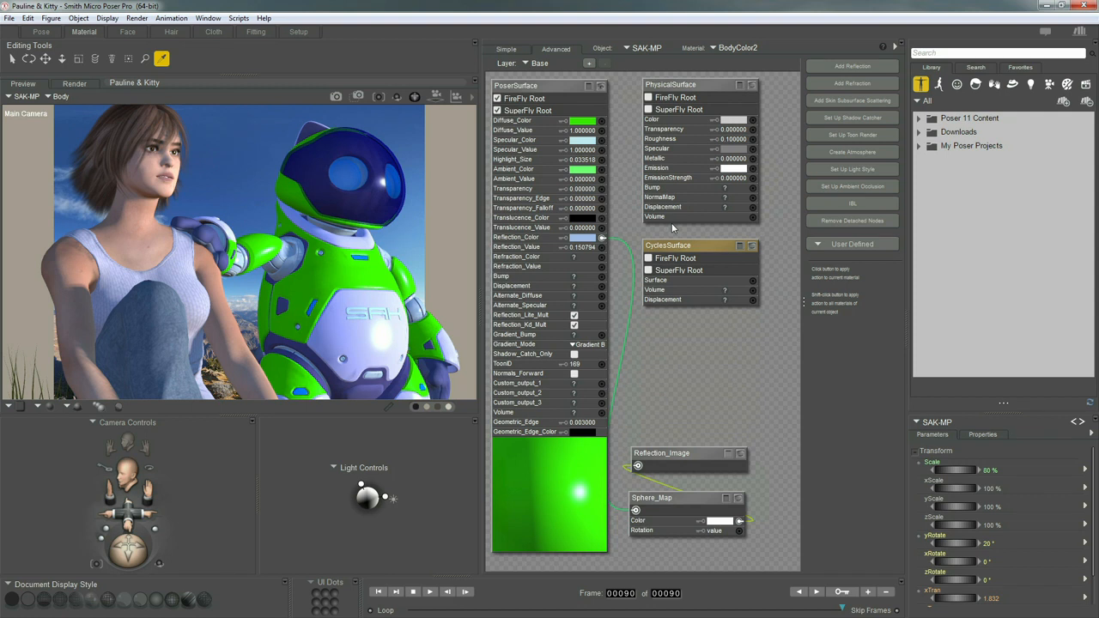
click(673, 88)
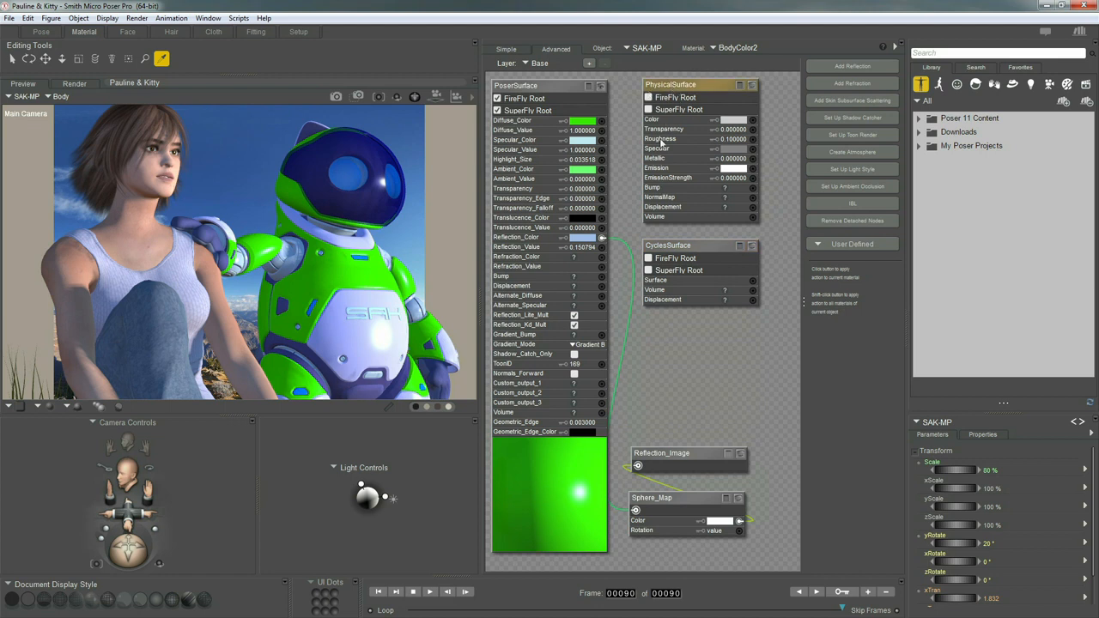
drag(675, 85, 672, 90)
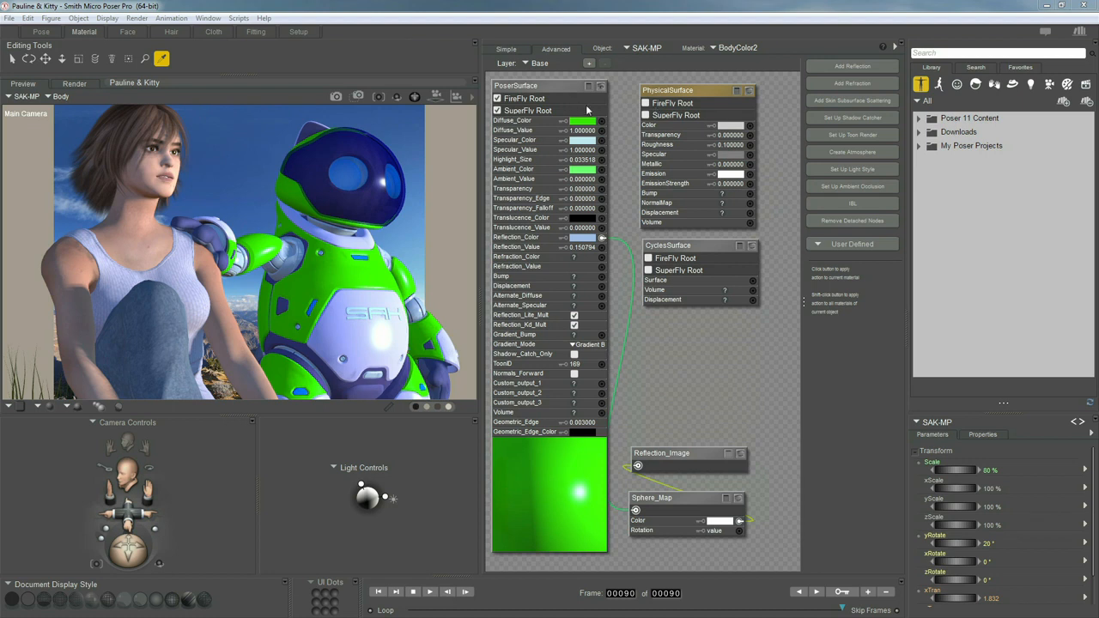
Make PhysicalSurface the SuperFly root of the material and shift it and CyclesSurface slightly closer to PoserSurface
click(540, 91)
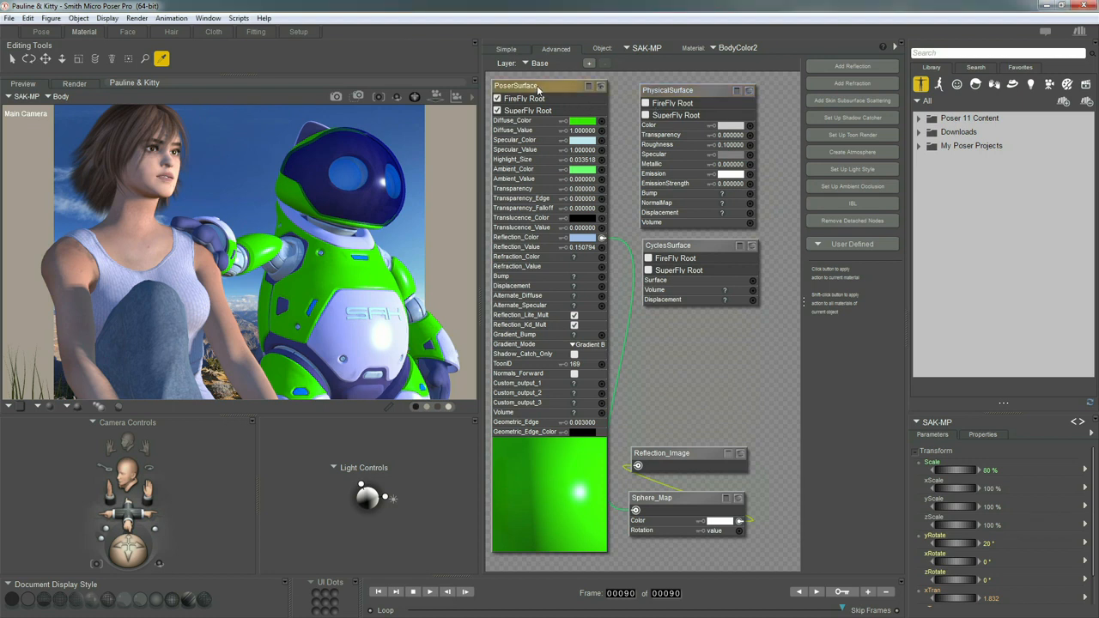
drag(532, 89, 526, 91)
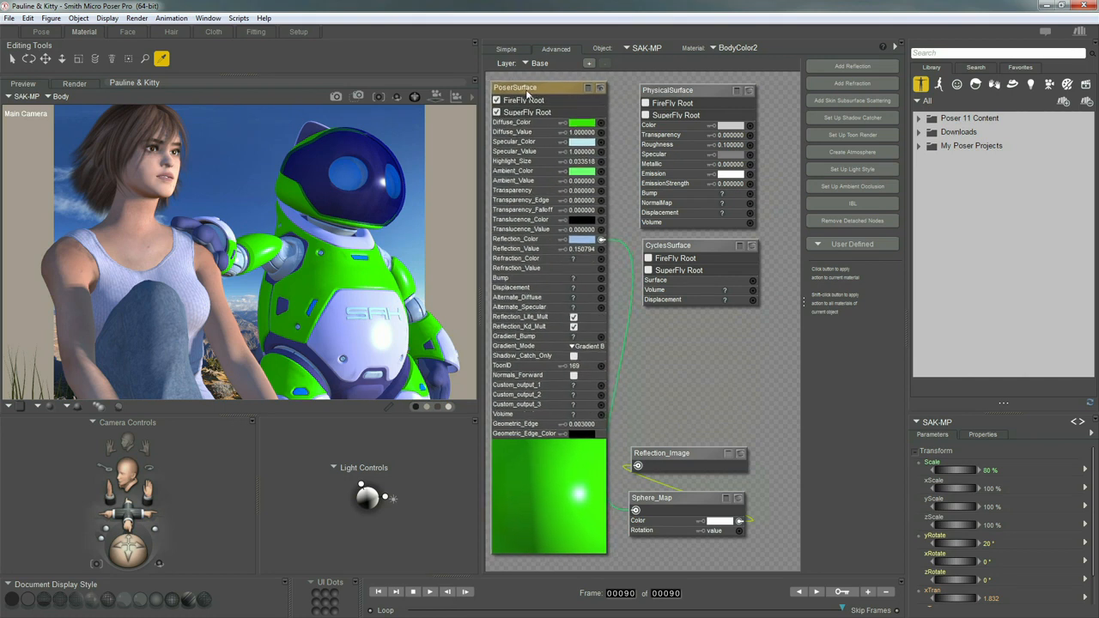
click(646, 115)
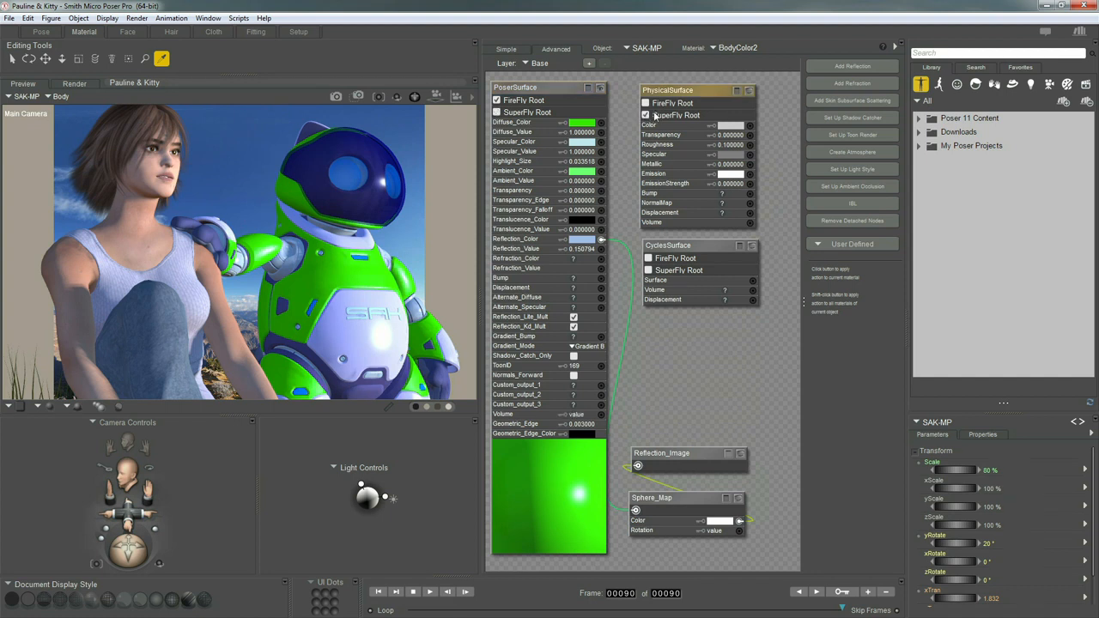
drag(671, 93, 670, 91)
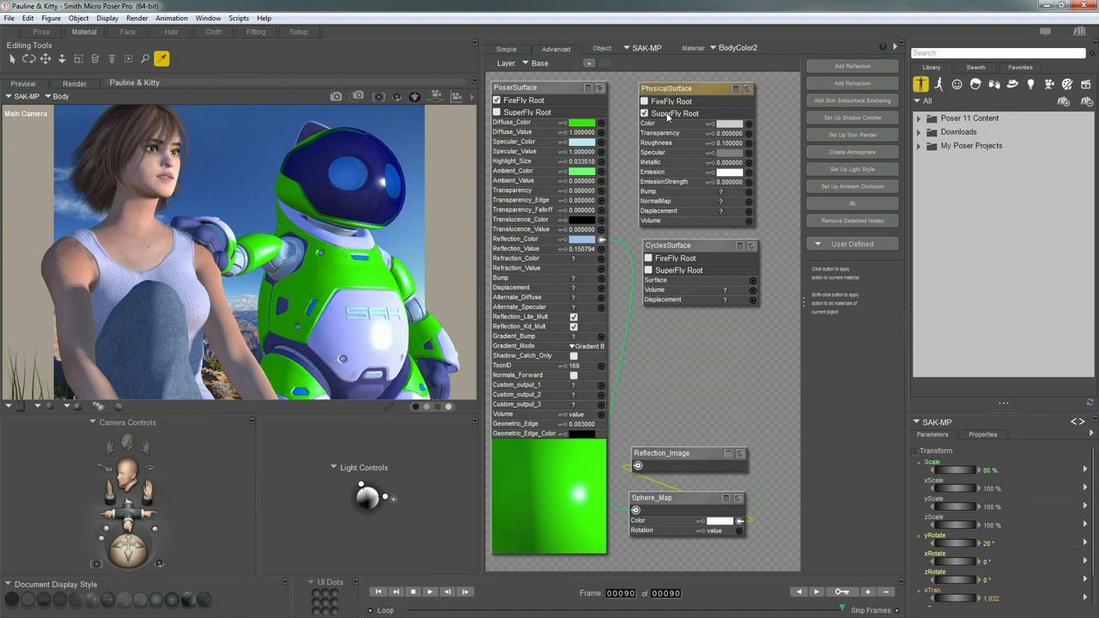
drag(689, 247, 688, 249)
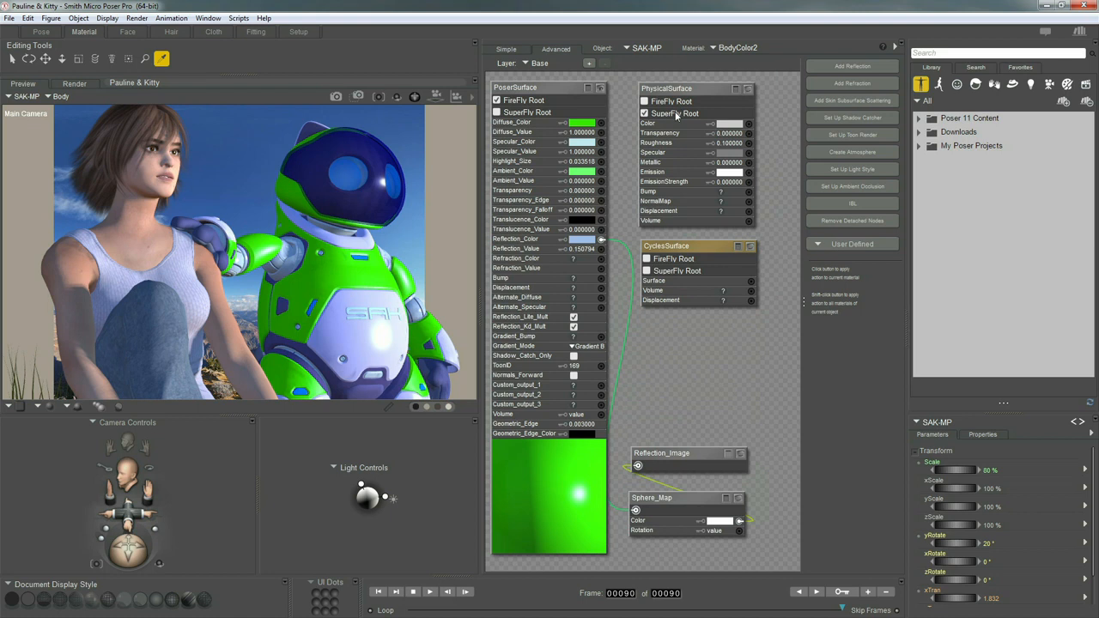
drag(680, 90, 675, 83)
drag(682, 245, 679, 237)
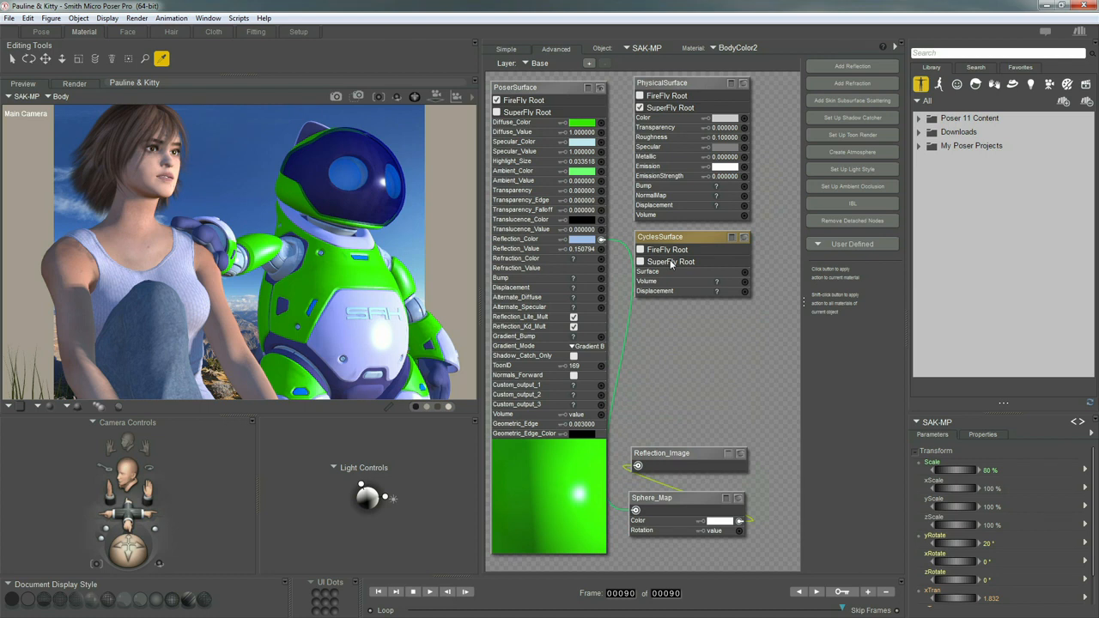
right_click(639, 314)
mouse_move(695, 322)
mouse_move(822, 357)
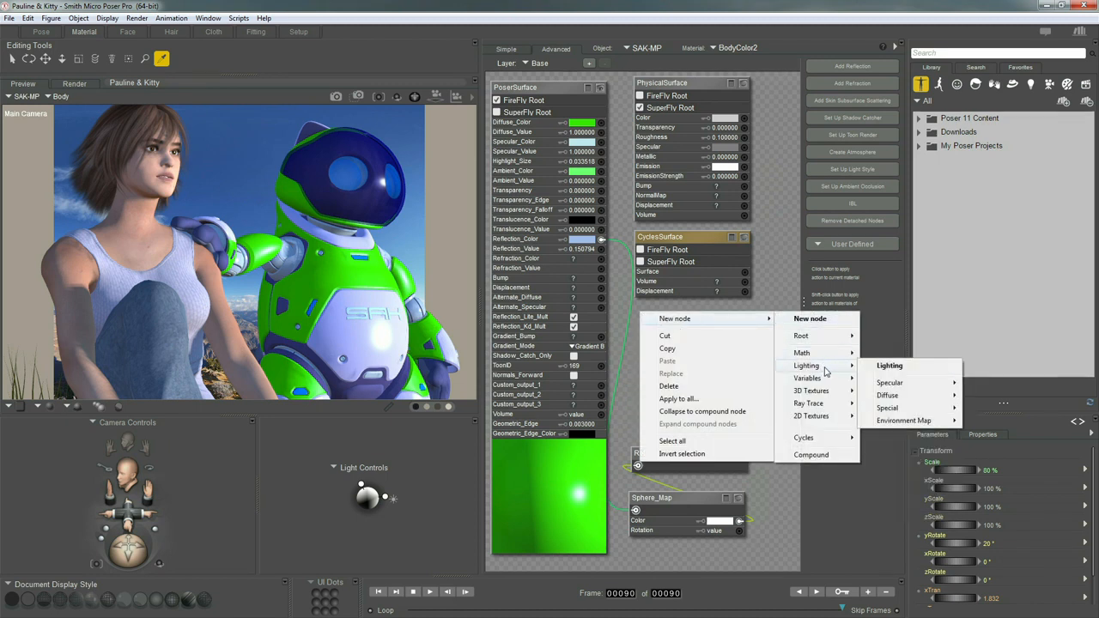
mouse_move(829, 383)
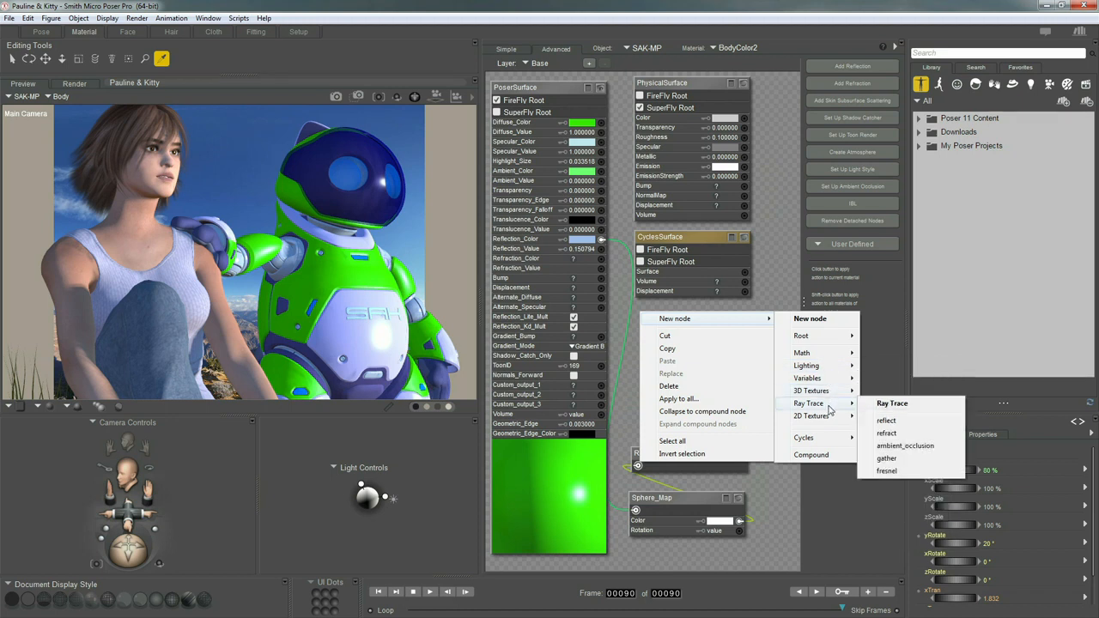
mouse_move(821, 422)
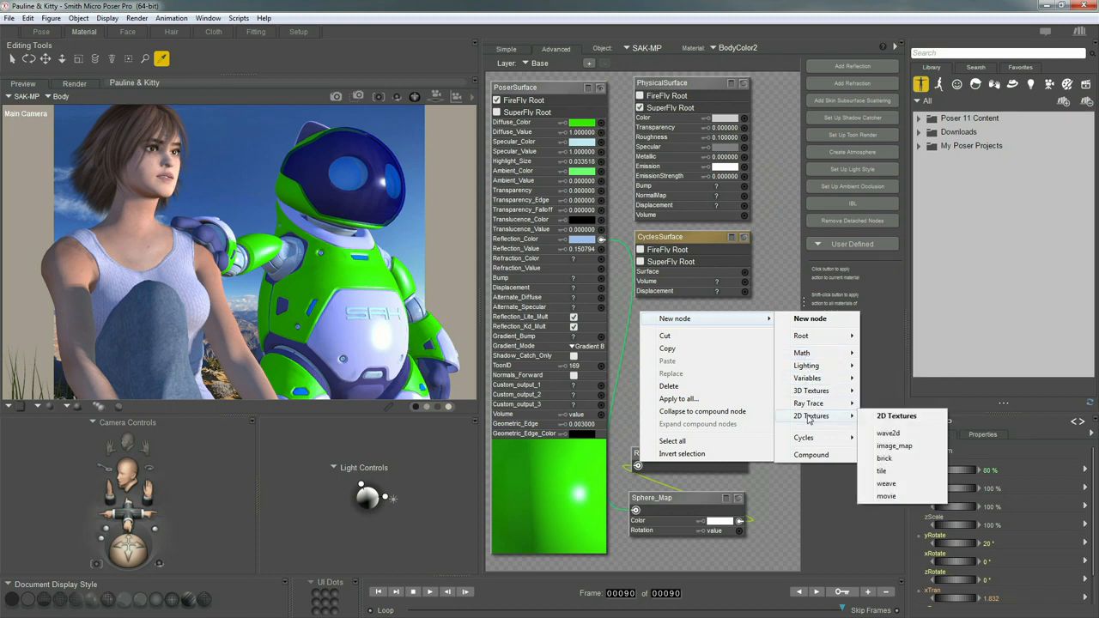
mouse_move(807, 442)
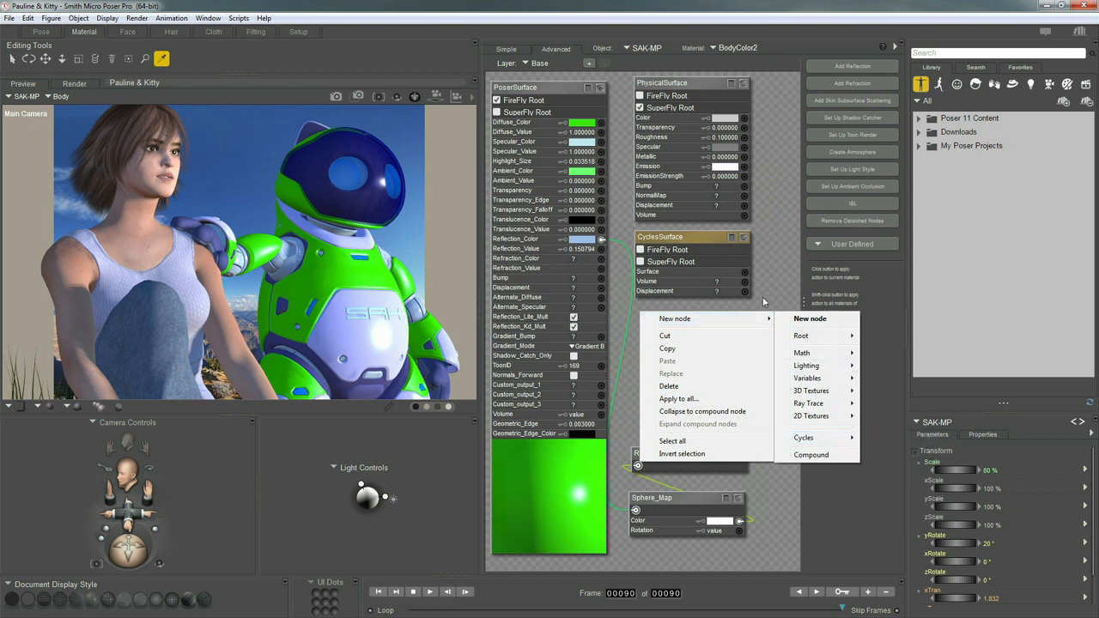
click(763, 297)
Add a 3D Textures clouds node below CyclesSurface and set its Sky_Color to orange
right_click(645, 317)
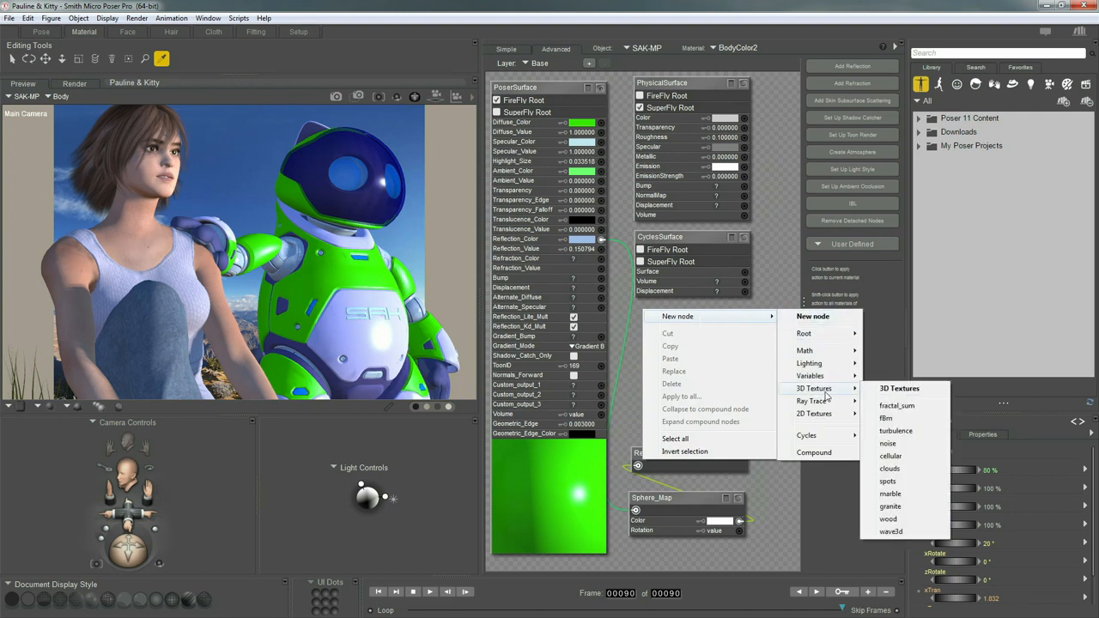
click(892, 469)
drag(716, 315, 736, 283)
click(752, 307)
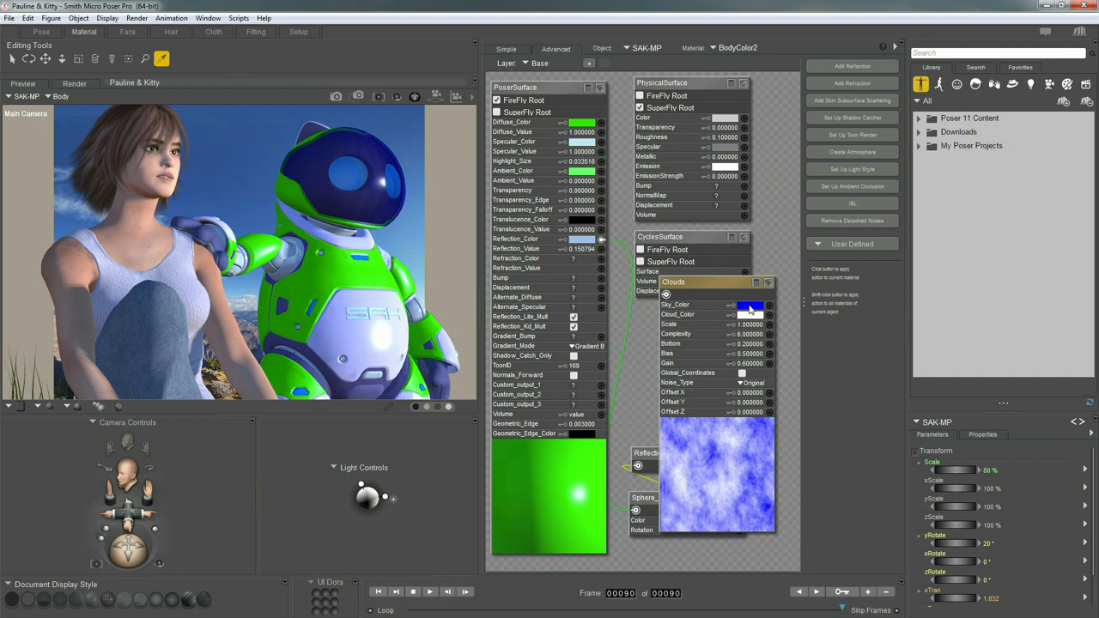
click(751, 308)
click(832, 327)
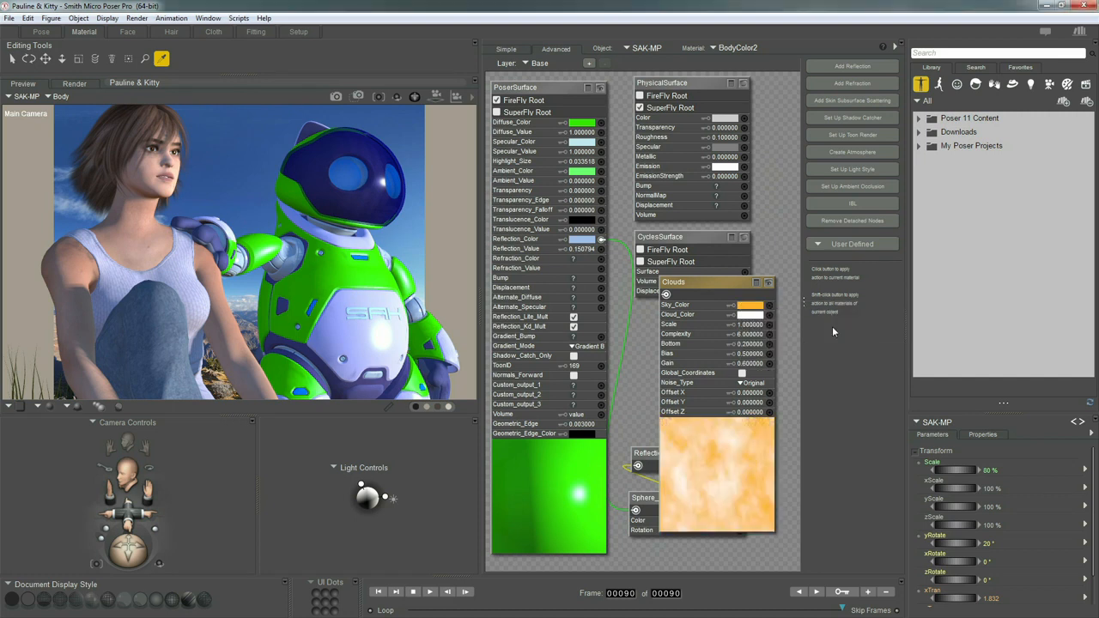
drag(729, 288, 736, 284)
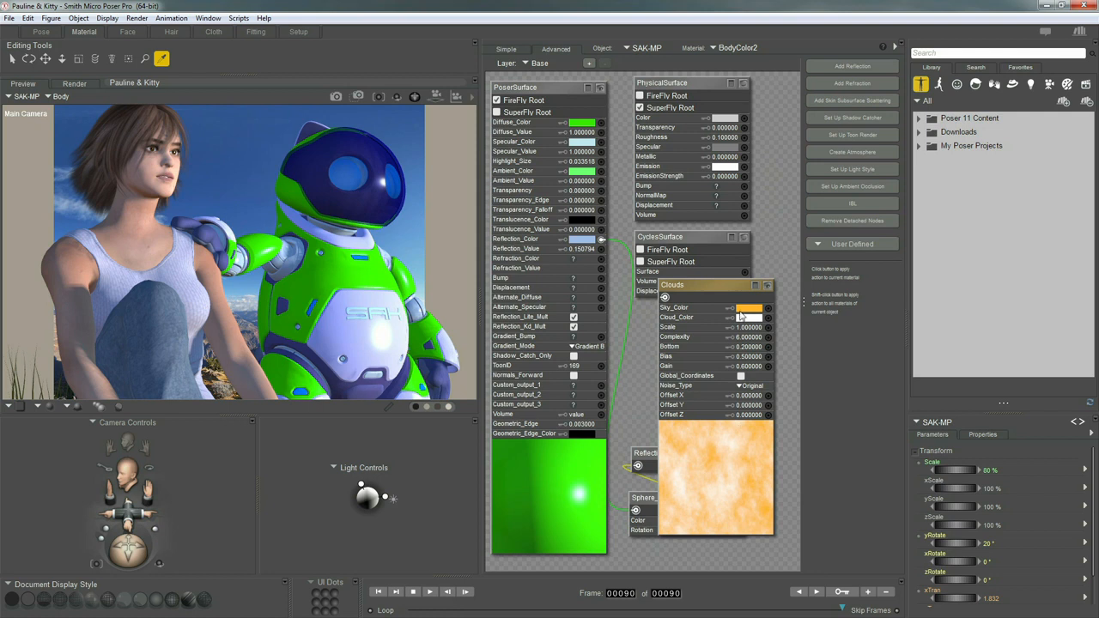
Set the Clouds node's Scale to 5 and move the node down clear of CyclesSurface
click(747, 327)
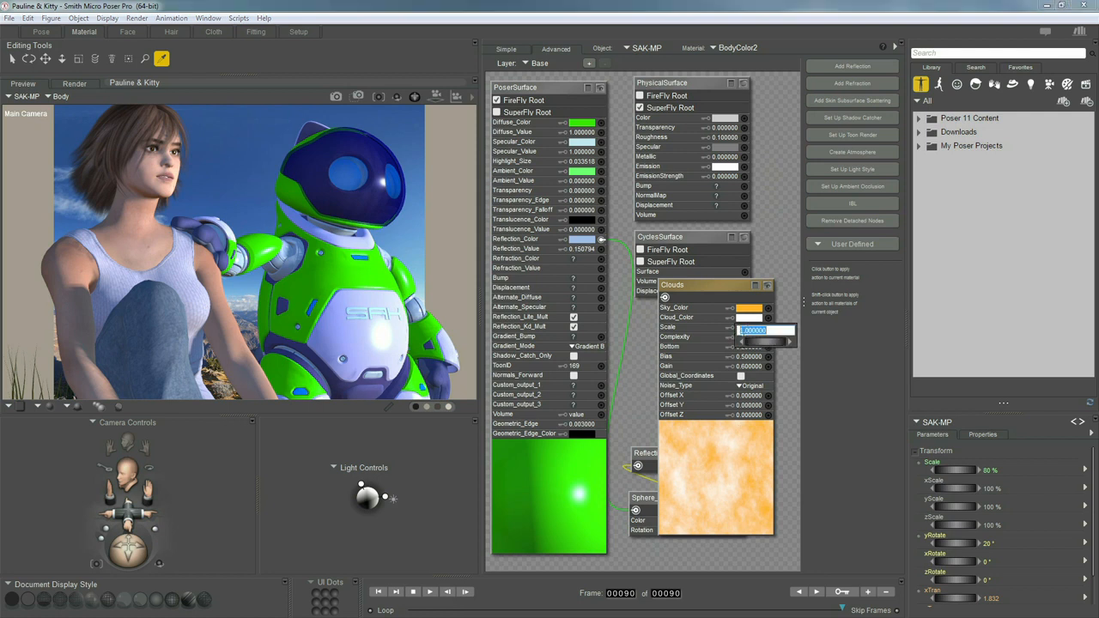
text(5)
key(Return)
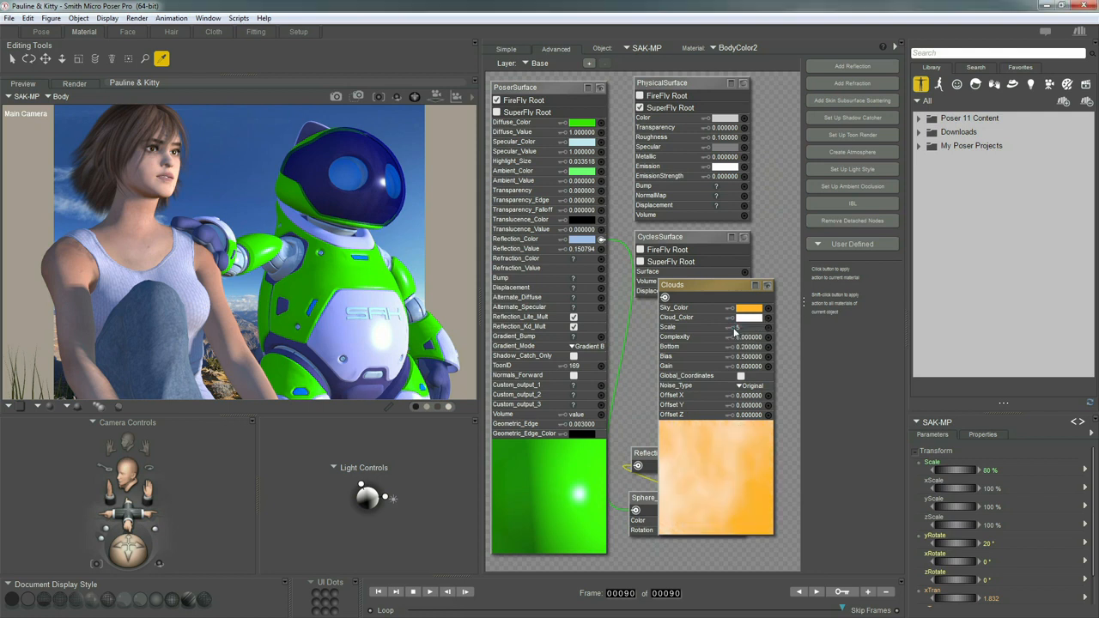
drag(734, 287, 736, 318)
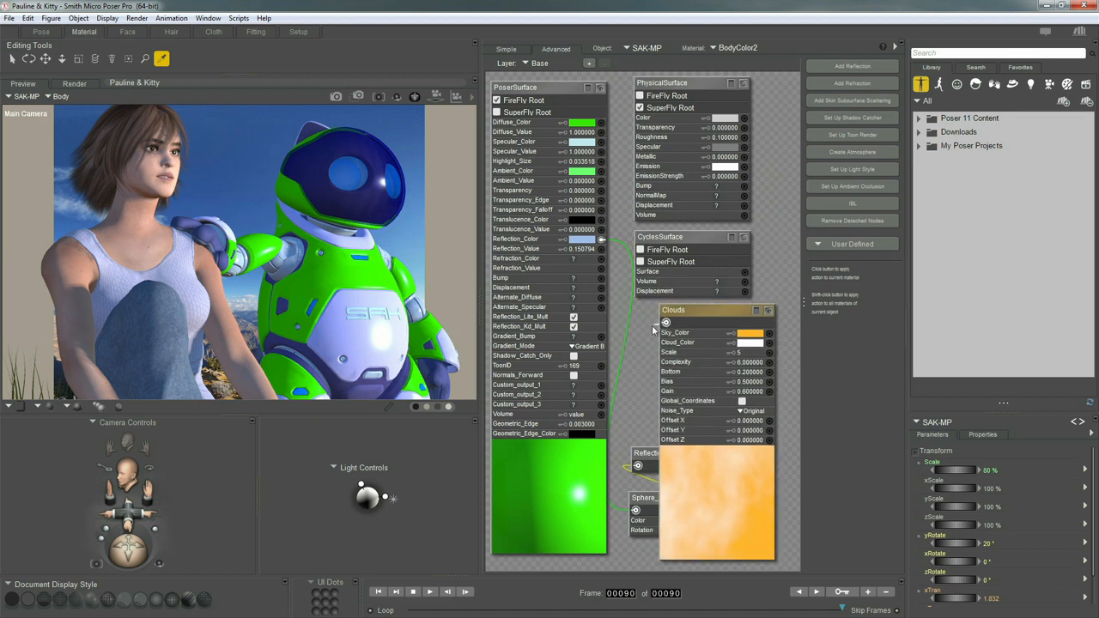
Connect the Clouds node to PoserSurface's Diffuse_Color and change that color to near white
drag(659, 322, 602, 127)
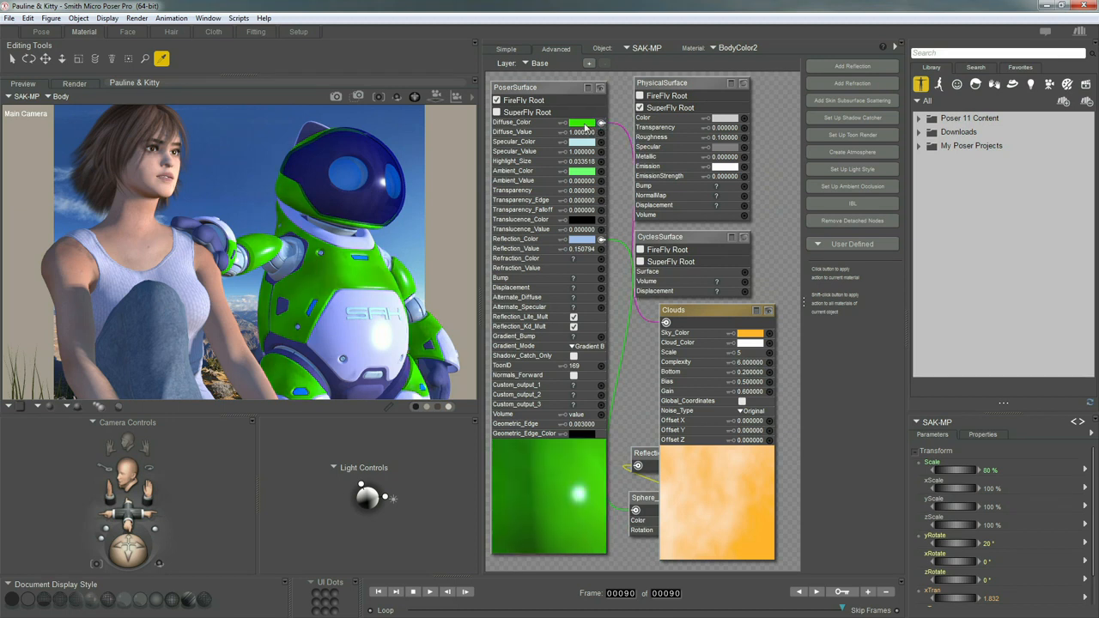
click(589, 122)
click(593, 130)
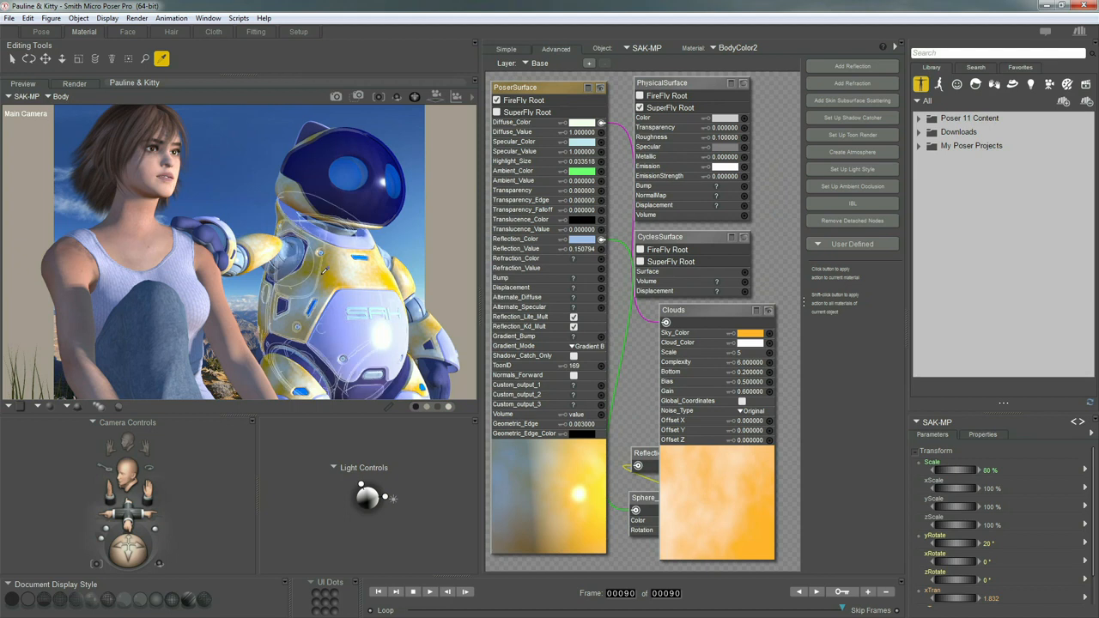
drag(697, 309, 693, 311)
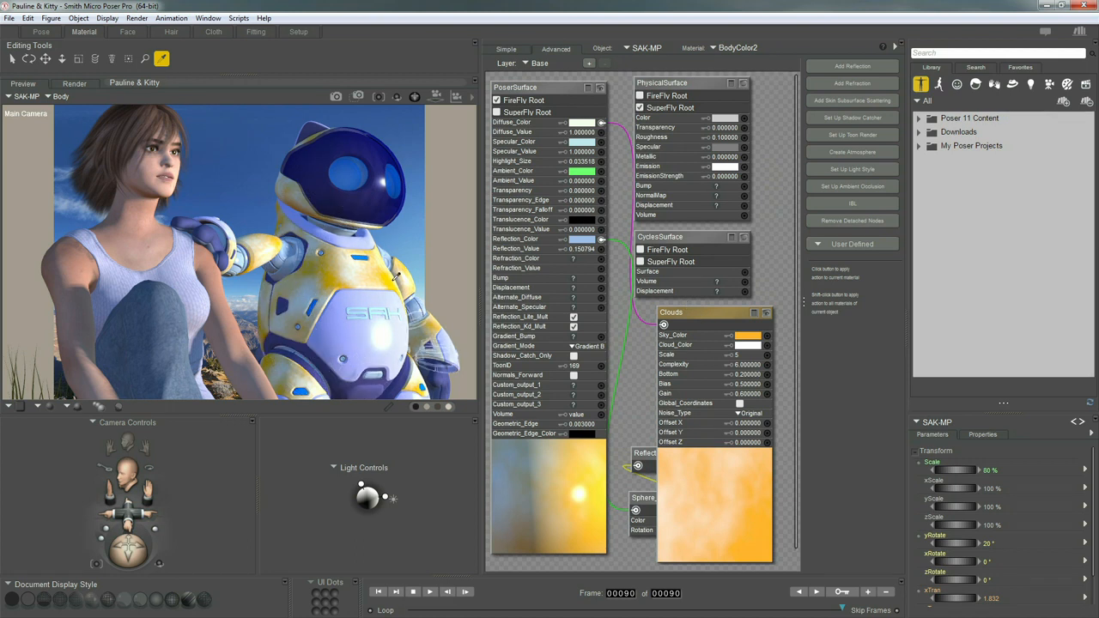
Connect the Clouds node to PhysicalSurface's Color as well, and collapse the Clouds parameters so only its preview shows
drag(675, 312, 745, 119)
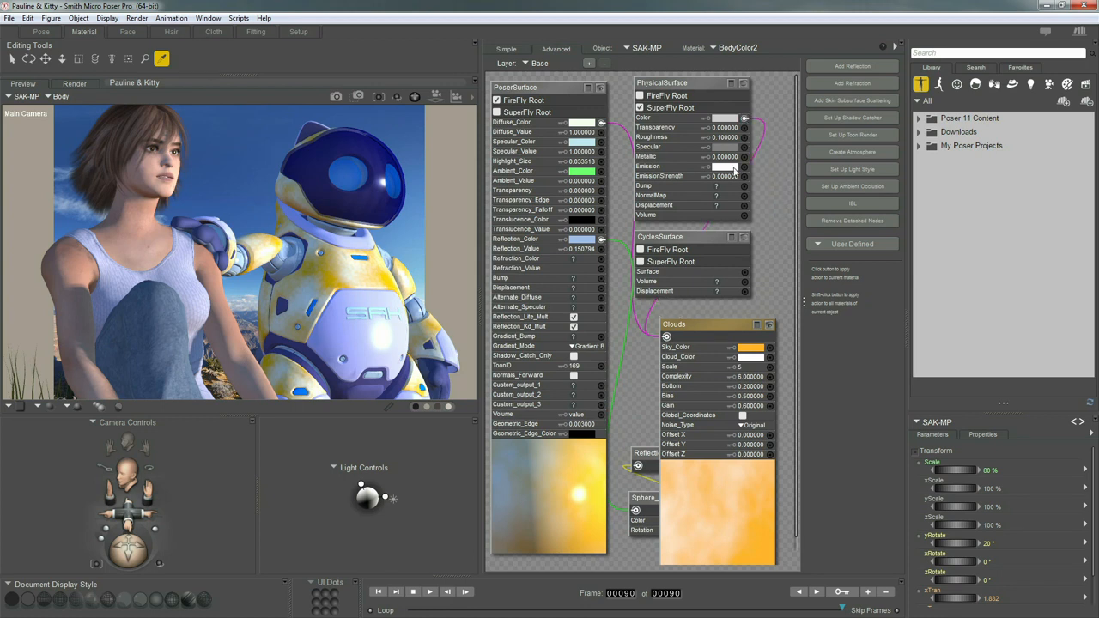
click(757, 326)
drag(731, 326, 748, 321)
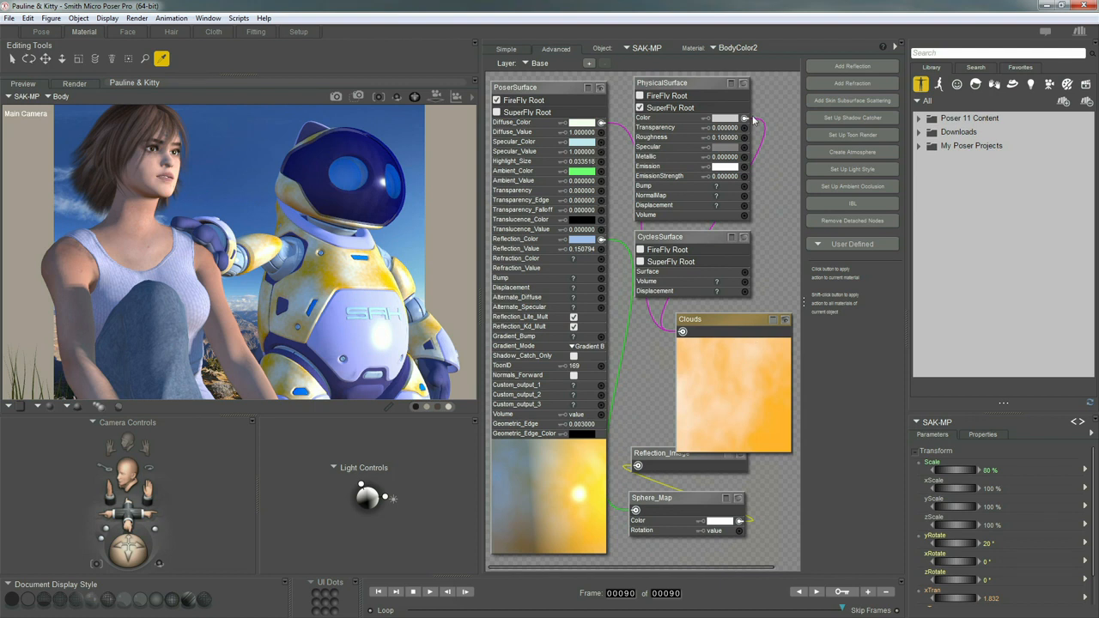
In the material library, open Poser 11 Content > Basic Materials > Brick and Tile and select brick 1
click(1067, 85)
click(918, 119)
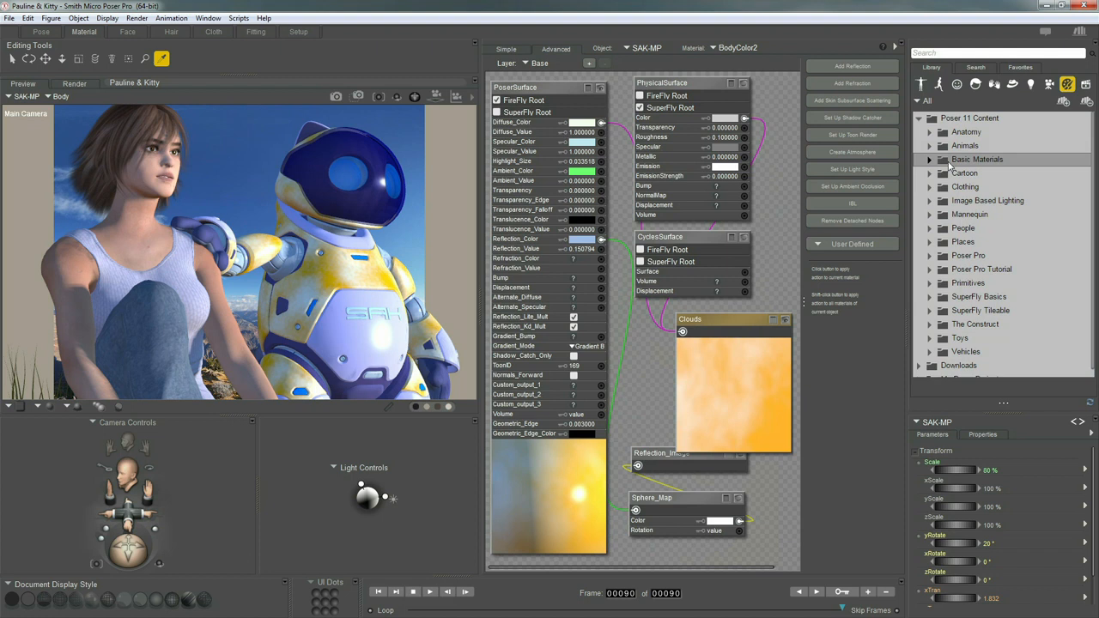
click(930, 161)
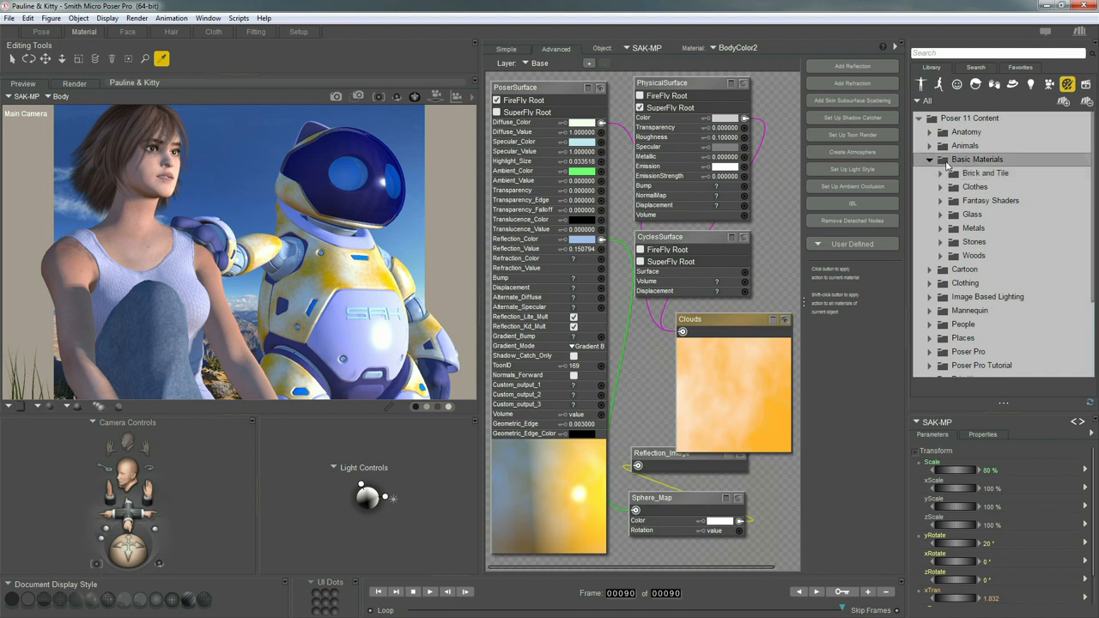
click(941, 174)
scroll(954, 172, down, 1)
click(976, 150)
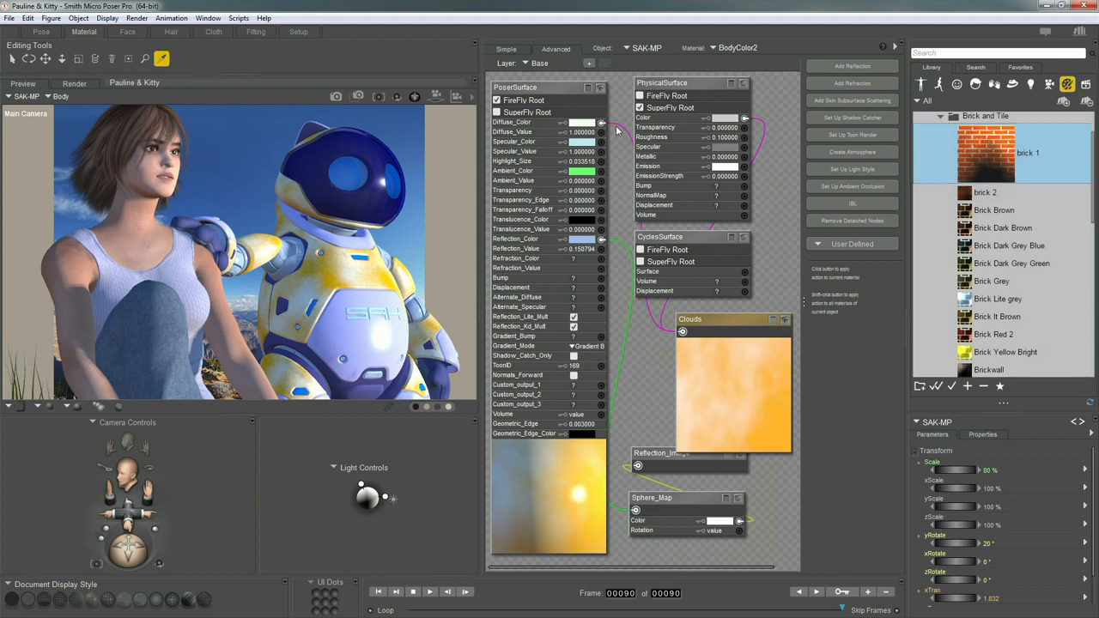
Apply the brick 1 material to the robot's BodyColor2 and move the PoserSurface and Brick nodes up in the graph
mouse_move(988, 156)
mouse_down()
mouse_move(307, 268)
mouse_move(324, 279)
mouse_up()
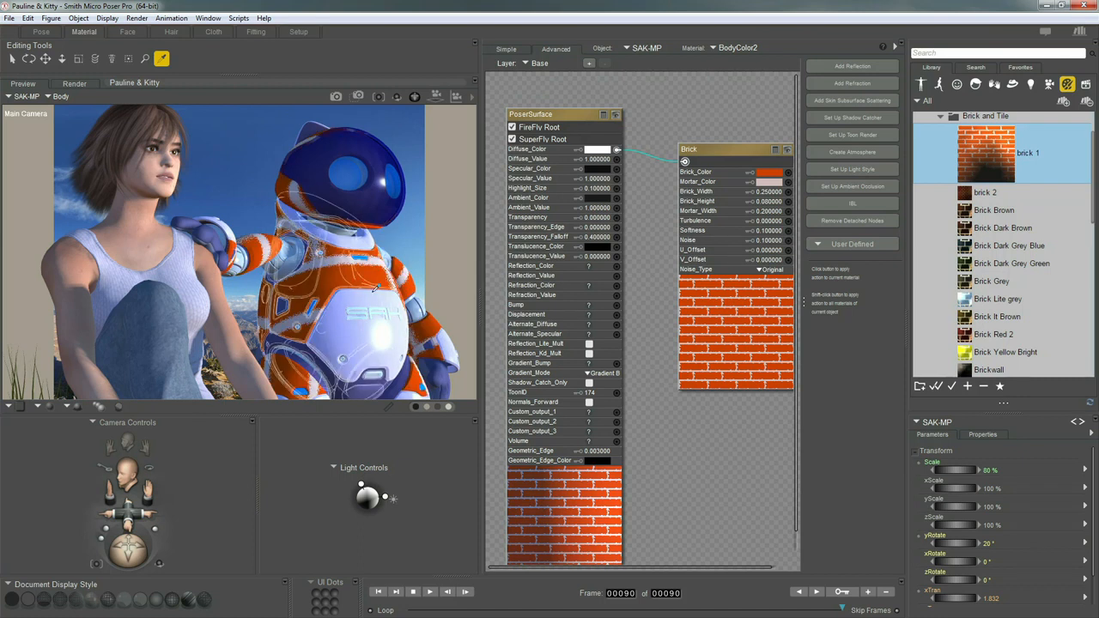
drag(589, 117, 578, 96)
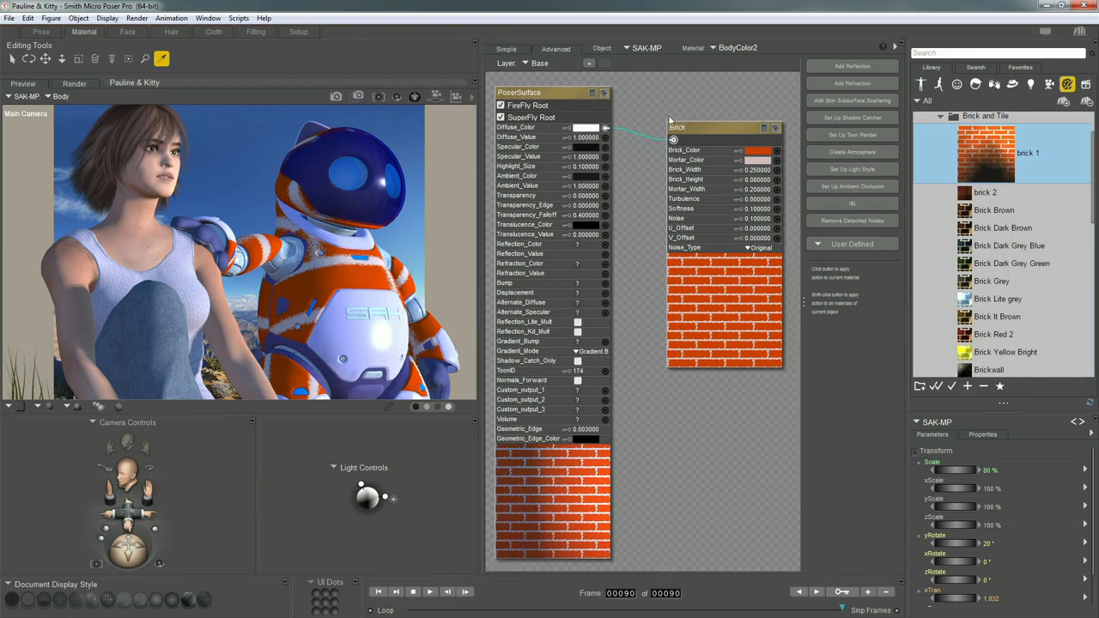
drag(704, 134, 698, 129)
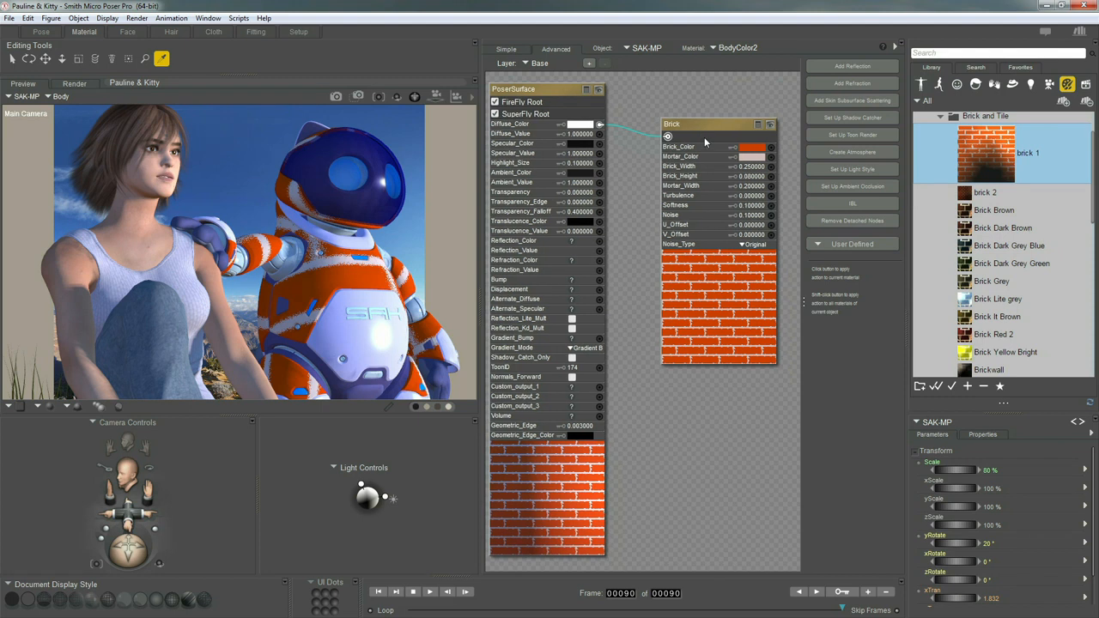
Collapse the Basic Materials folder in the material library and open SuperFly Tileable > Natural
drag(1084, 184, 1079, 183)
scroll(987, 215, up, 3)
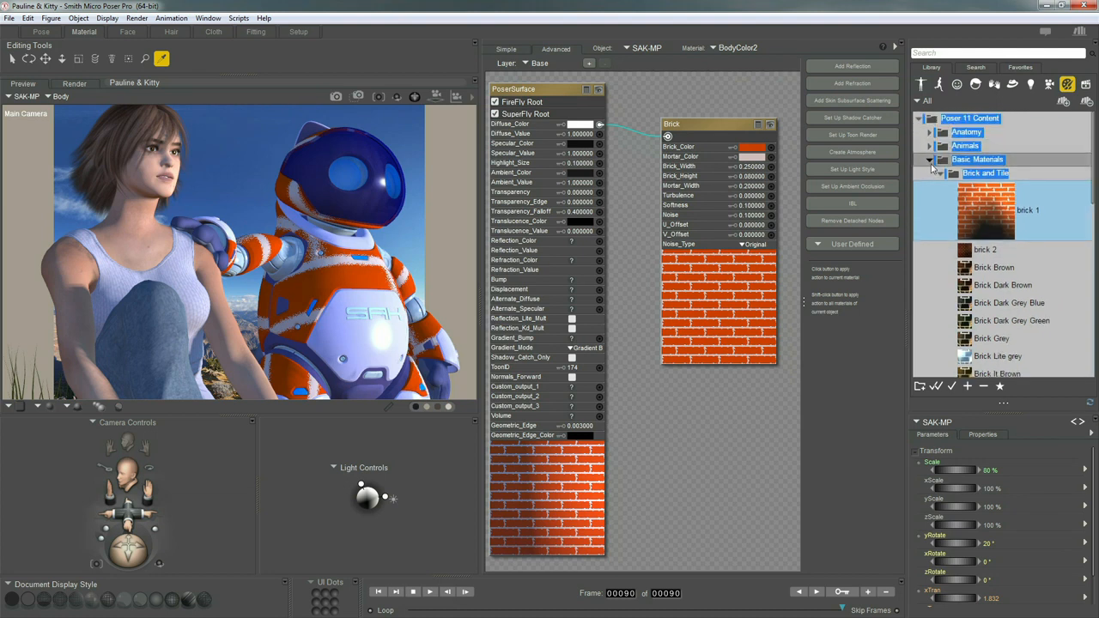
click(931, 162)
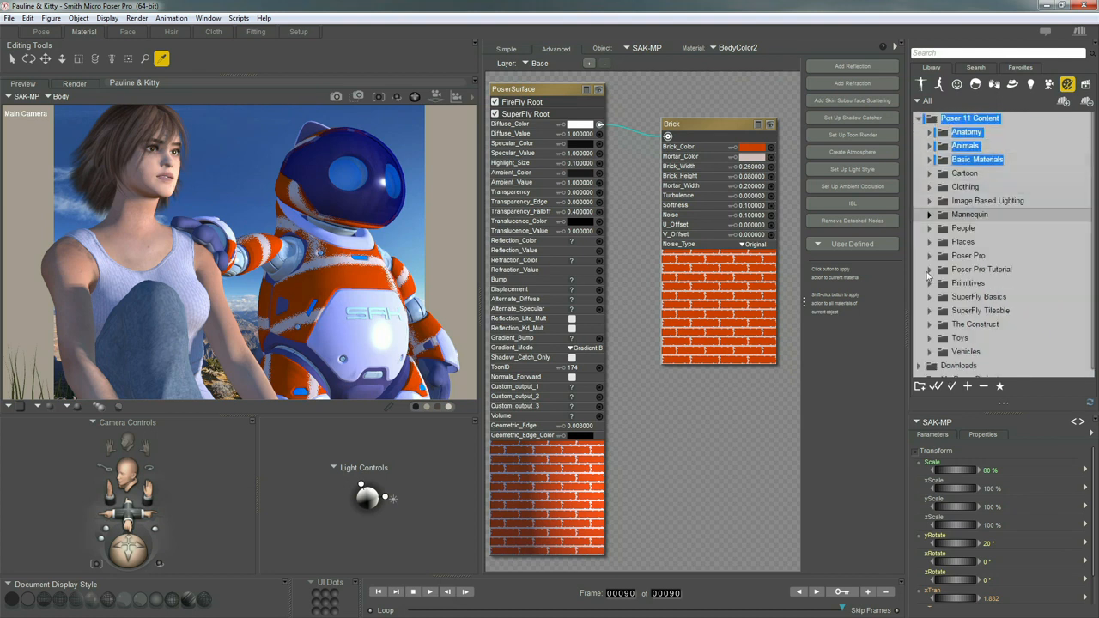
click(928, 311)
scroll(956, 288, down, 3)
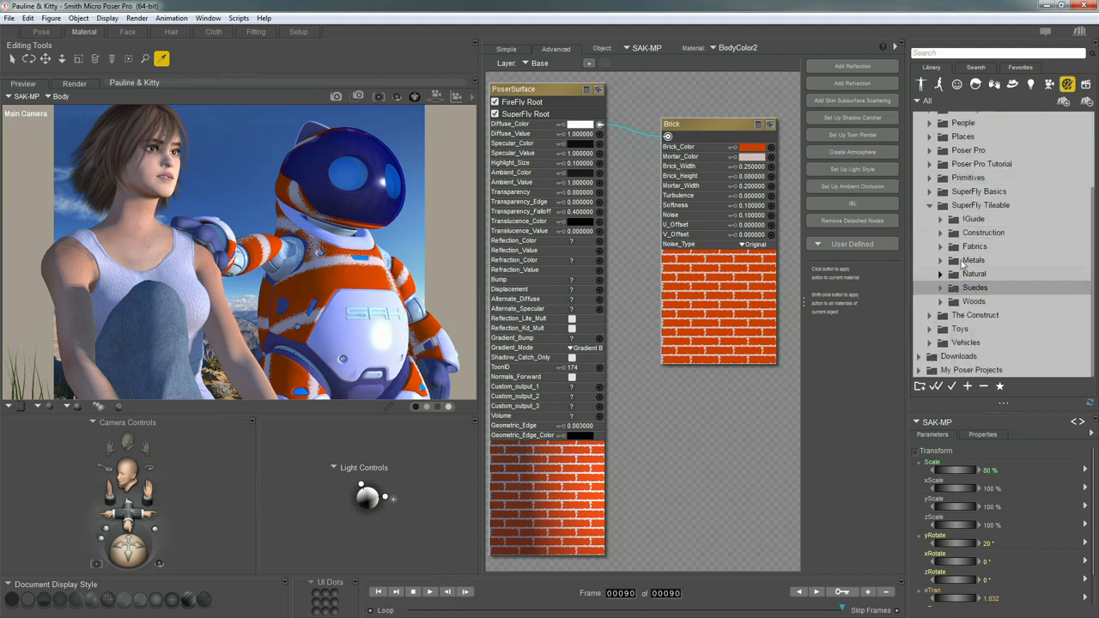
click(941, 275)
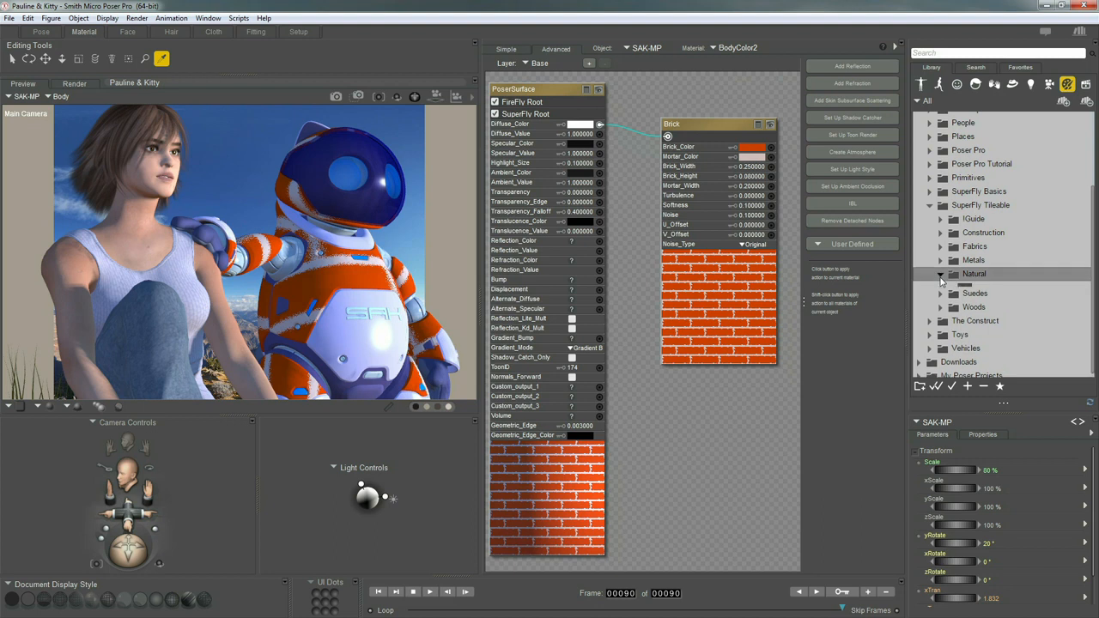
Apply the Natural folder's Brick material to the robot's BodyColor2 and shift the PhysicalSurface node slightly
click(968, 293)
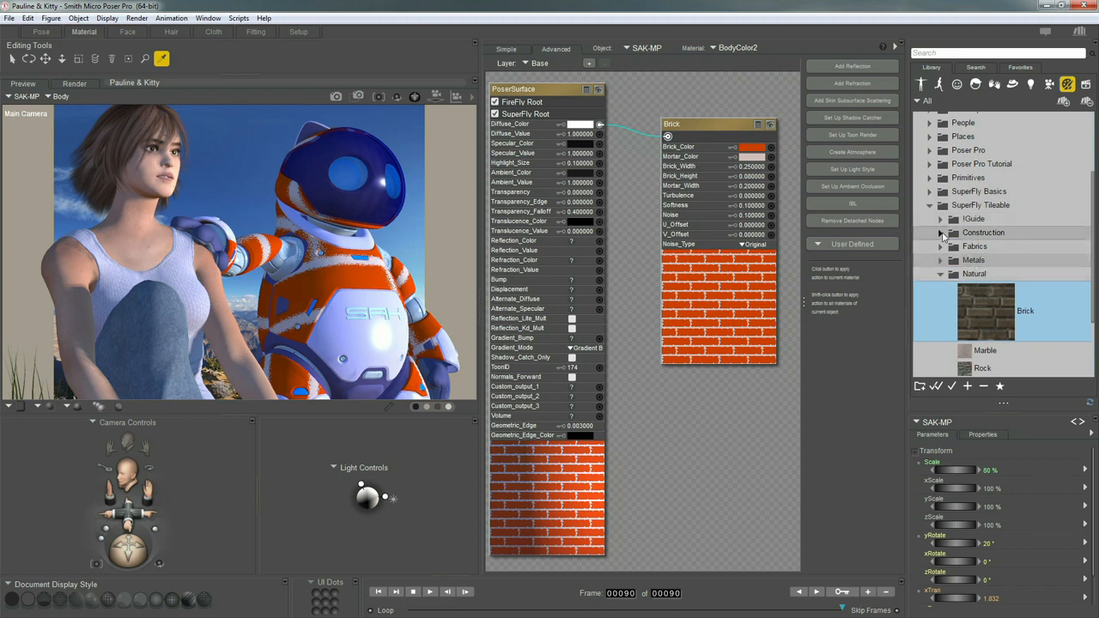
double_click(977, 308)
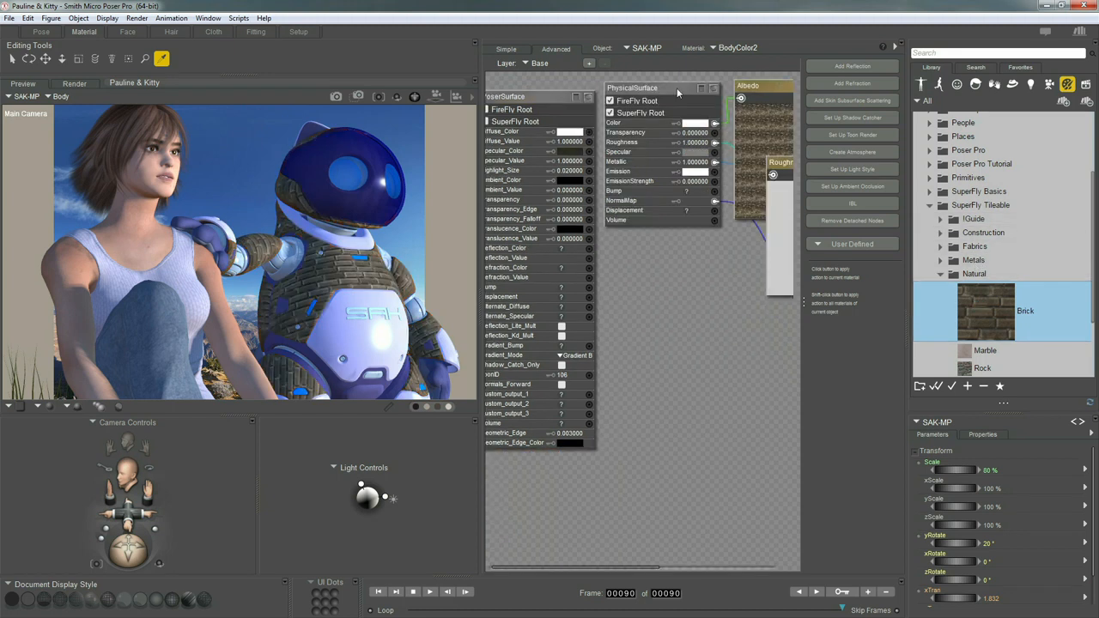
drag(686, 88, 640, 95)
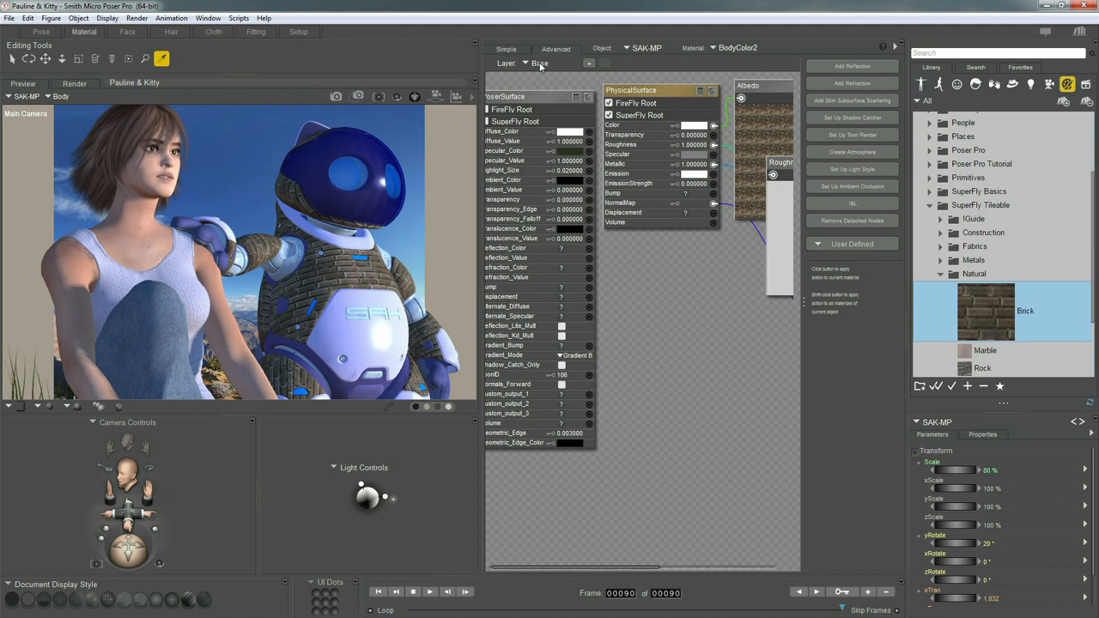
Load Pauline Casual's Head material and spread out the overlapping Image_Map and Math_Functions nodes
click(145, 178)
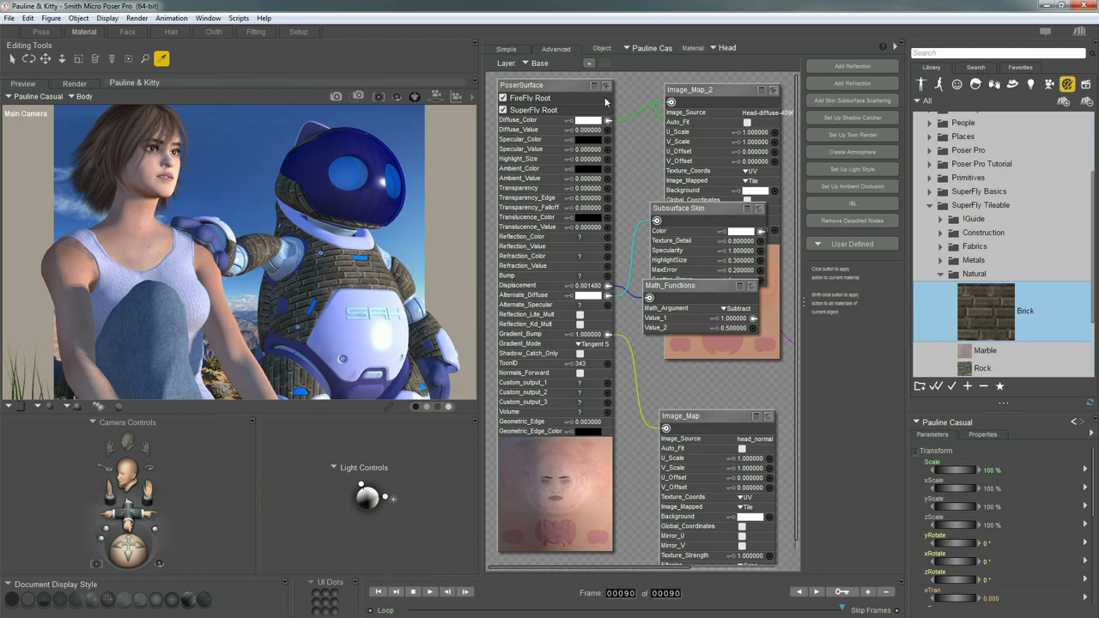
drag(730, 415, 711, 383)
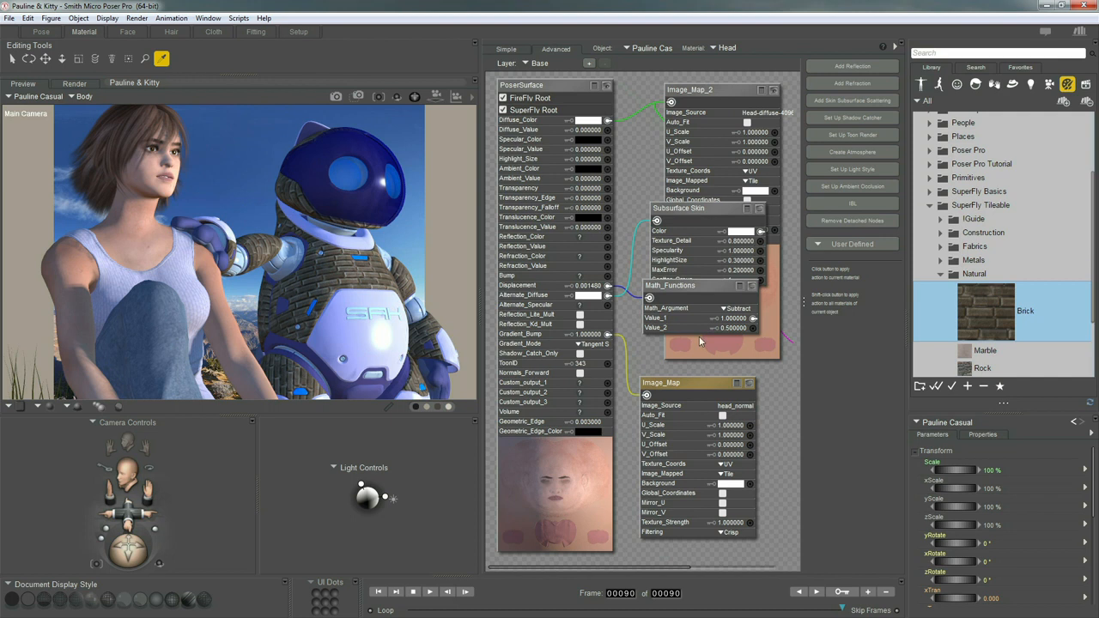
drag(696, 289, 692, 295)
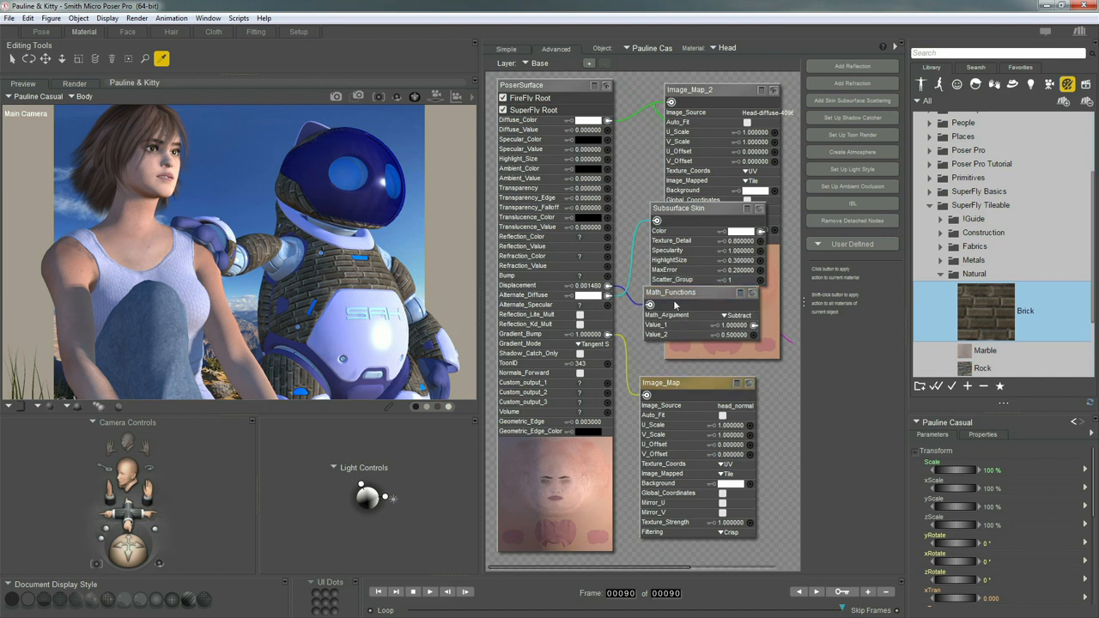
drag(698, 295, 694, 315)
Collapse the Image_Map, Math_Functions, Subsurface Skin and Image_Map_2 nodes into a compound node and move it lower beside PoserSurface
click(690, 209)
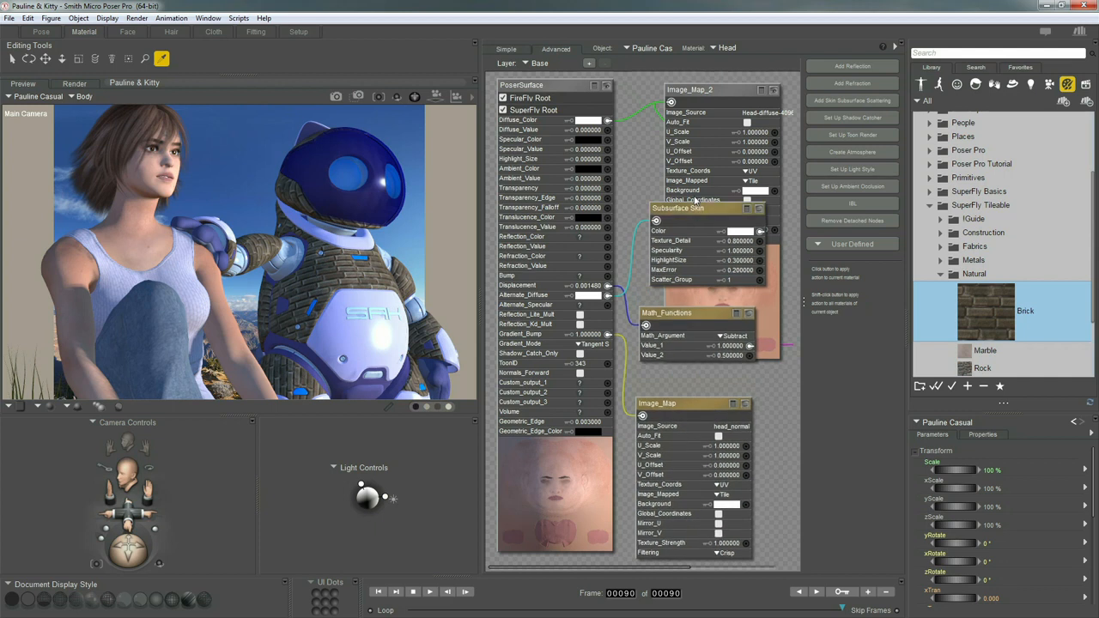
click(714, 89)
right_click(695, 94)
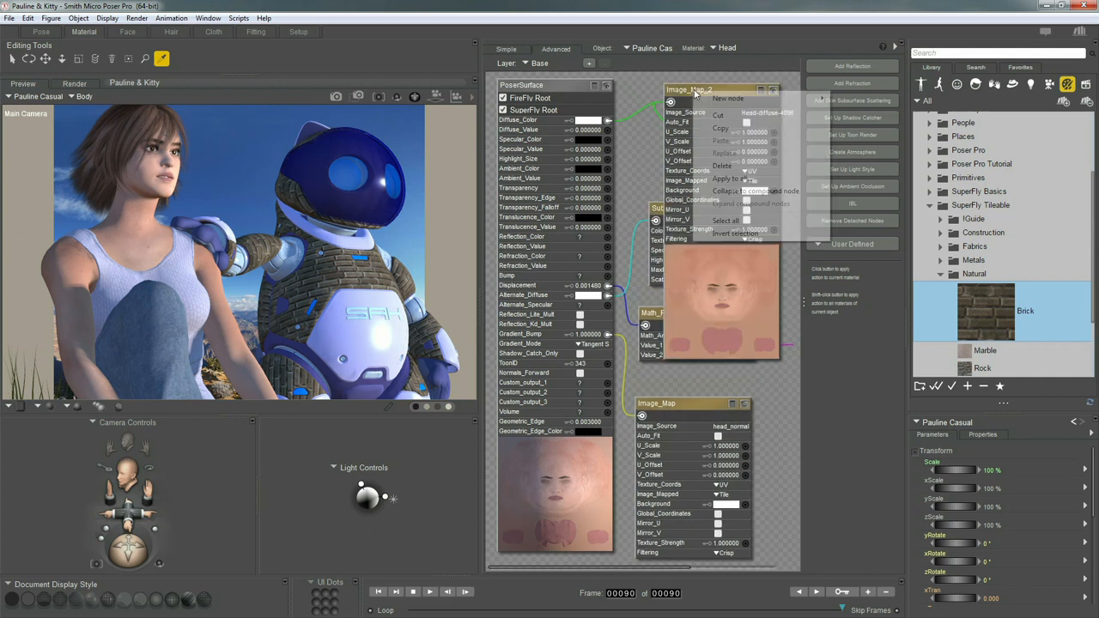
click(741, 196)
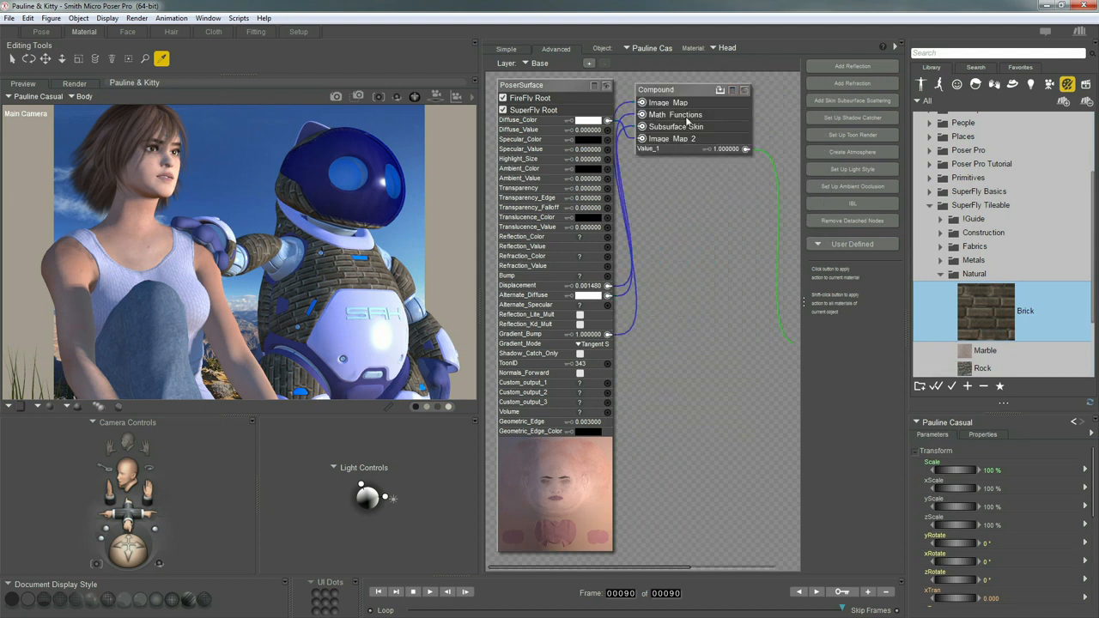
drag(674, 93, 704, 242)
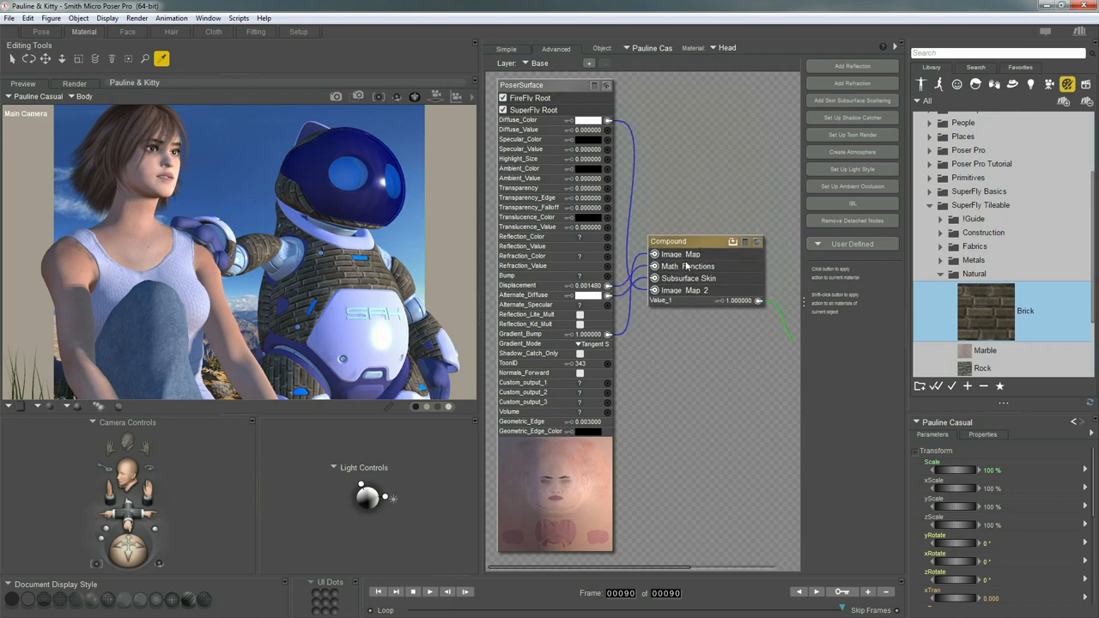
Open the compound node, rearrange Image_Map_2 and External Inputs inside it, and return to the Head material's main graph
click(732, 243)
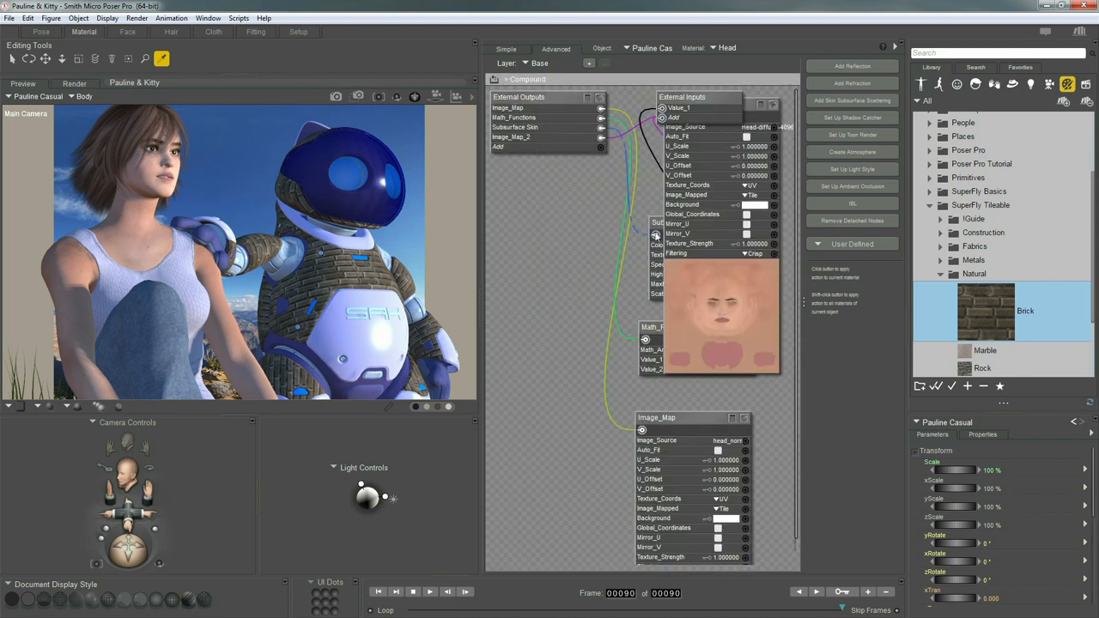
drag(699, 97, 686, 128)
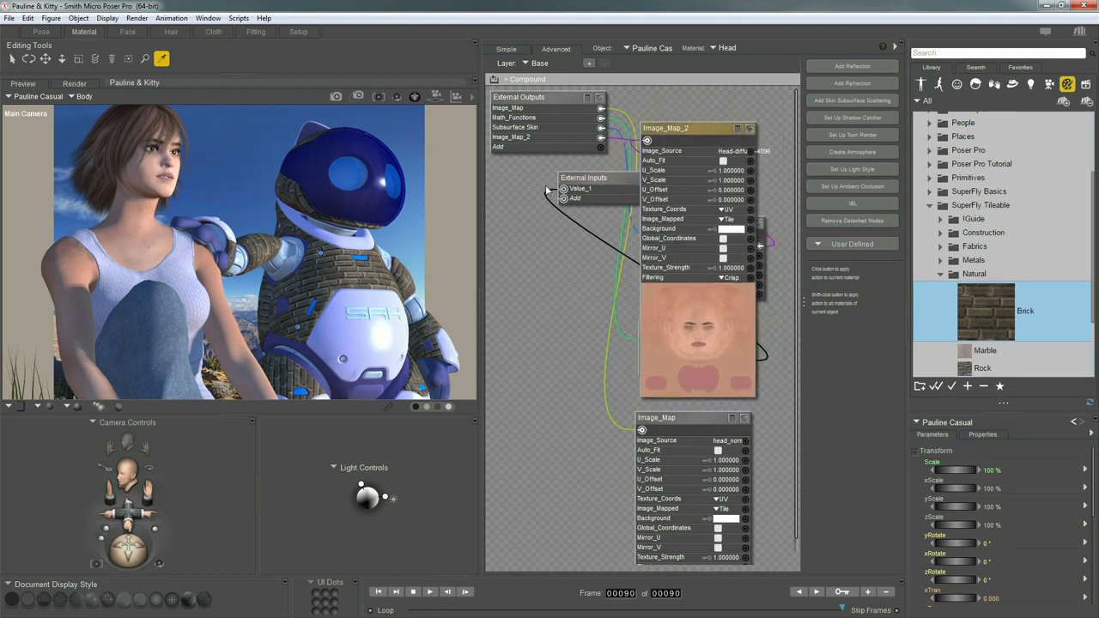
click(495, 80)
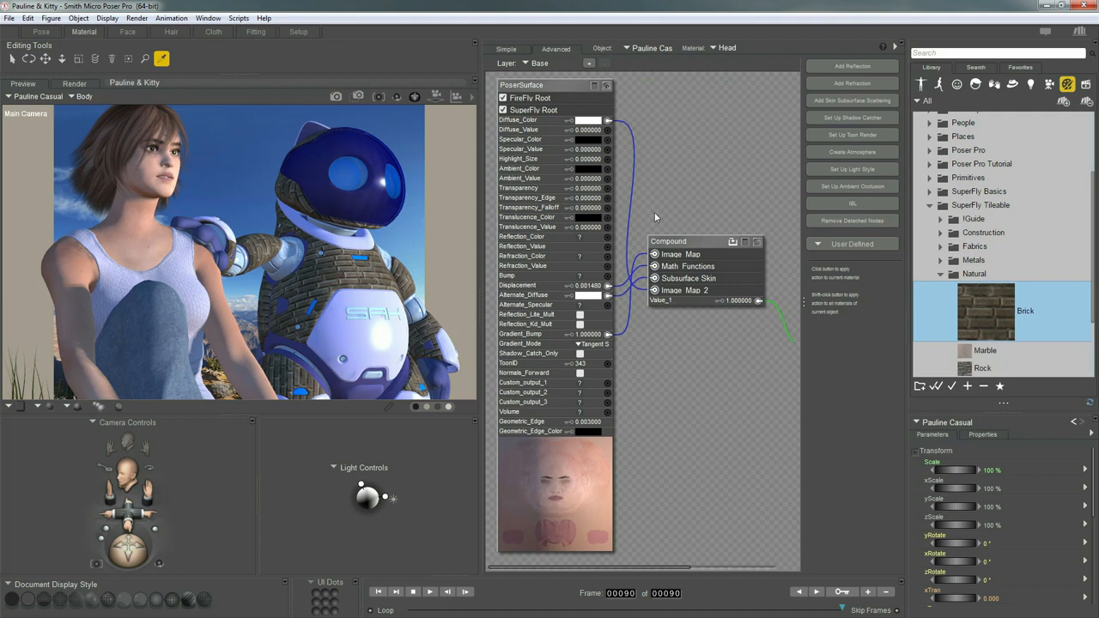
click(560, 85)
drag(688, 244, 692, 246)
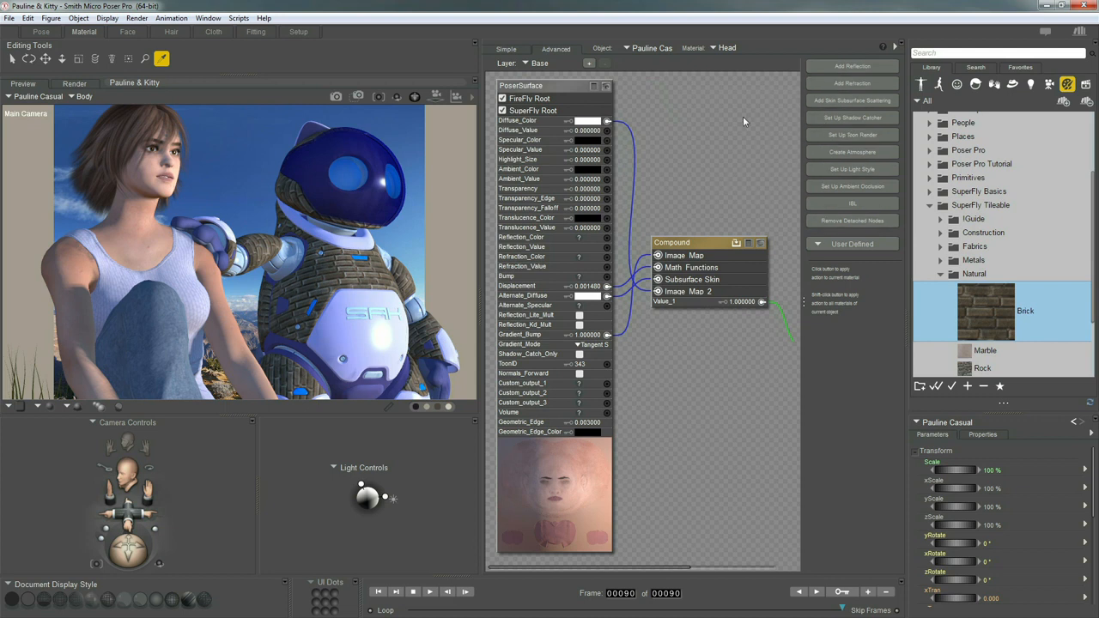
Switch to the Pose room and expand the Basic Materials folder in the material library
click(52, 32)
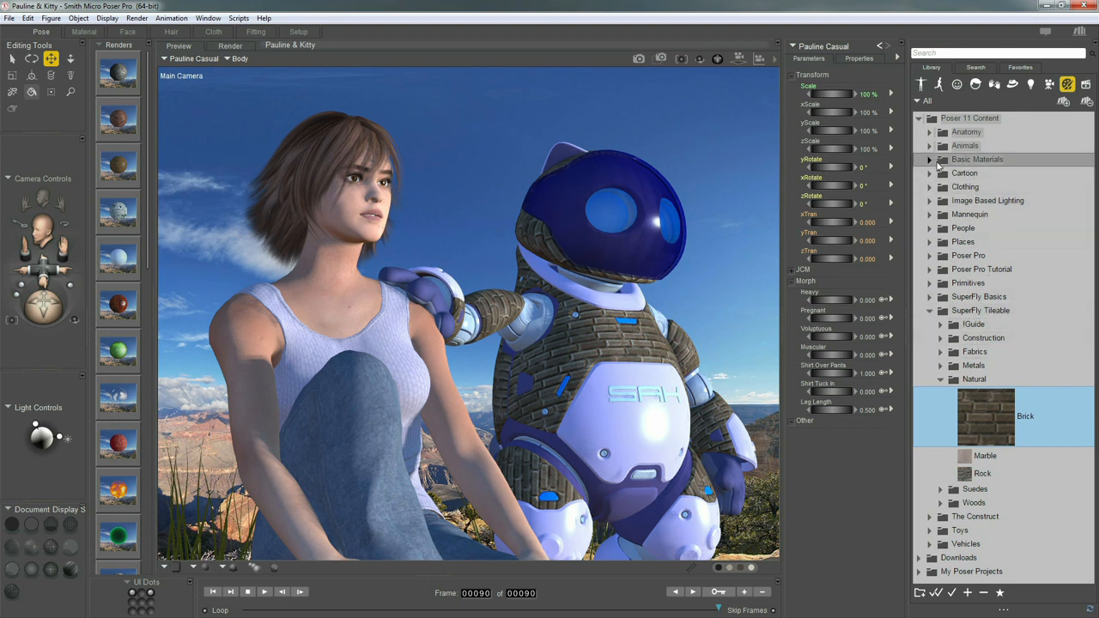
click(929, 163)
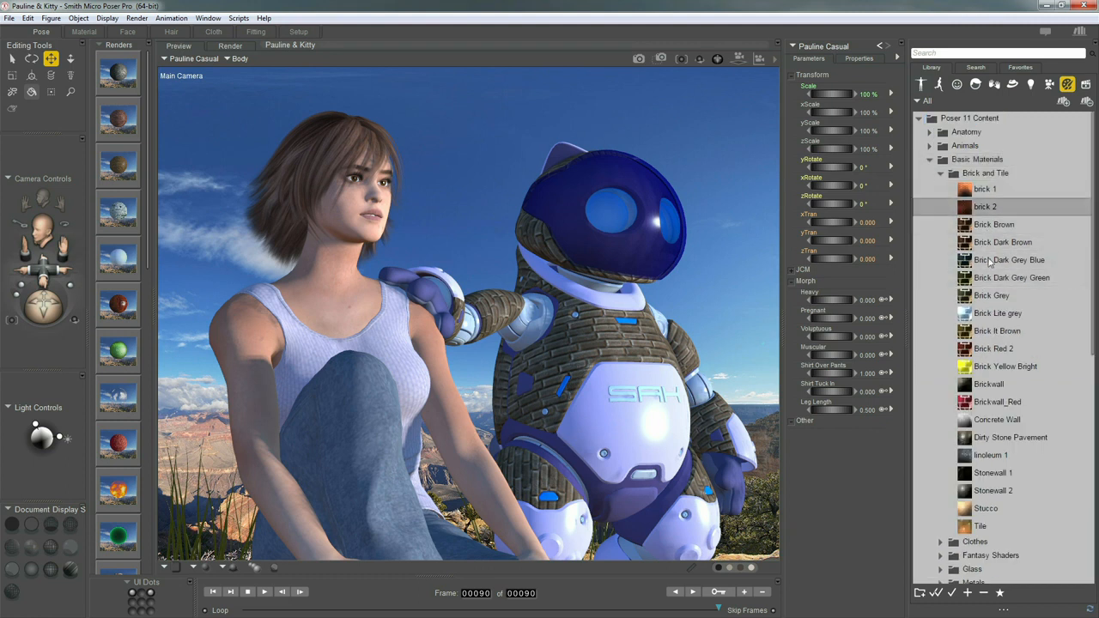
scroll(150, 264, down, 1)
Examine the stored sphere renders one by one, from the speckled white surface up to the red and orange wood planks
scroll(149, 263, down, 4)
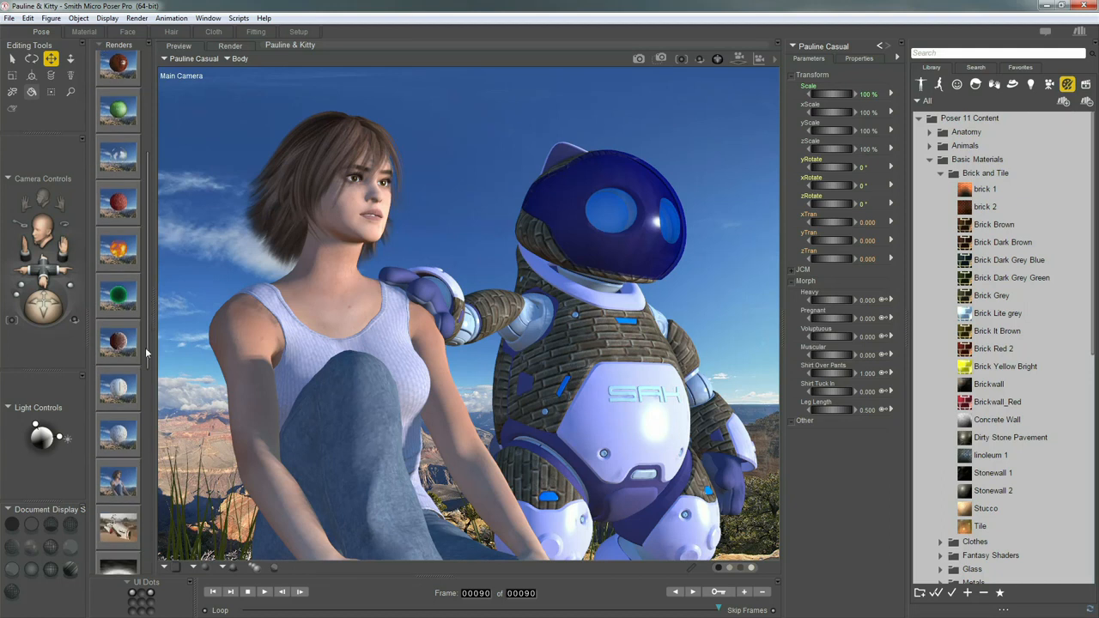
click(120, 432)
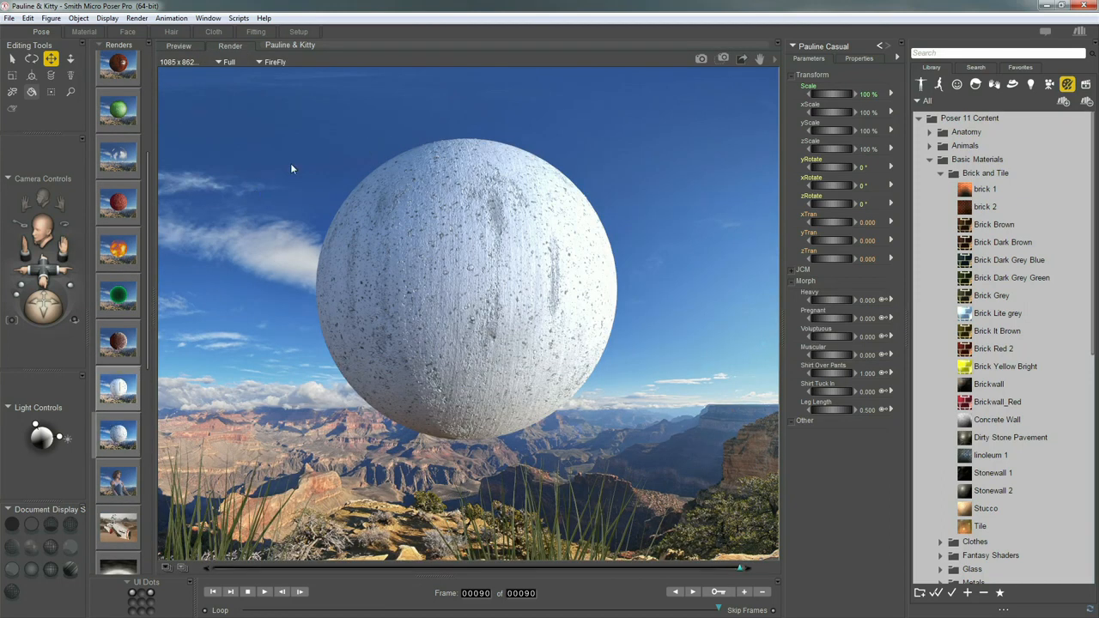
click(118, 392)
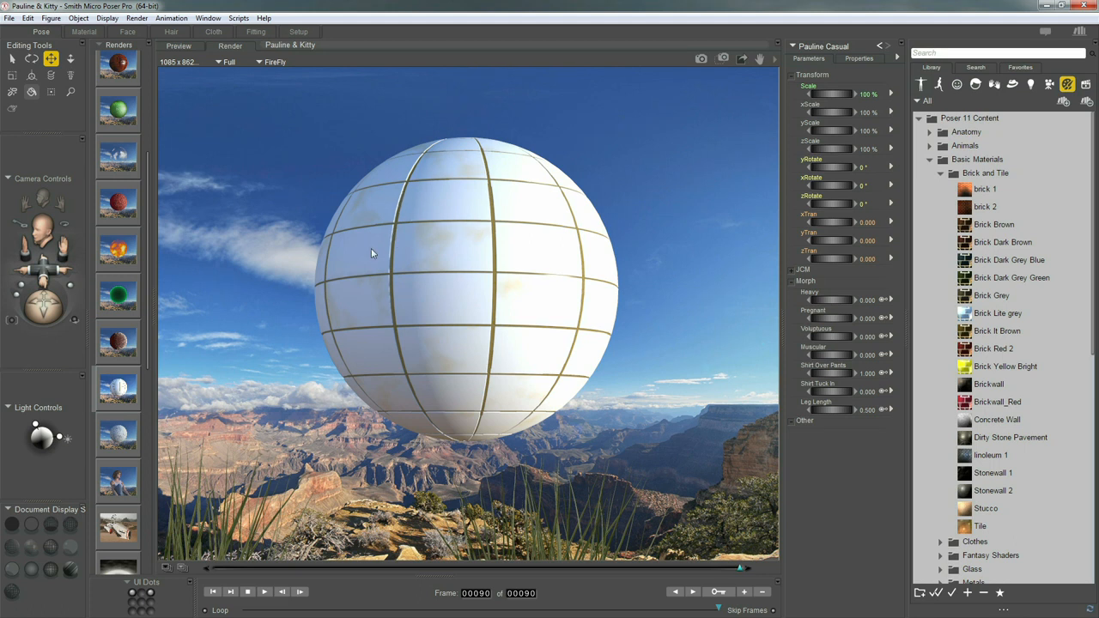
click(128, 345)
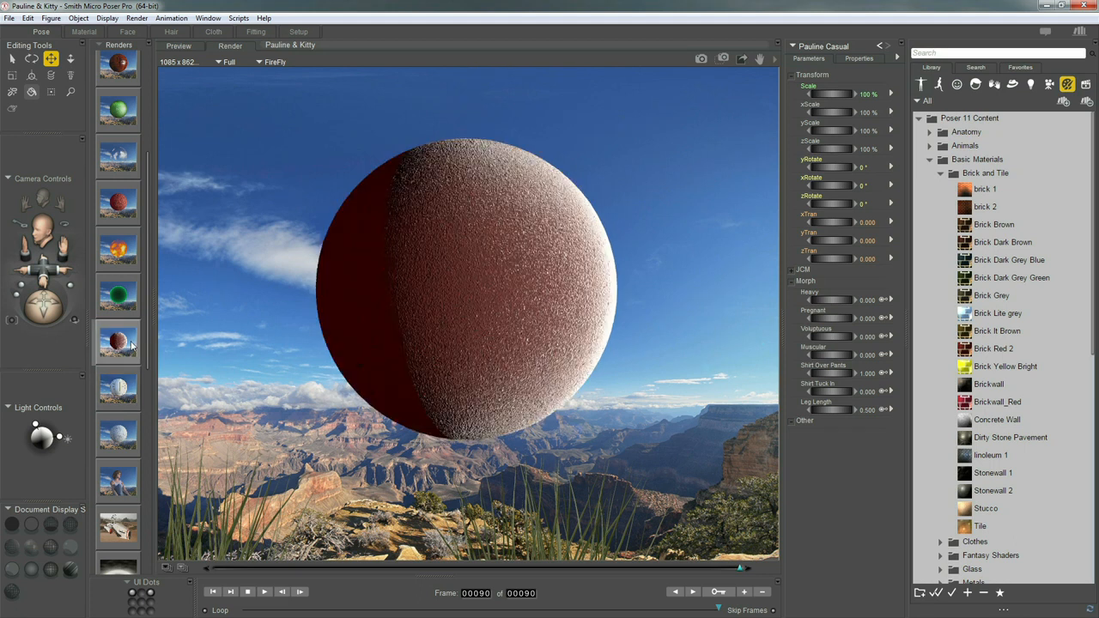
click(123, 294)
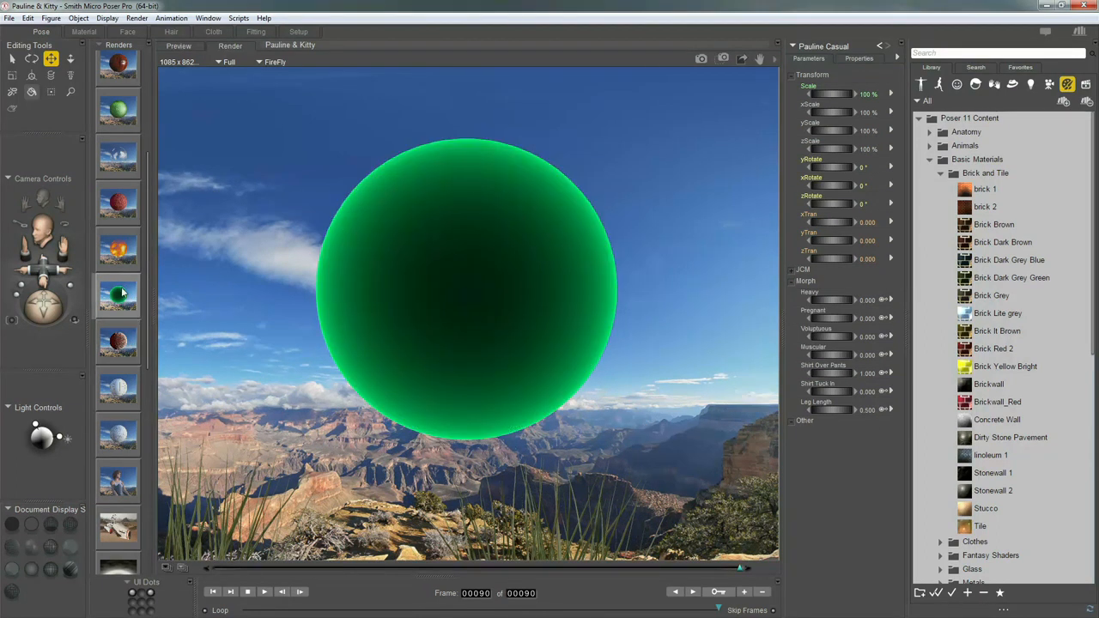
click(118, 251)
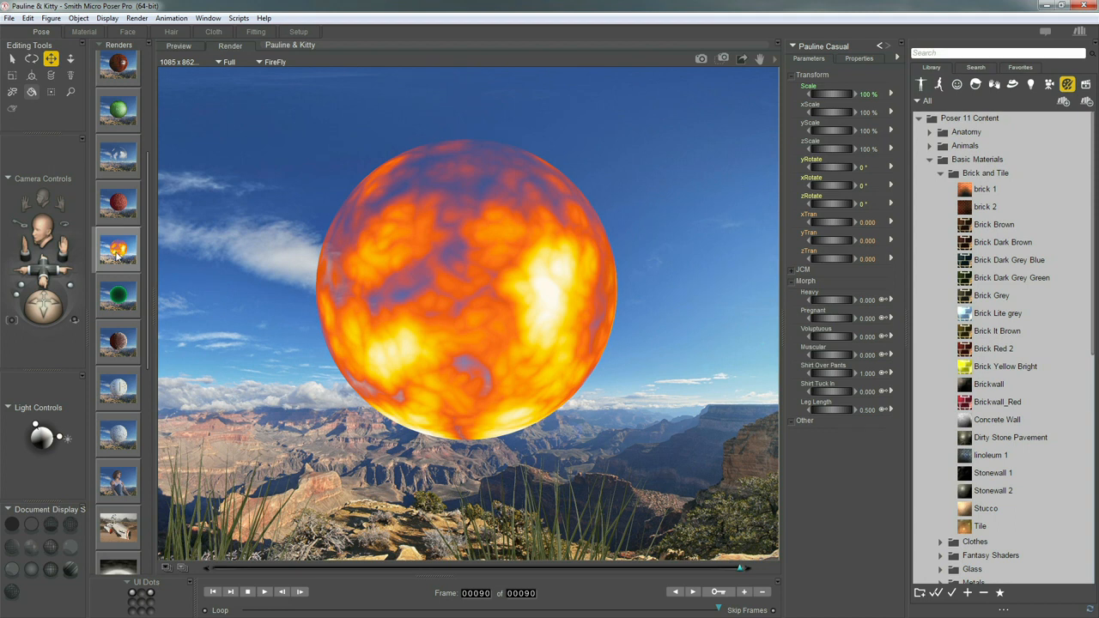
click(122, 208)
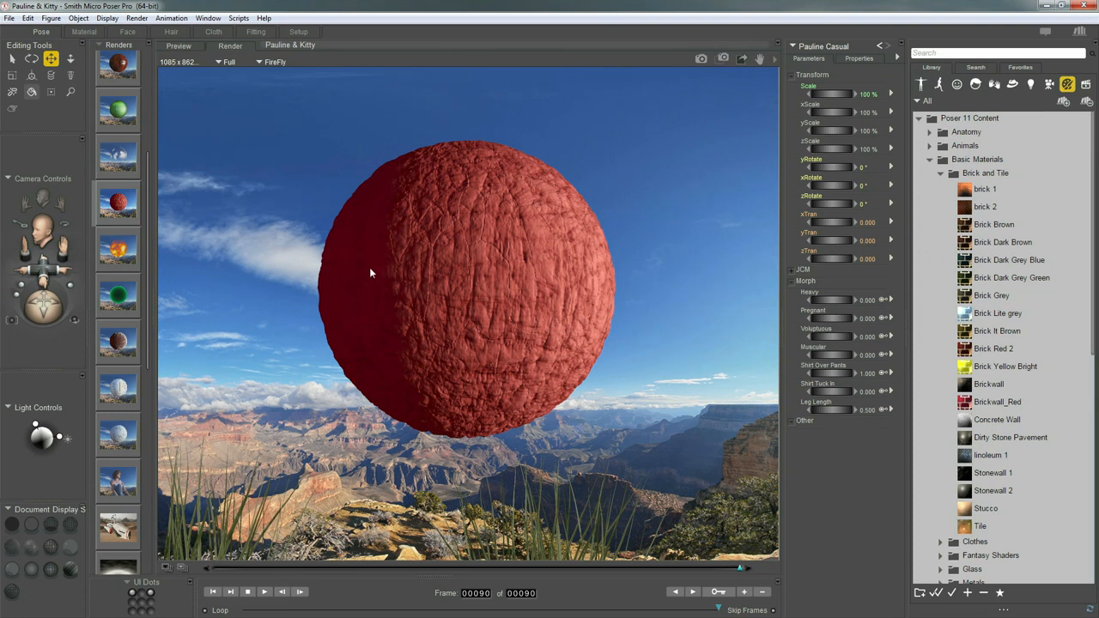
click(125, 159)
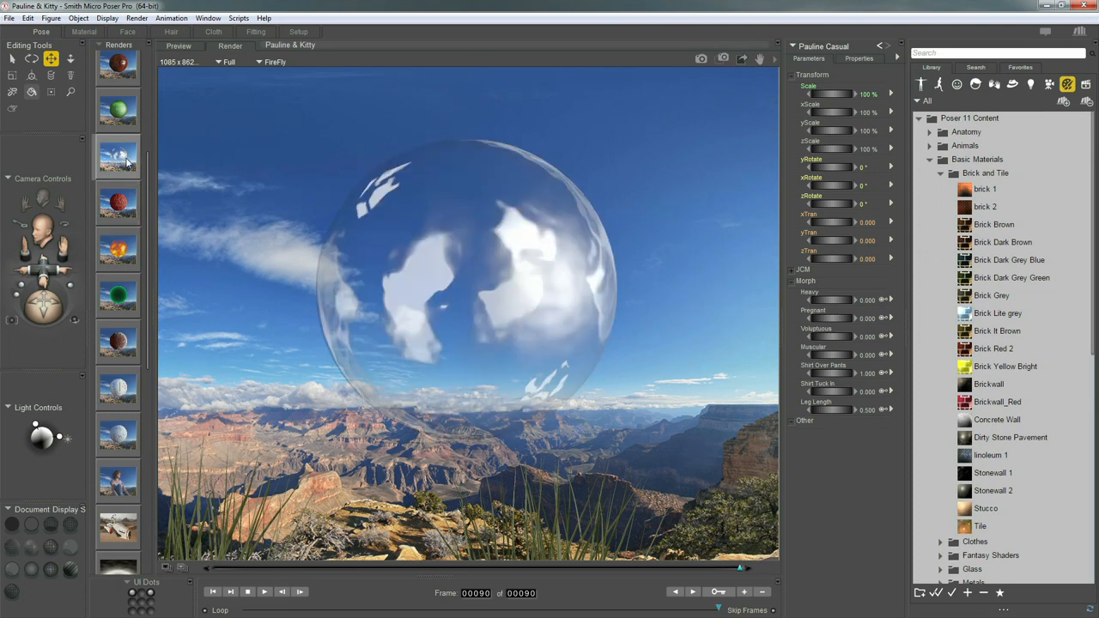
click(120, 124)
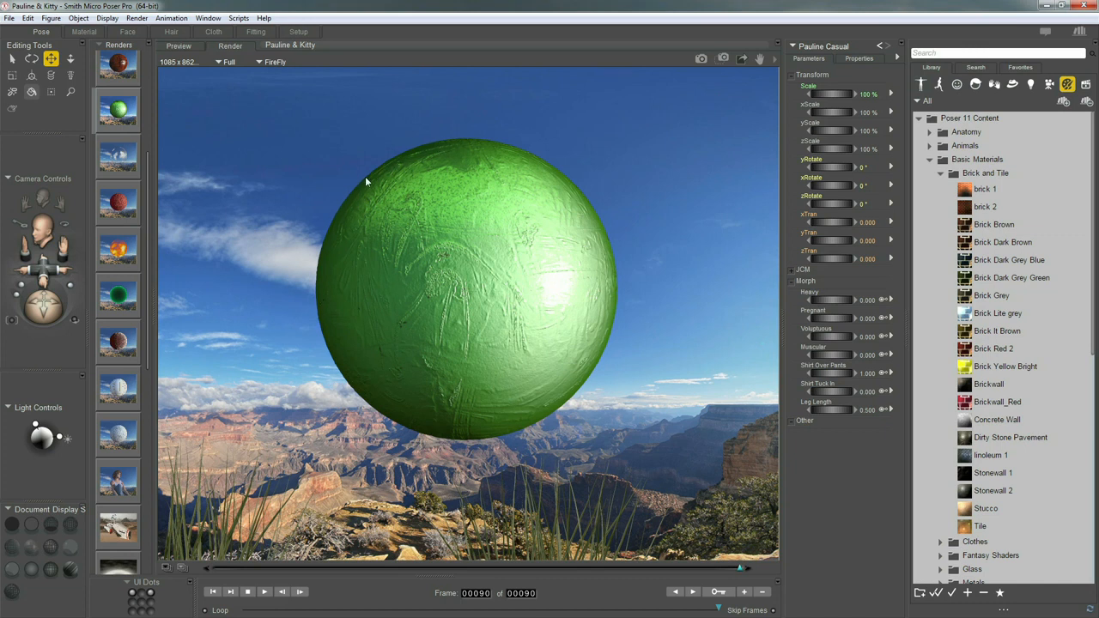
click(118, 72)
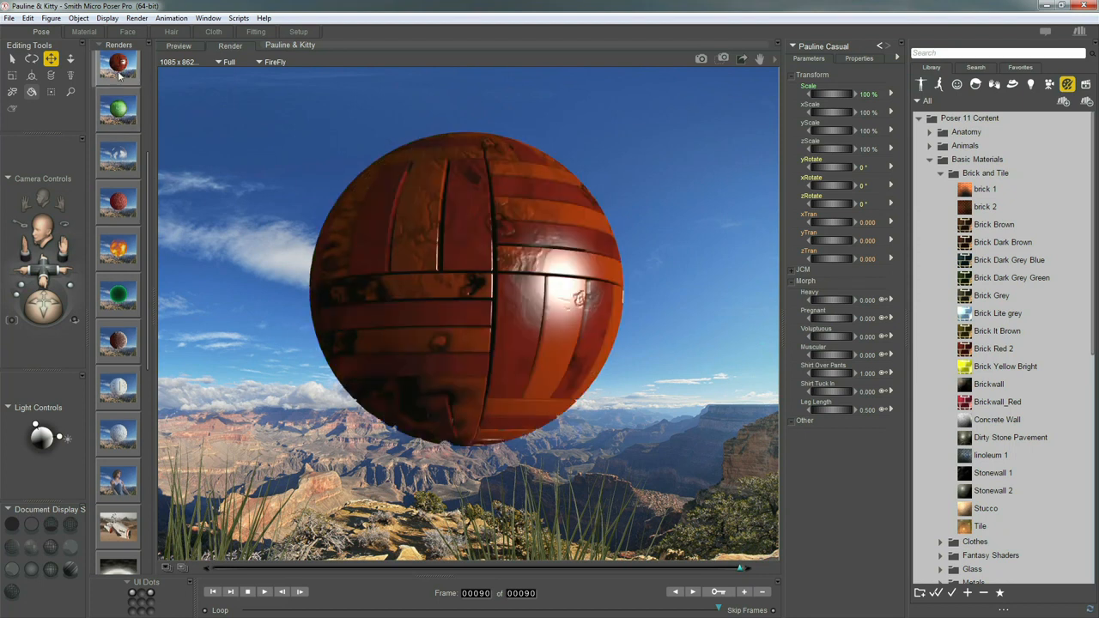
Examine the earlier sphere renders: the misty white, carved stone panel, brown wood grain and reddish parquet materials
scroll(135, 120, up, 3)
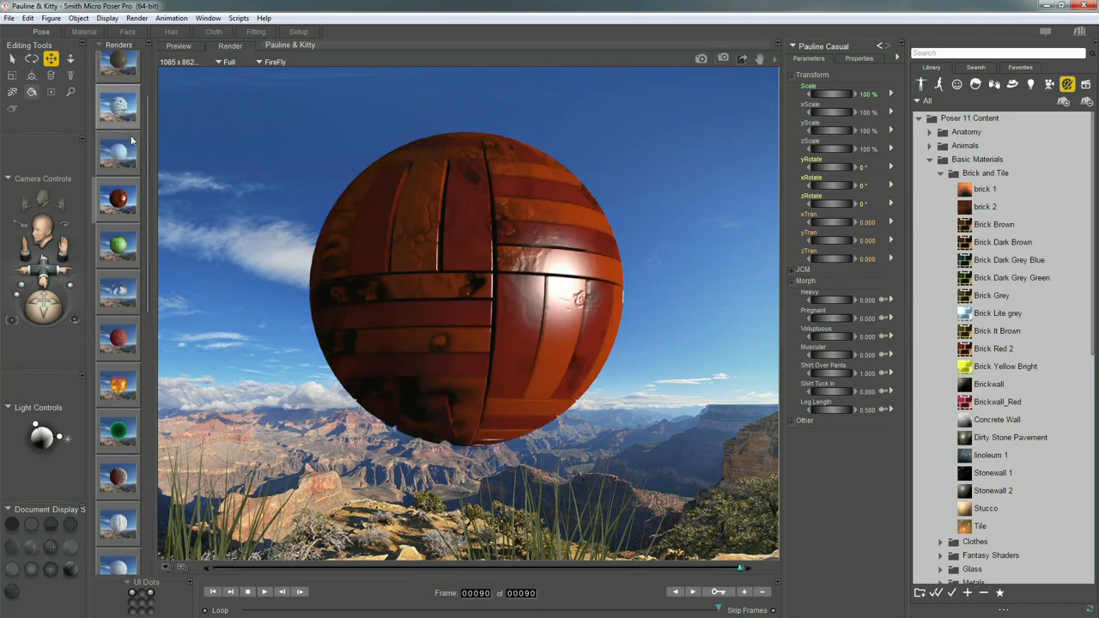
click(124, 154)
scroll(124, 157, up, 1)
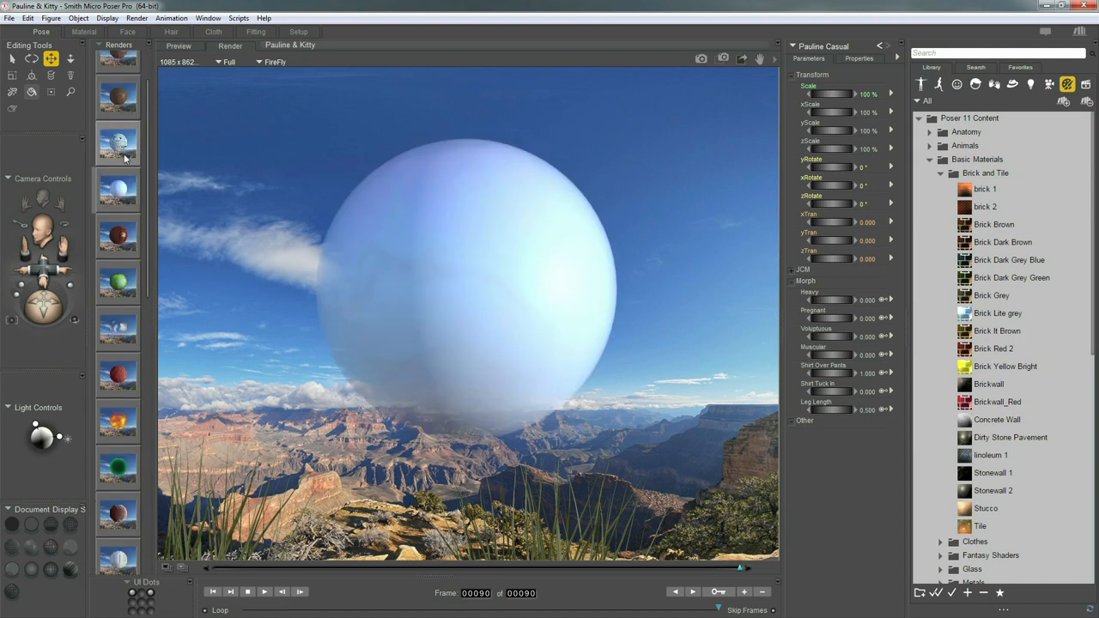
click(121, 152)
scroll(121, 152, up, 1)
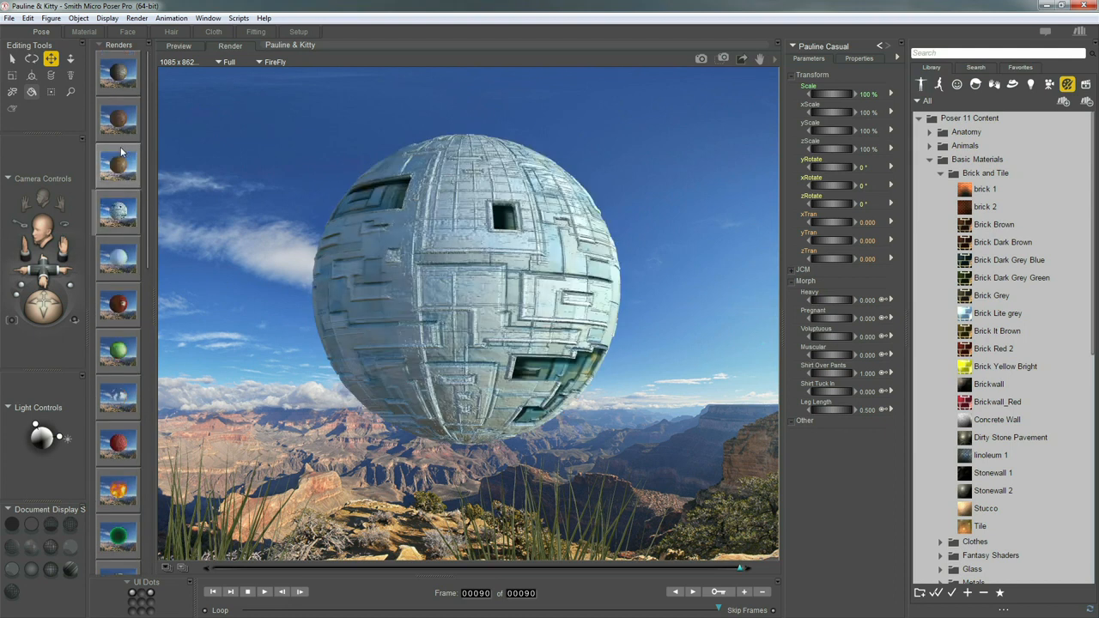
click(121, 170)
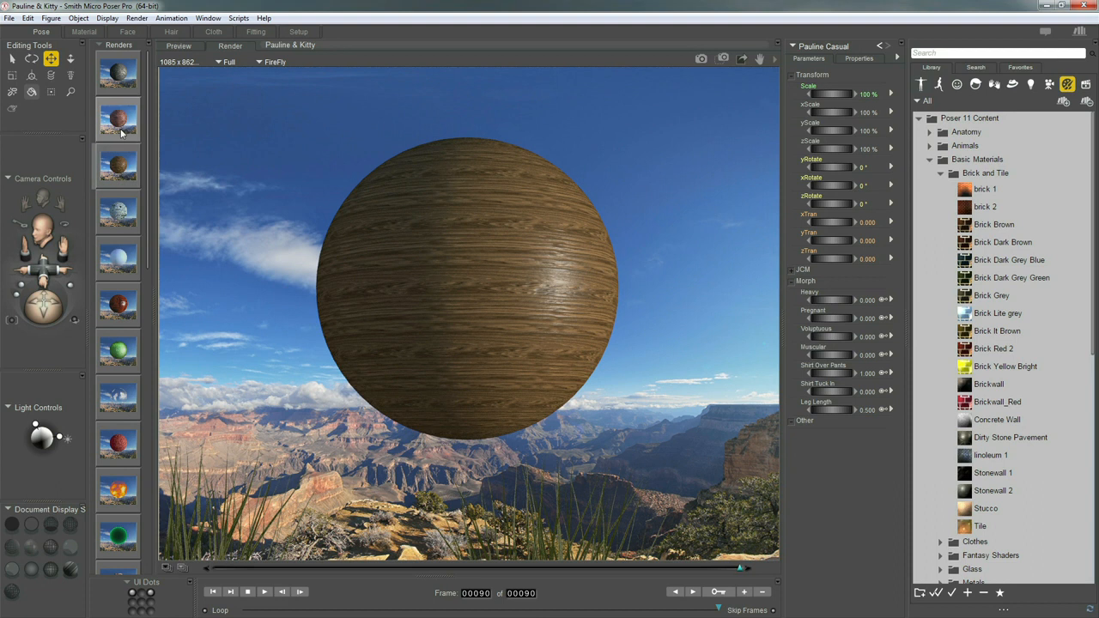
click(121, 131)
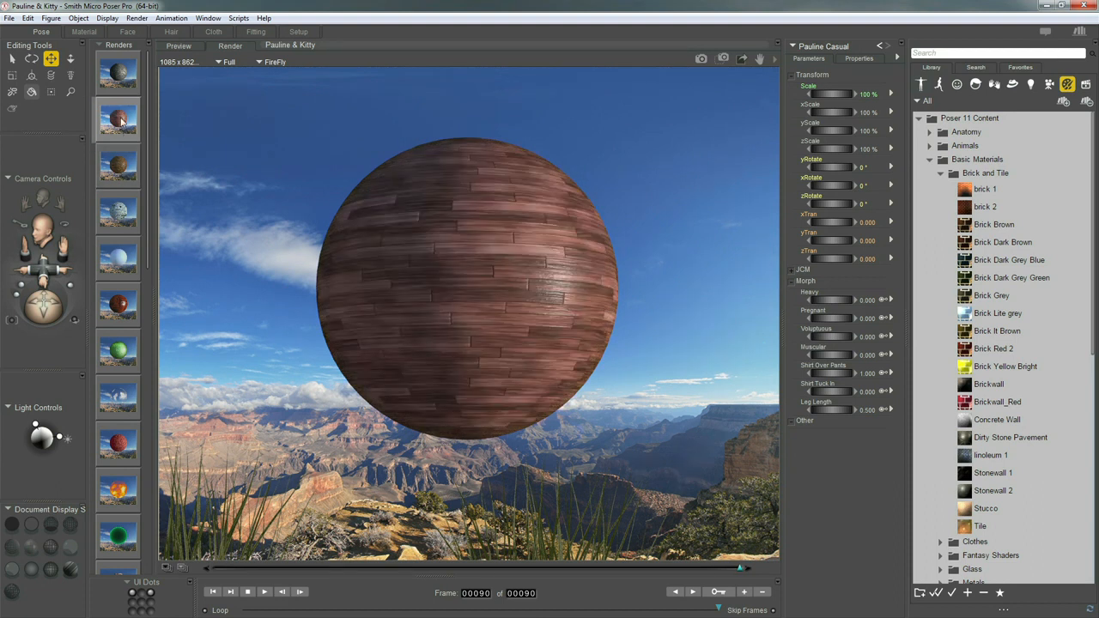
View the dark scratched-stone sphere render, and load the Jedi IBL scene from the Jedi Mission folder of My Poser Projects
click(117, 79)
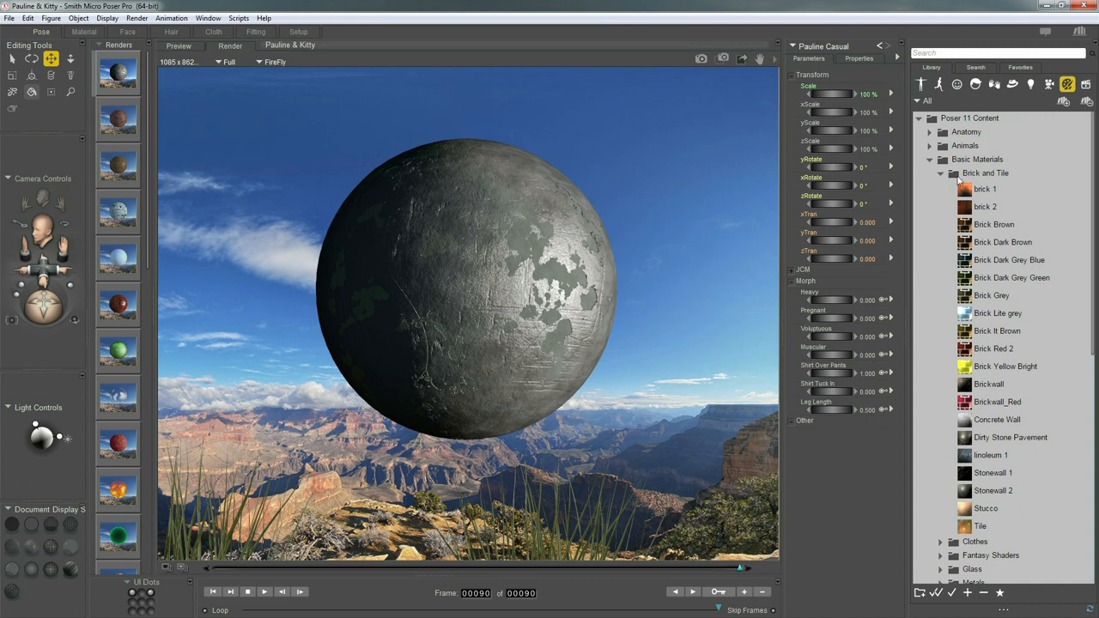
click(1085, 86)
click(1029, 146)
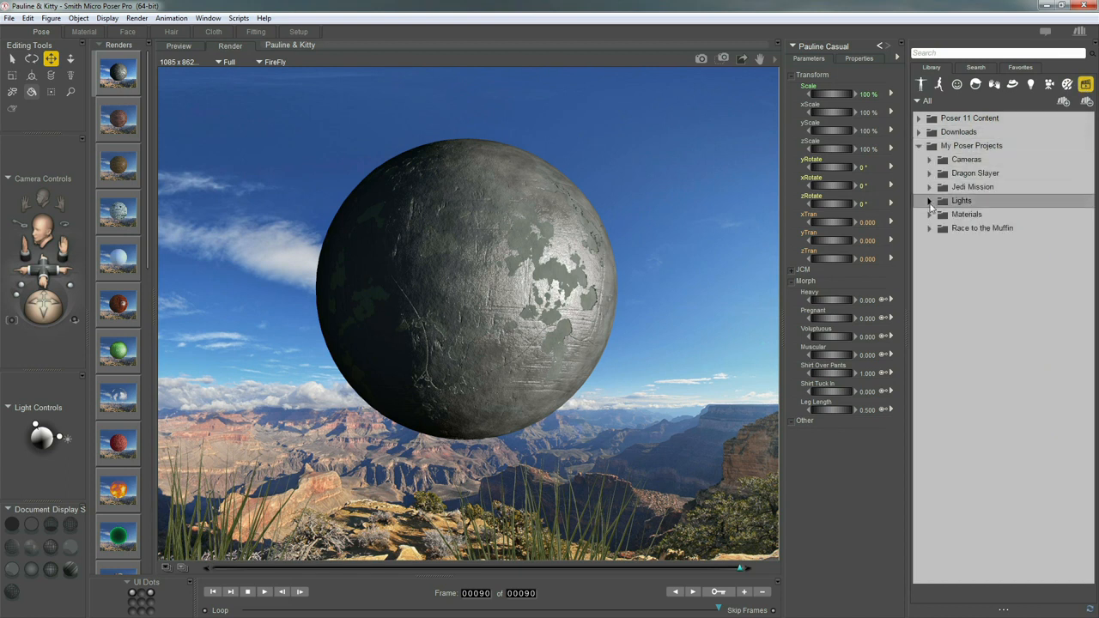
click(969, 188)
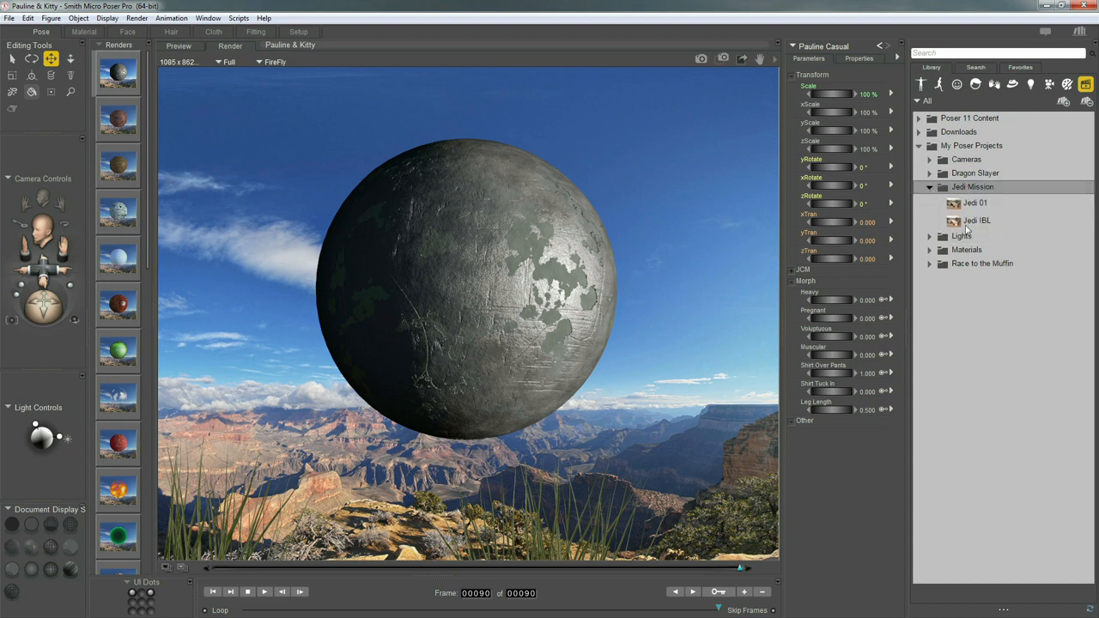
click(968, 221)
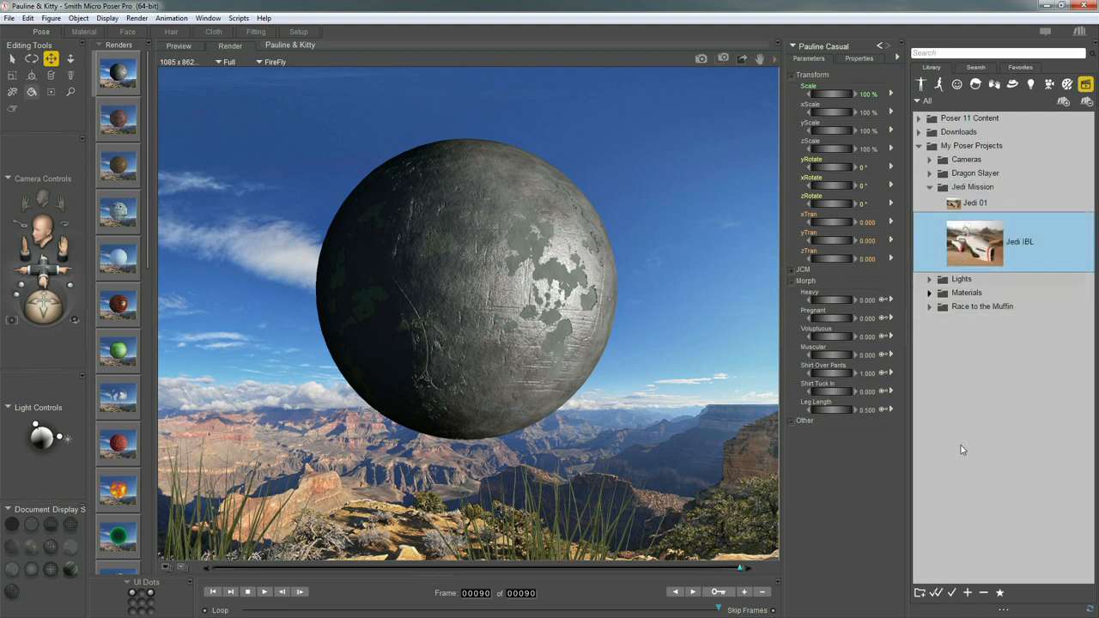
click(951, 594)
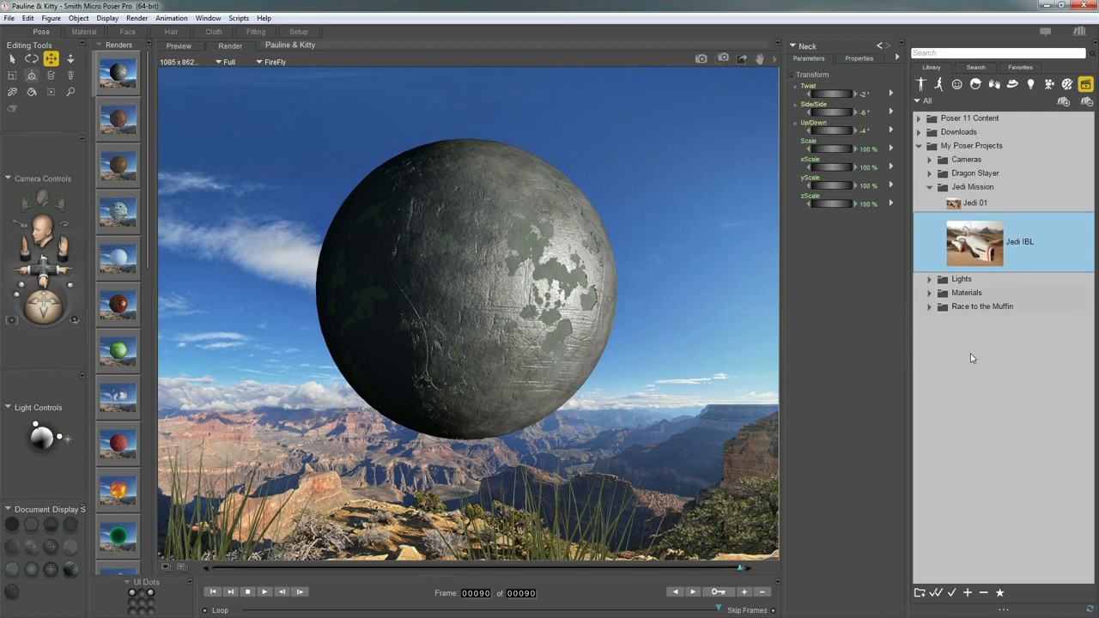
click(952, 594)
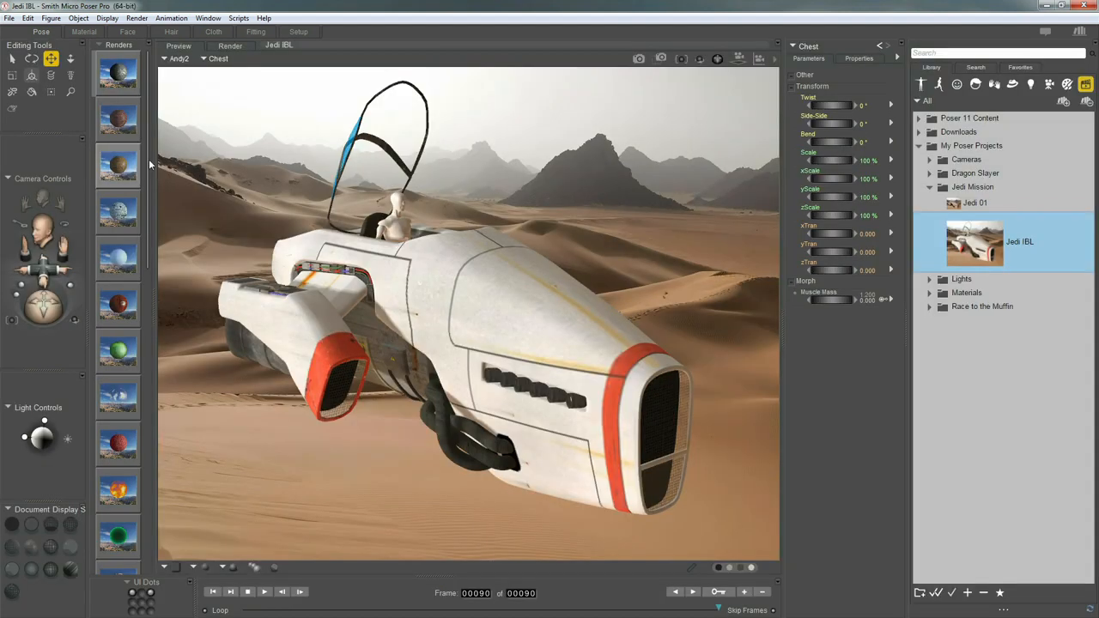
Examine the stored SuperFly render of the white ship in the desert and return to the live preview
drag(146, 160, 145, 319)
click(118, 398)
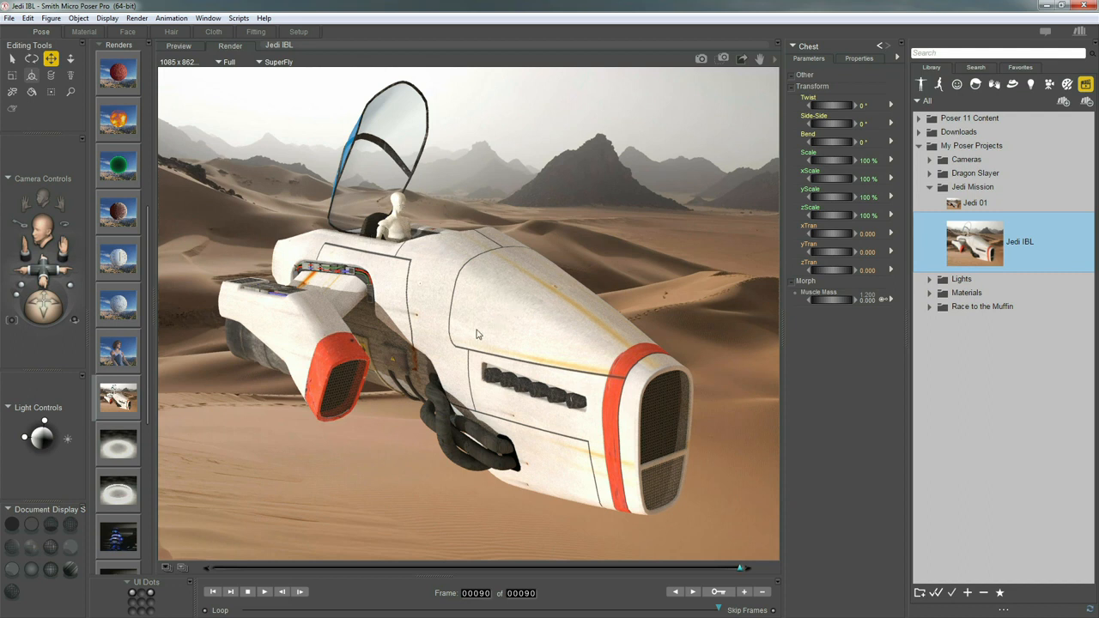
click(180, 45)
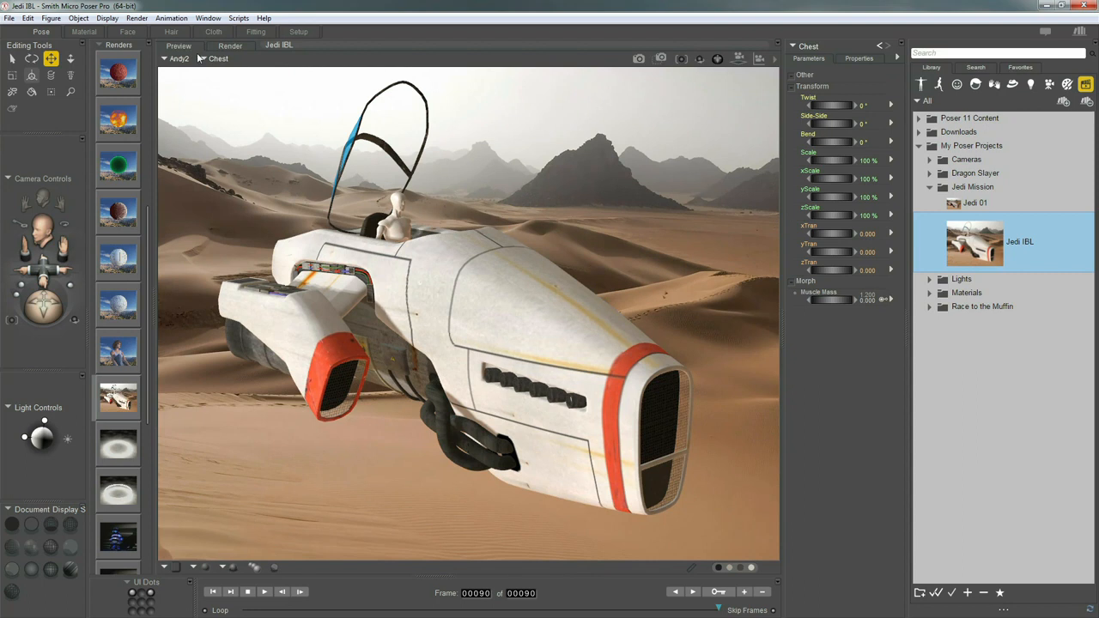
In the Material room, select the ship's Hull material and set its Specular_Color to white
click(85, 32)
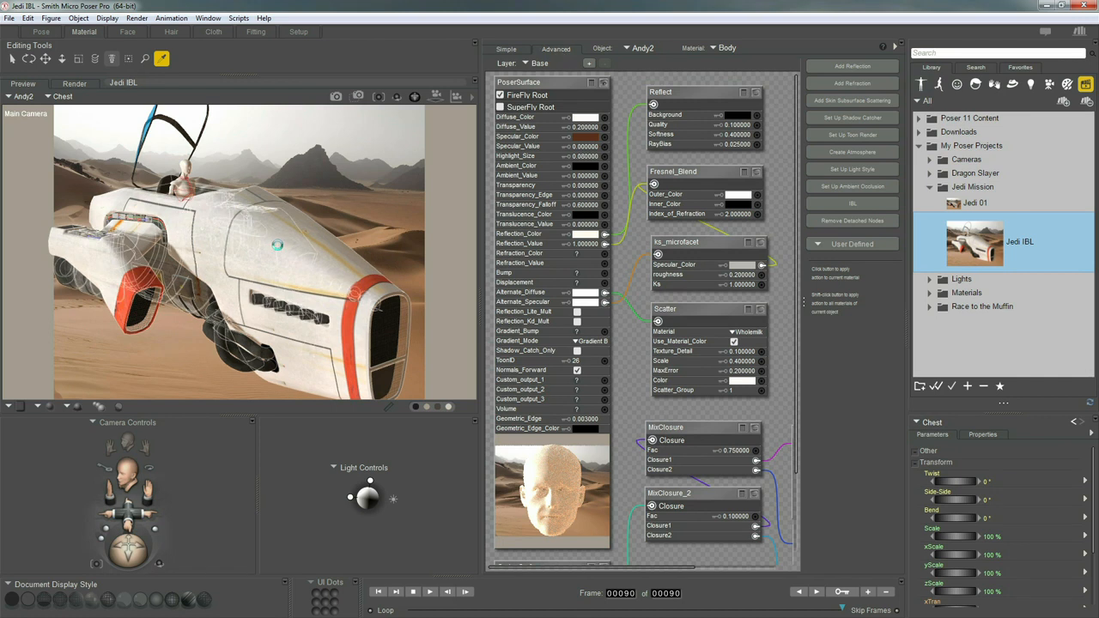
click(280, 243)
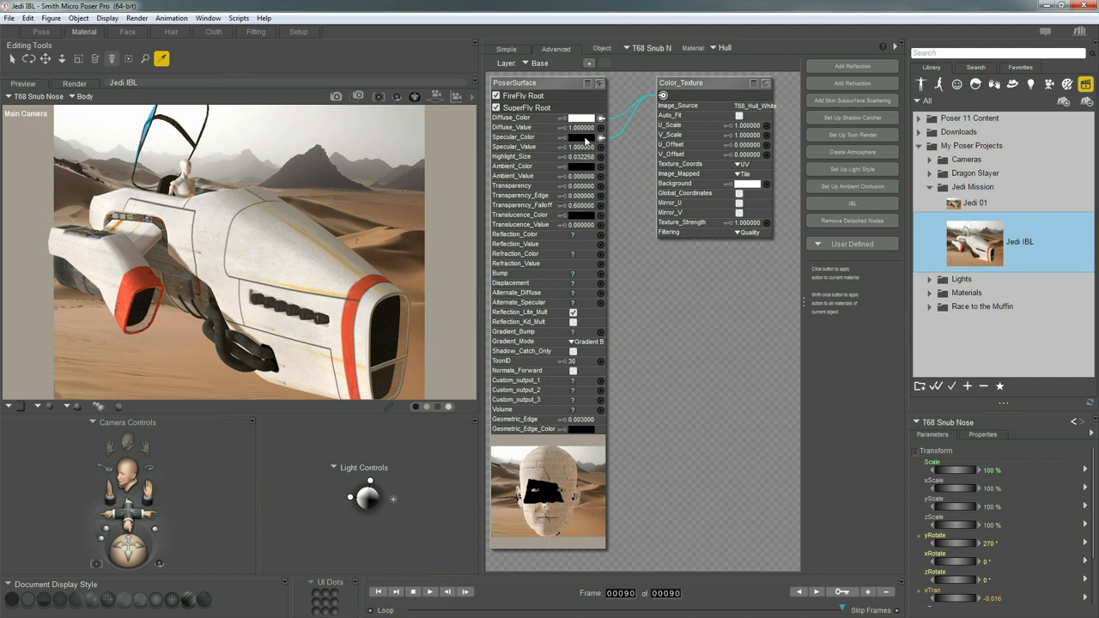
click(587, 139)
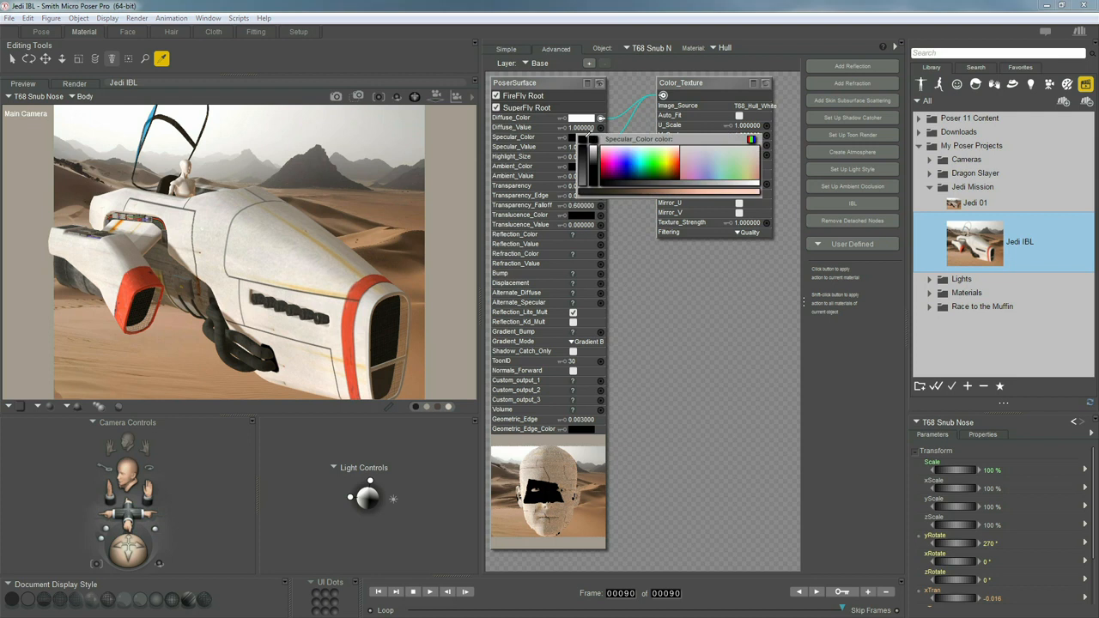
click(585, 116)
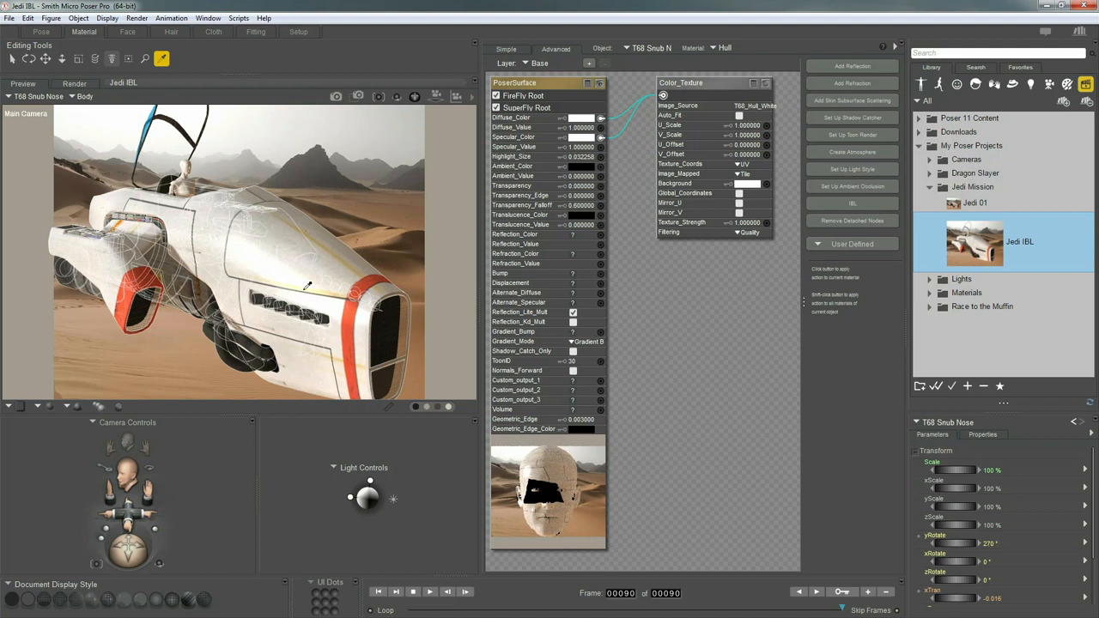
Set the Hull material's Specular_Value to 0.7 and its Highlight_Size to 0.1
click(581, 147)
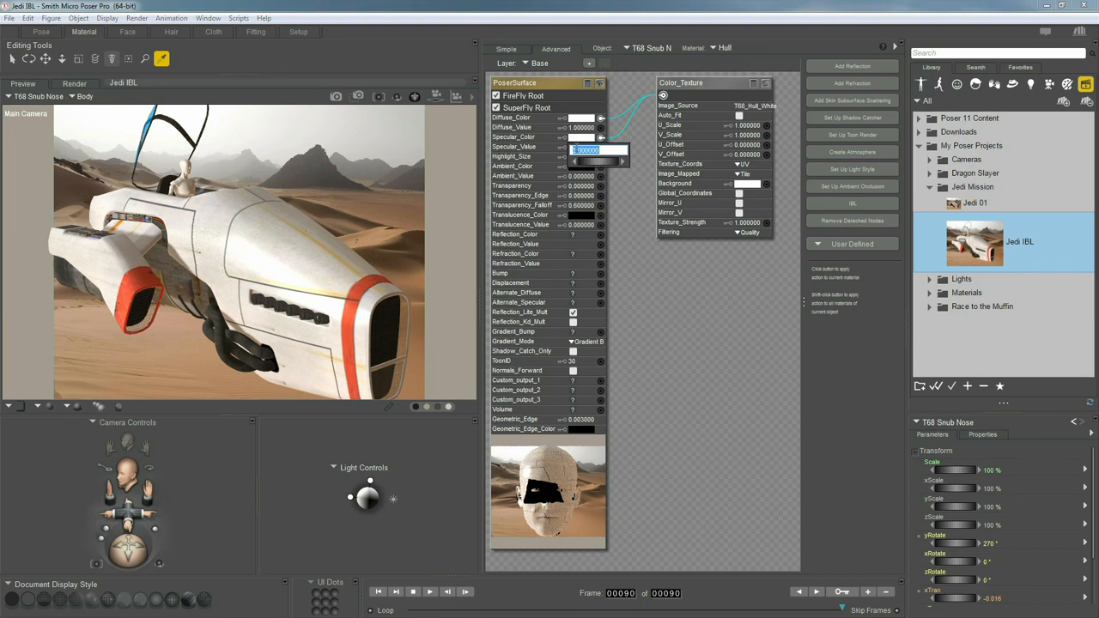
text(0.7)
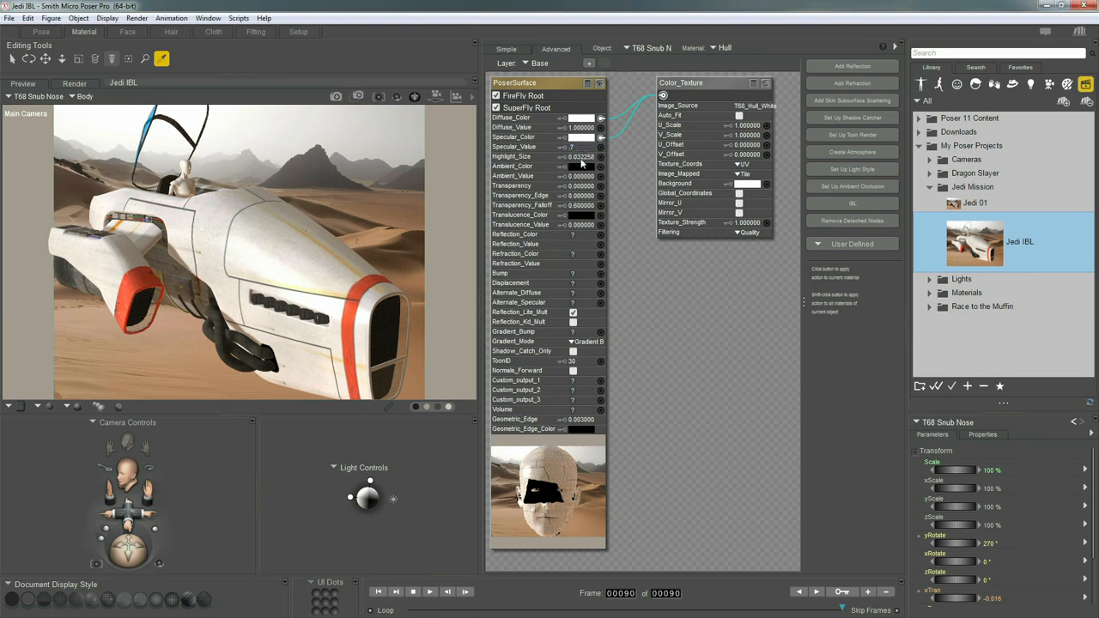
click(577, 159)
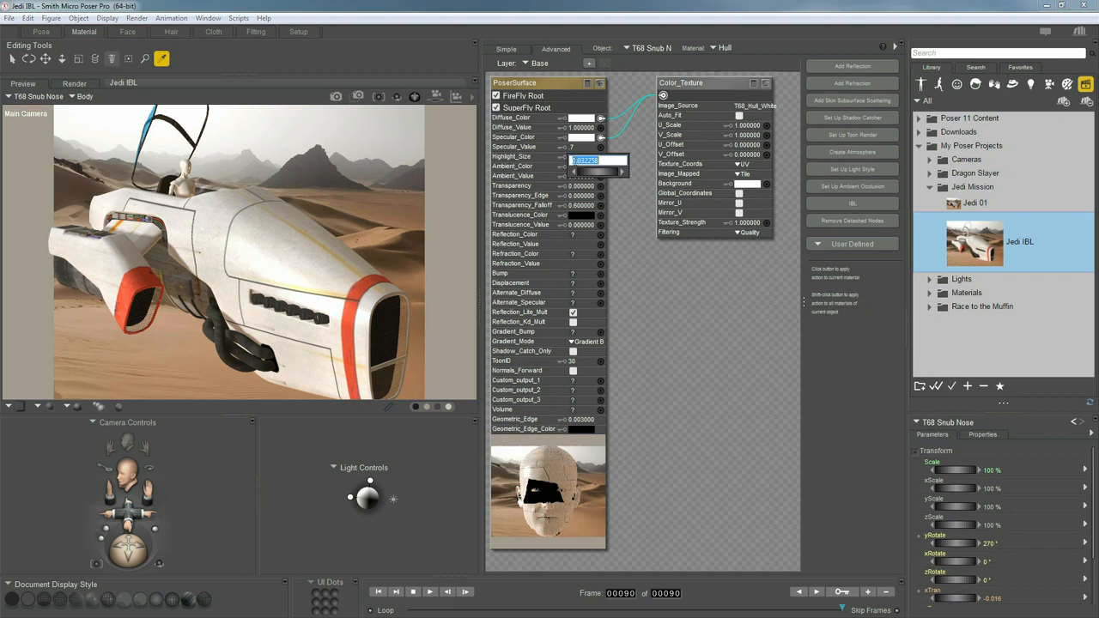
text(.1)
key(Return)
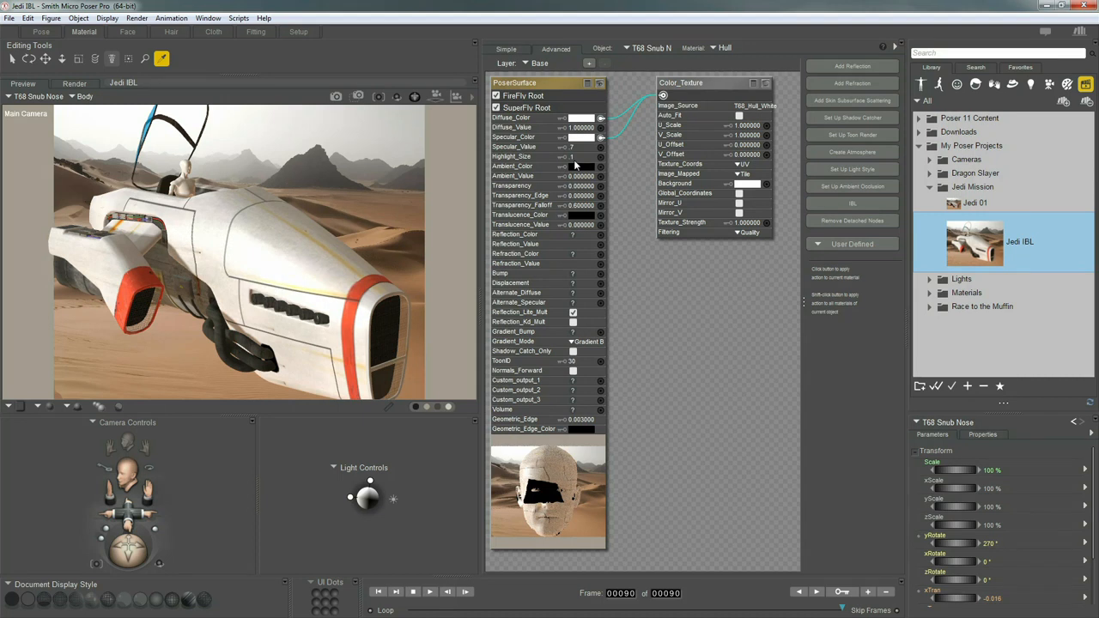
Select the Right_Engin material and set its Specular_Color to white and its Highlight_Size to 0.1
click(112, 259)
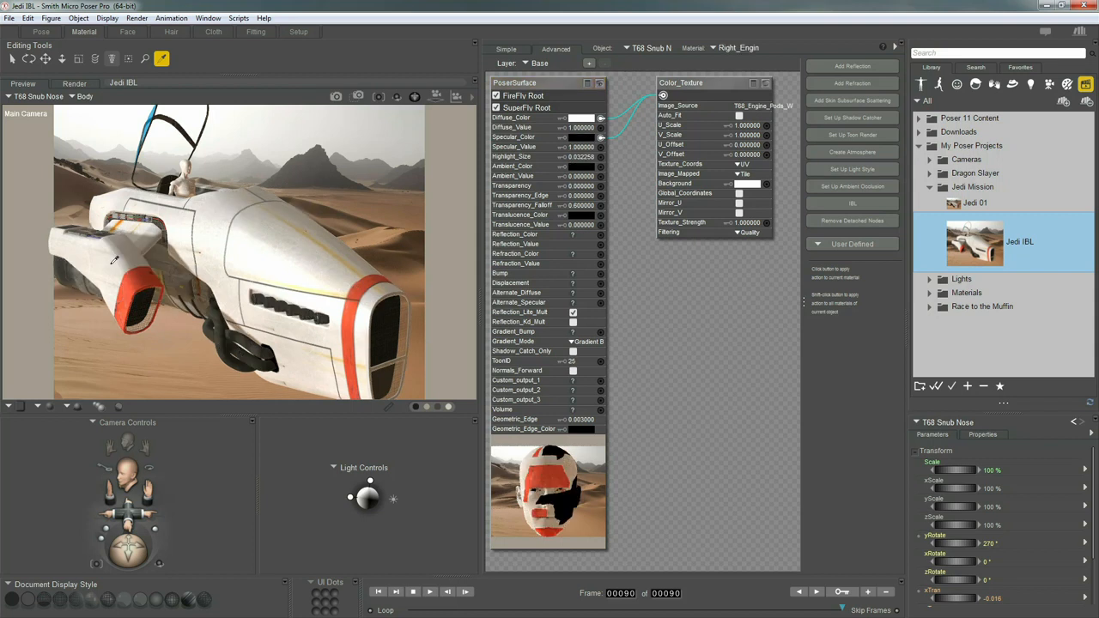
click(584, 137)
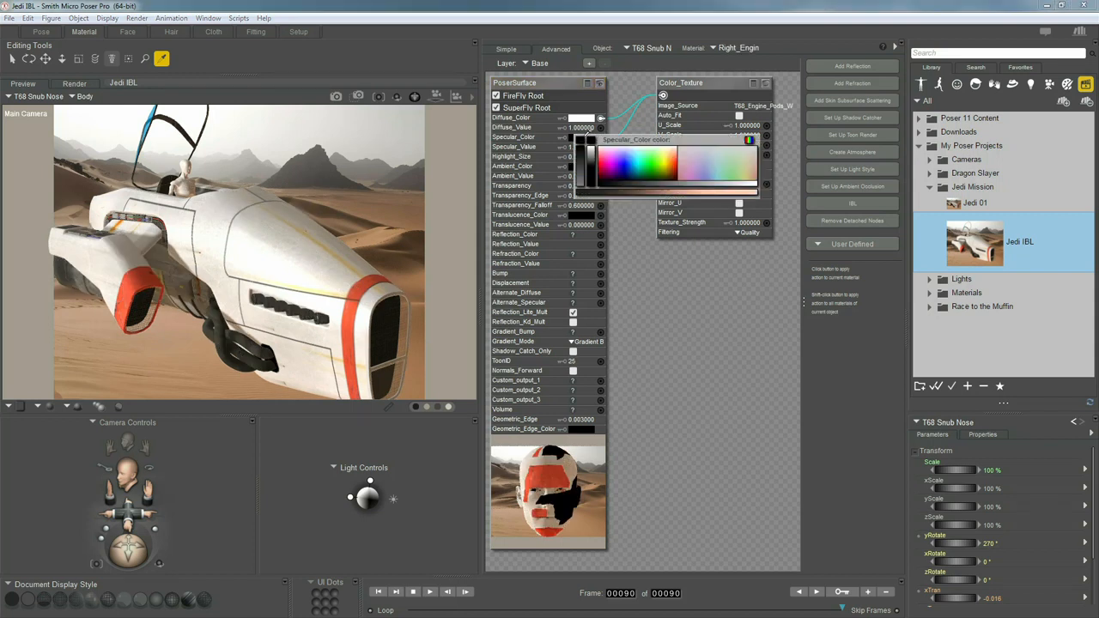
click(584, 117)
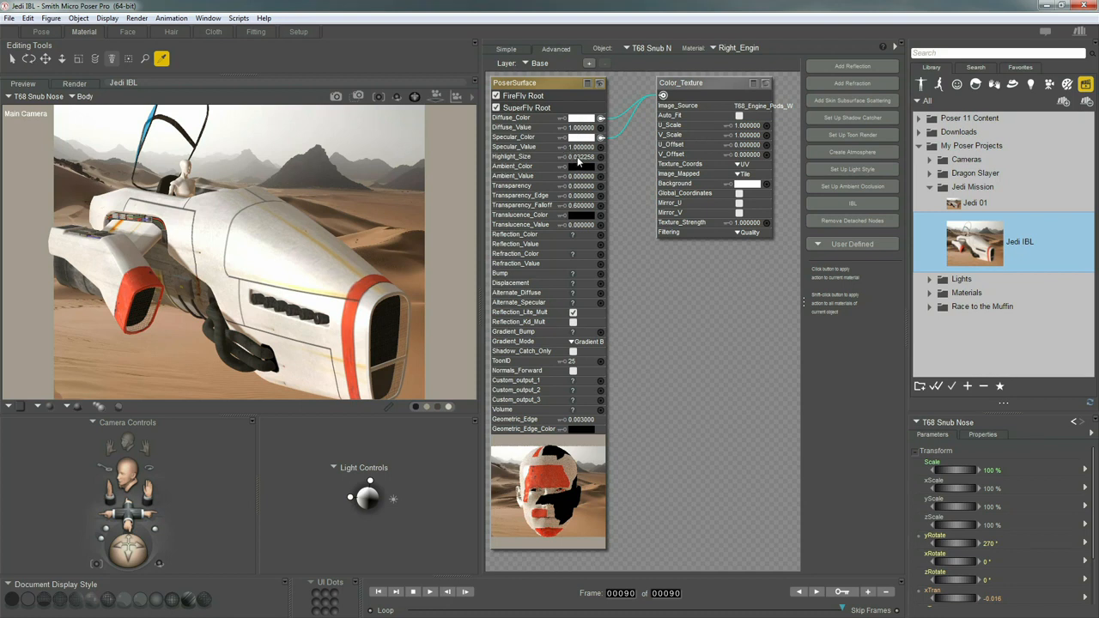
click(580, 159)
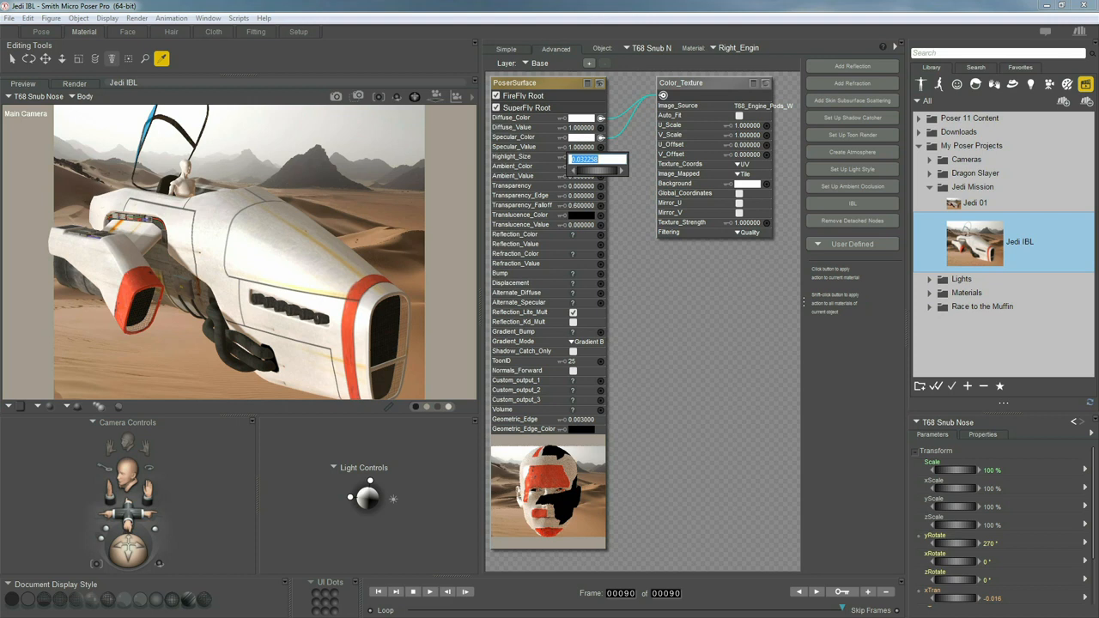
text(.1)
key(Return)
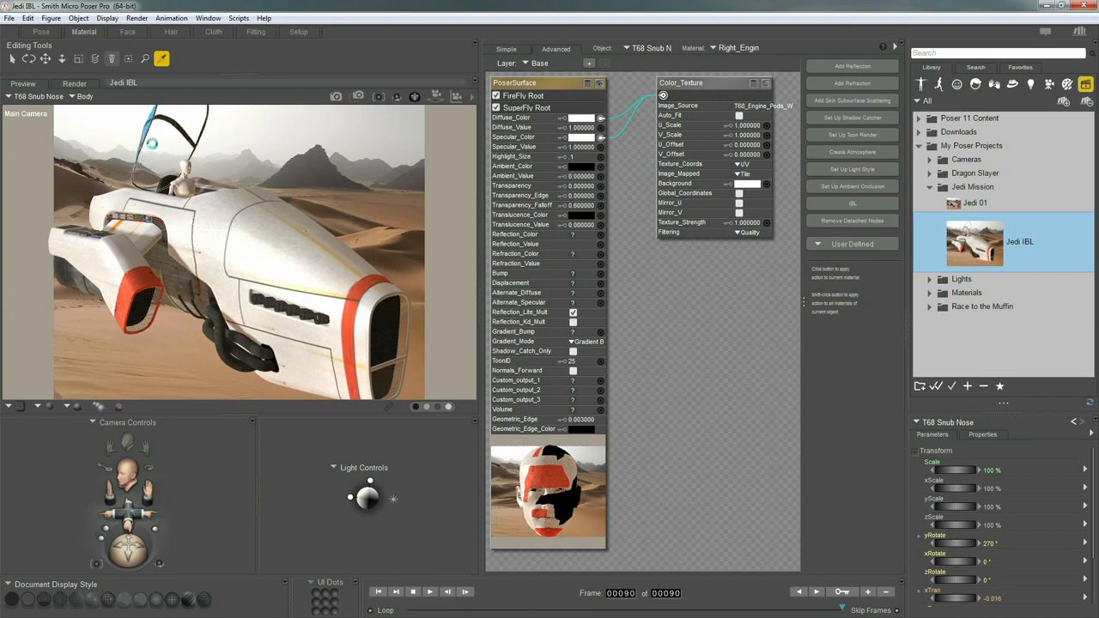
Select the ship's Glass material and set both its Diffuse_Color and Specular_Color to a very pale blue-white
click(157, 139)
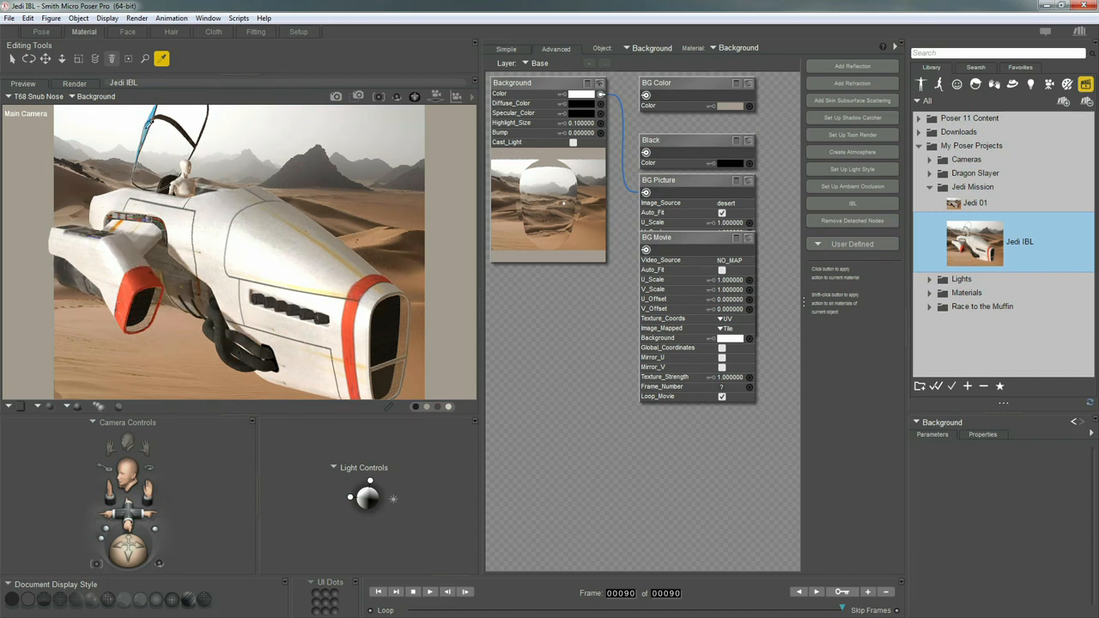
click(147, 127)
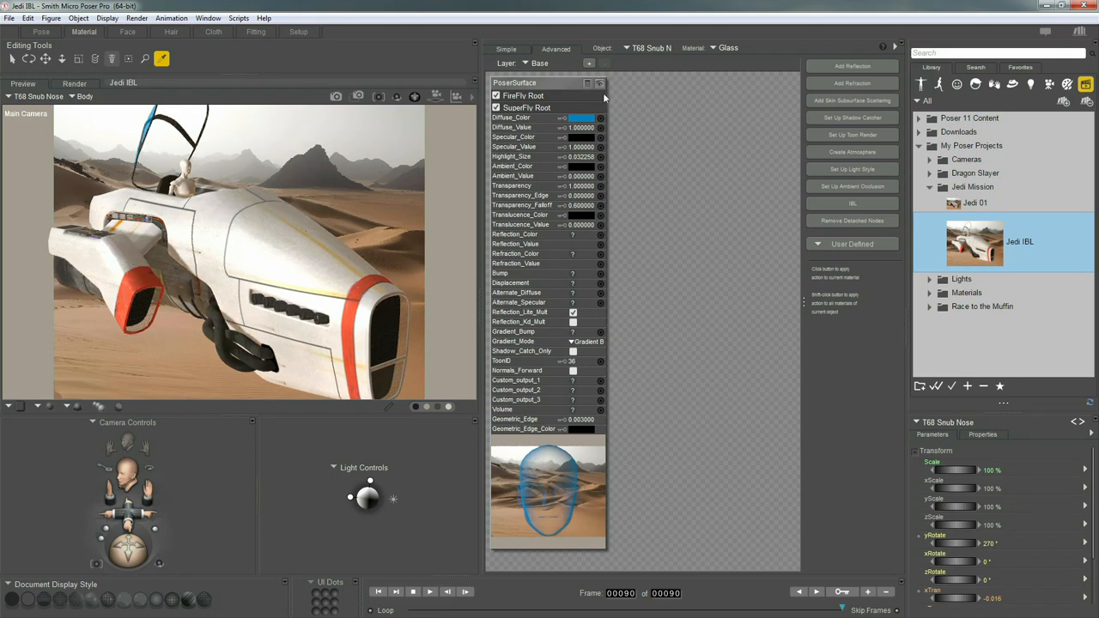
click(727, 47)
click(682, 70)
click(581, 119)
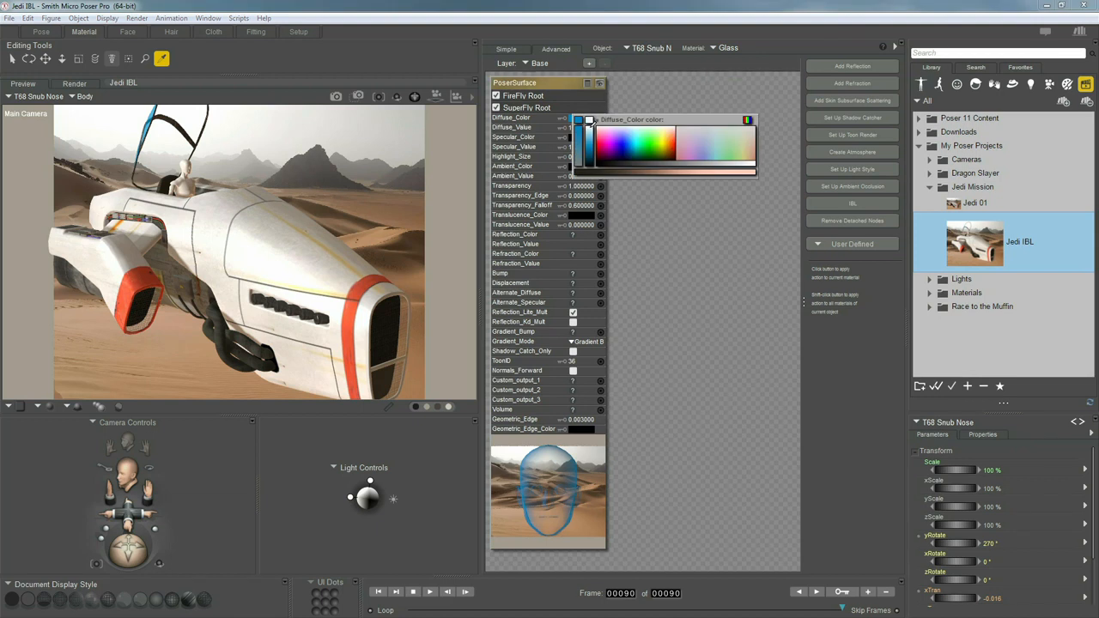
click(589, 120)
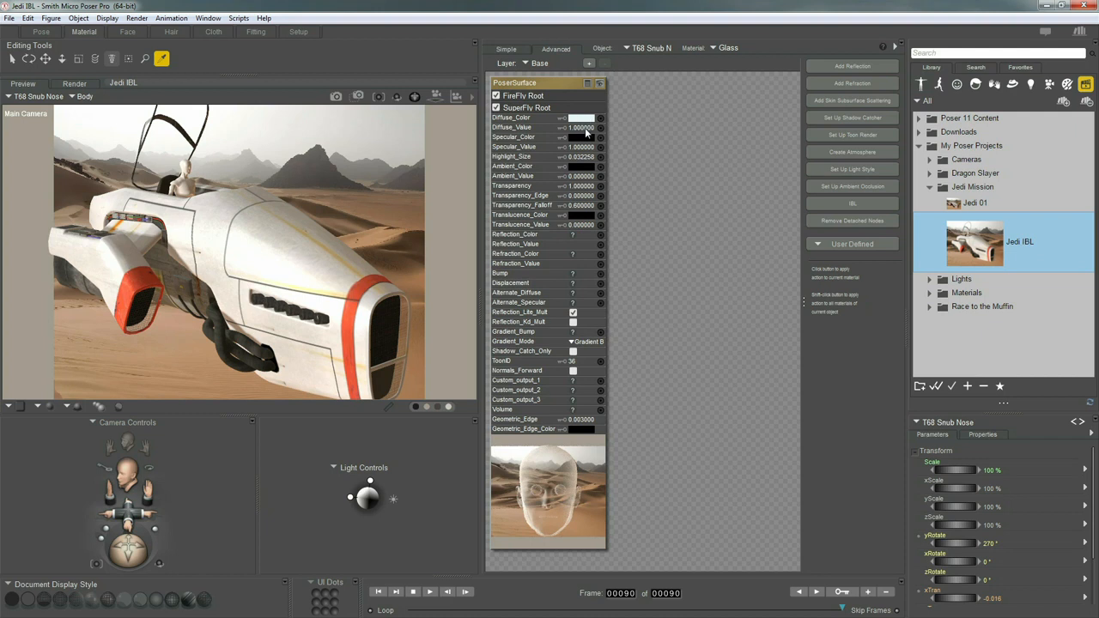
click(588, 137)
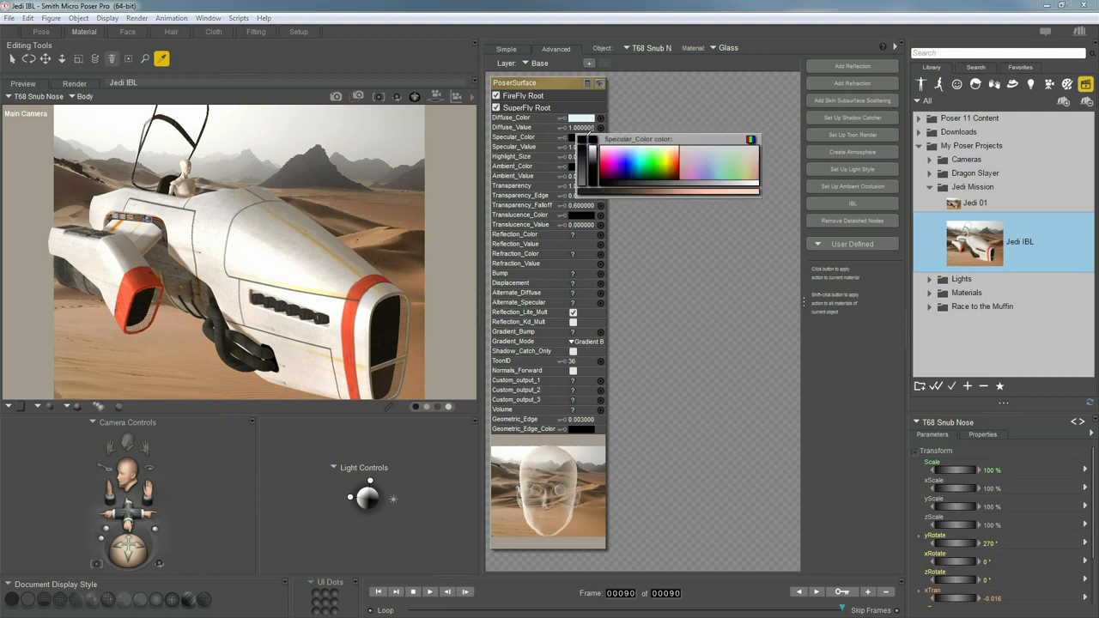
click(586, 117)
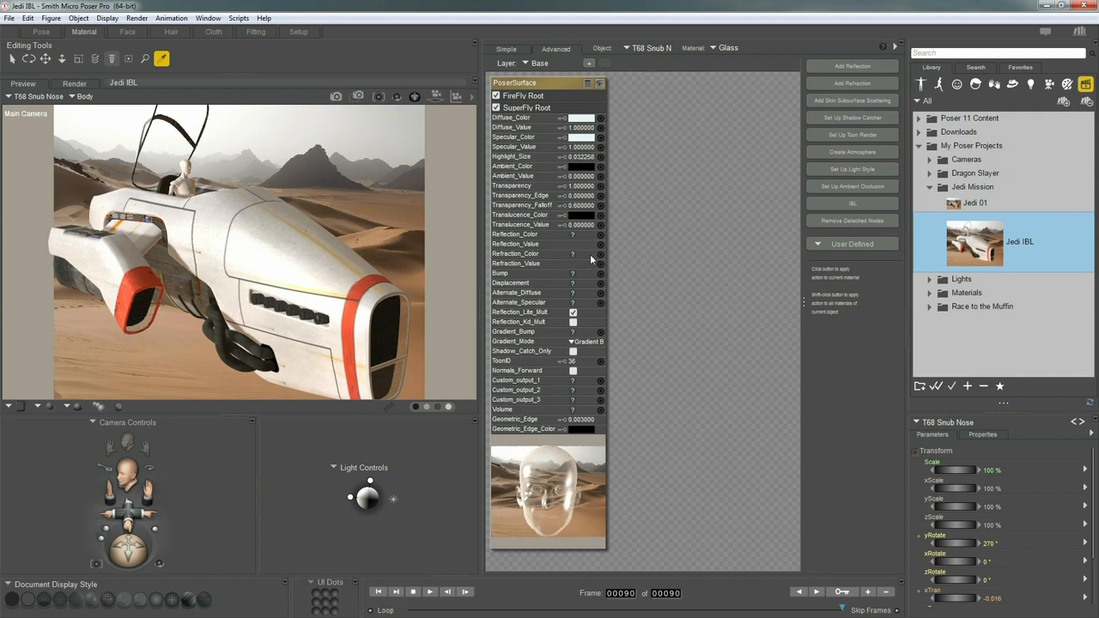
Add a reflection to the Glass material, move the BG Picture node off the Reflect node, and set Reflection_Value to 0.3
click(832, 65)
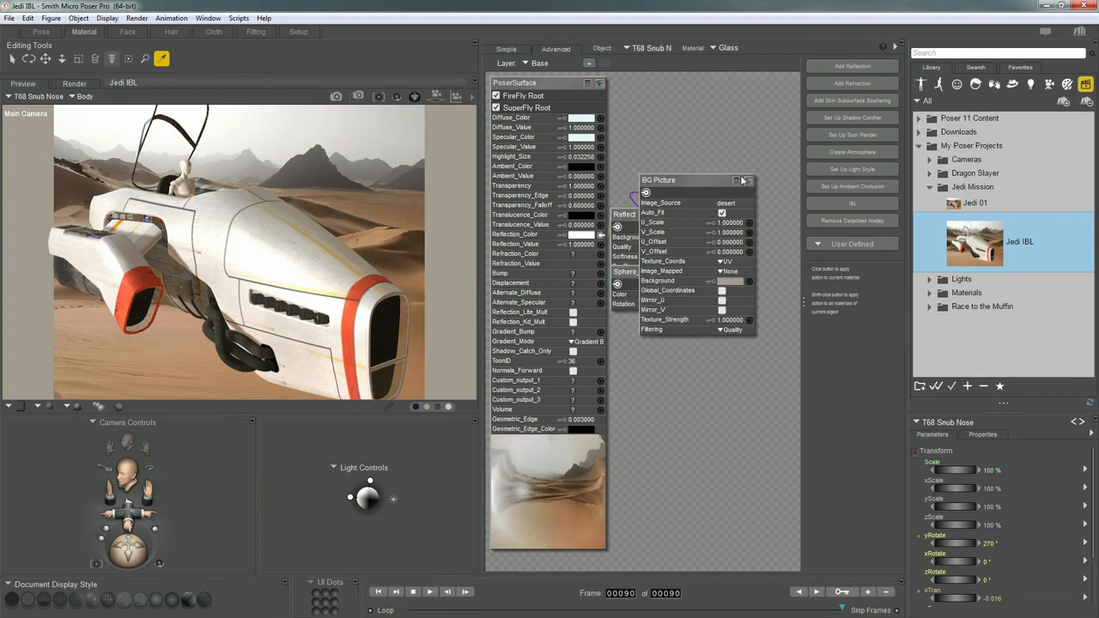
drag(672, 181, 712, 256)
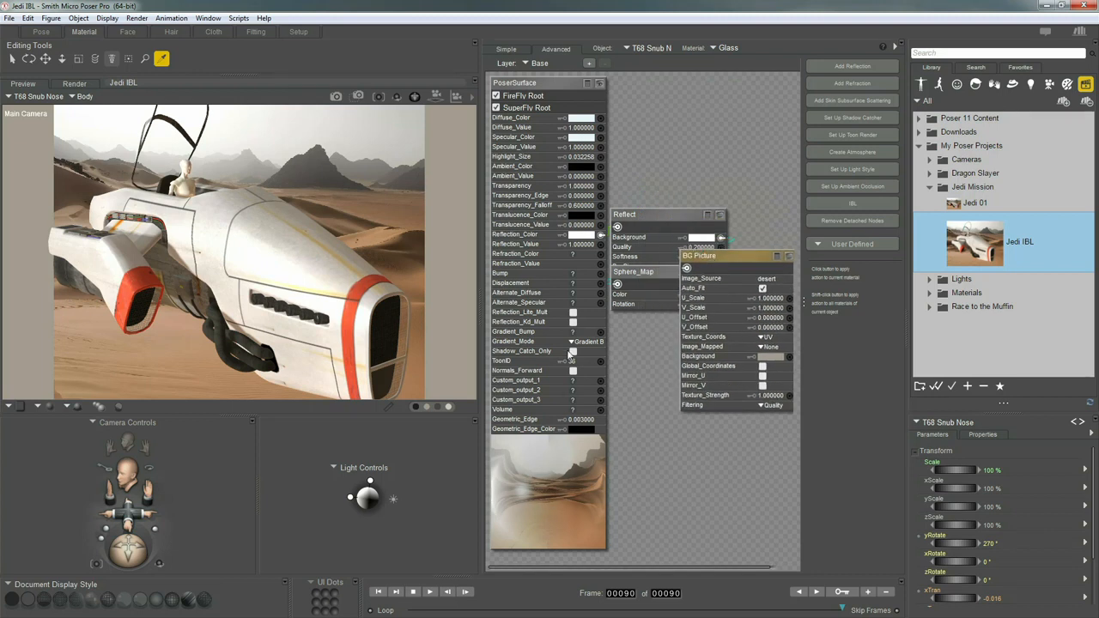
click(582, 246)
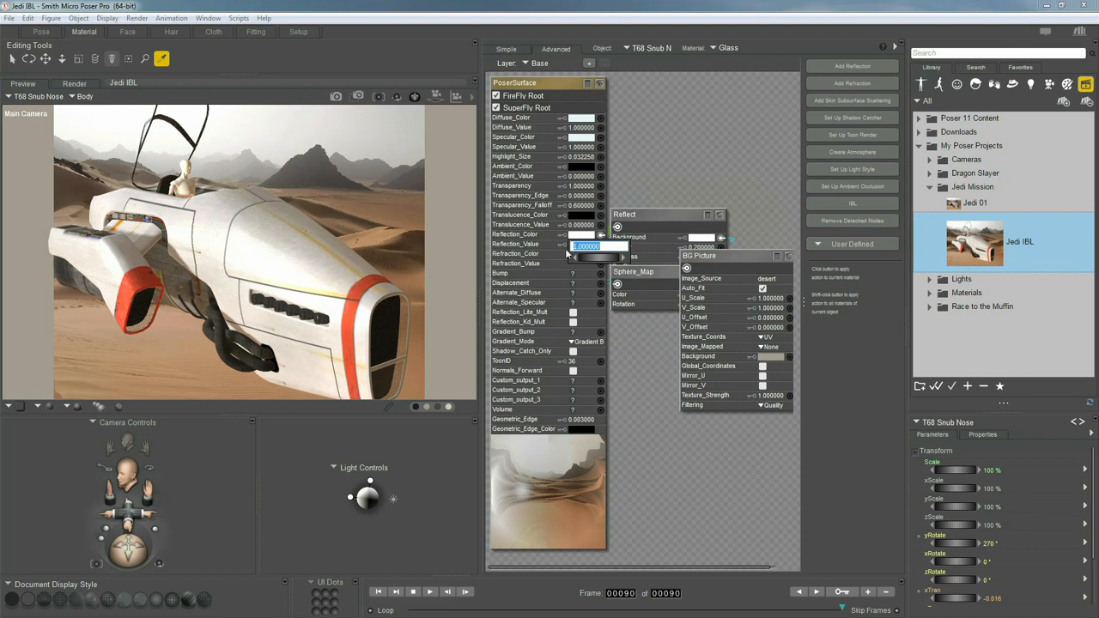
text(3)
key(Return)
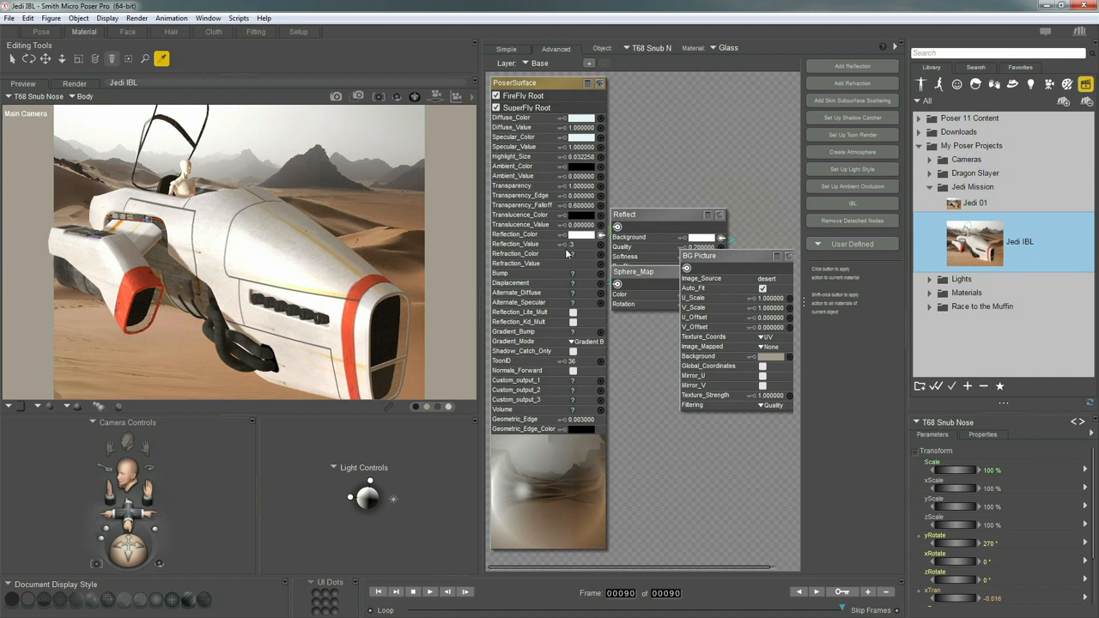
Select the ship's Exhaust_Pipes material and open the Metals folder of Basic Materials in the materials library
click(233, 351)
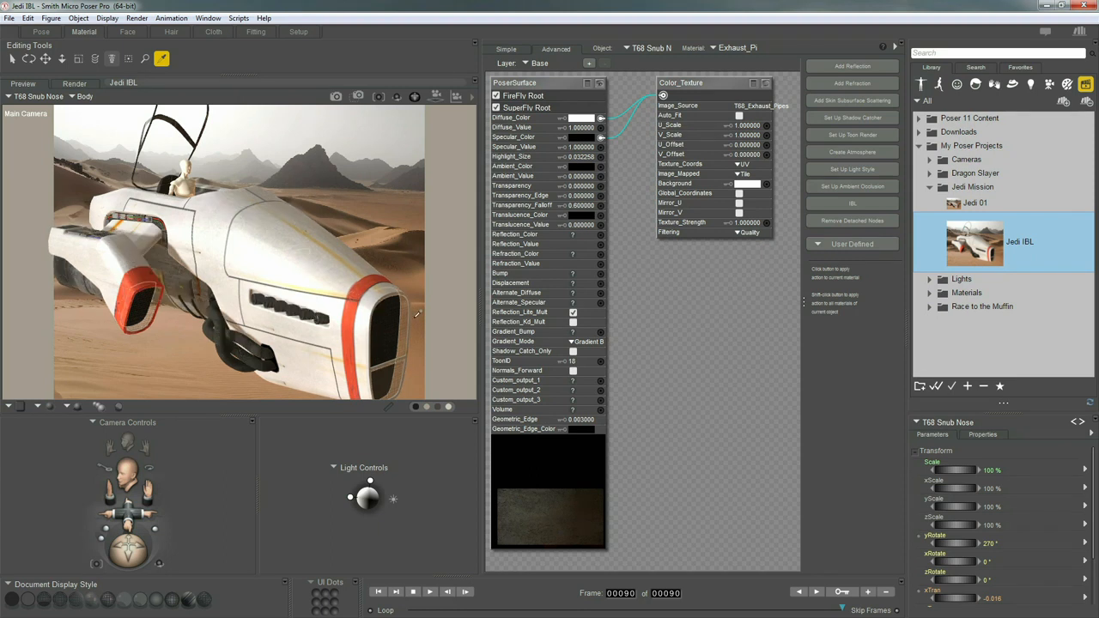
click(1067, 83)
click(1000, 191)
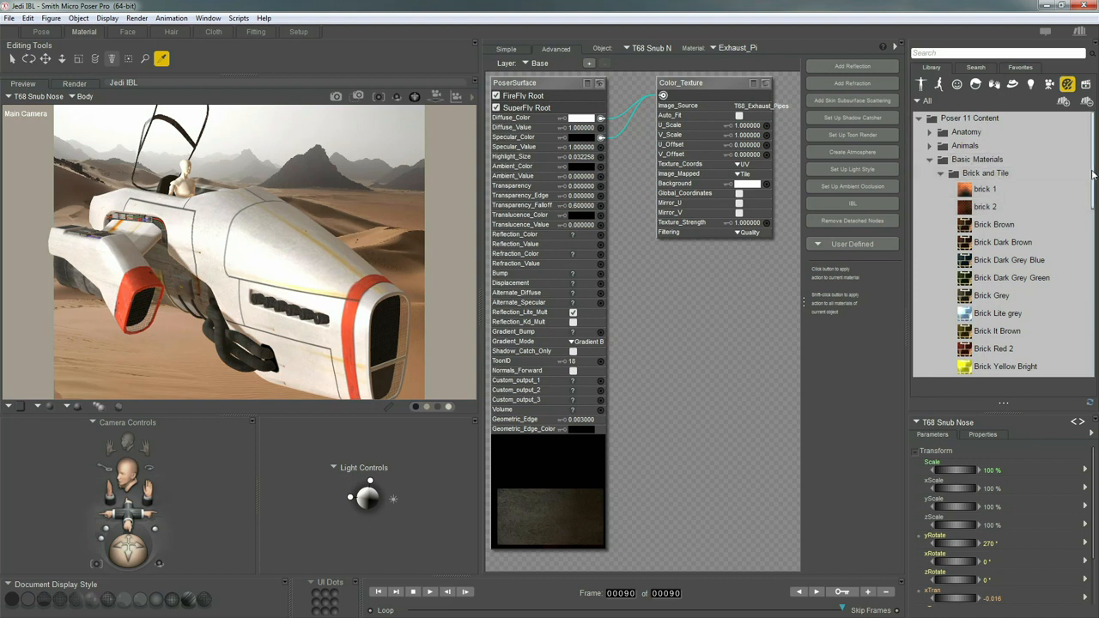
drag(1094, 172, 1064, 163)
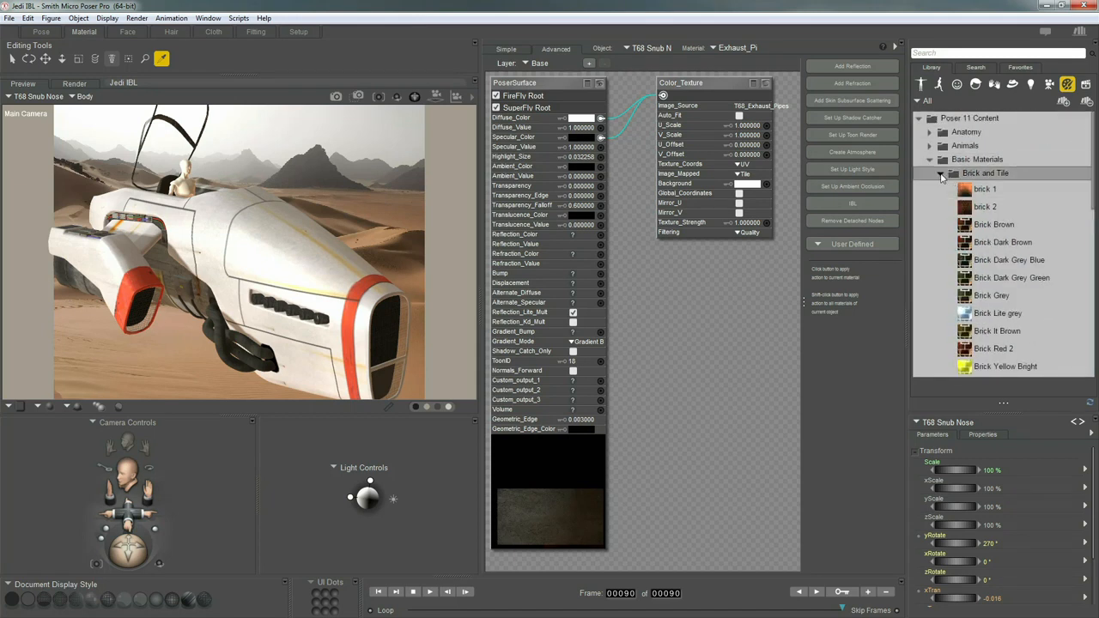
click(940, 173)
click(940, 228)
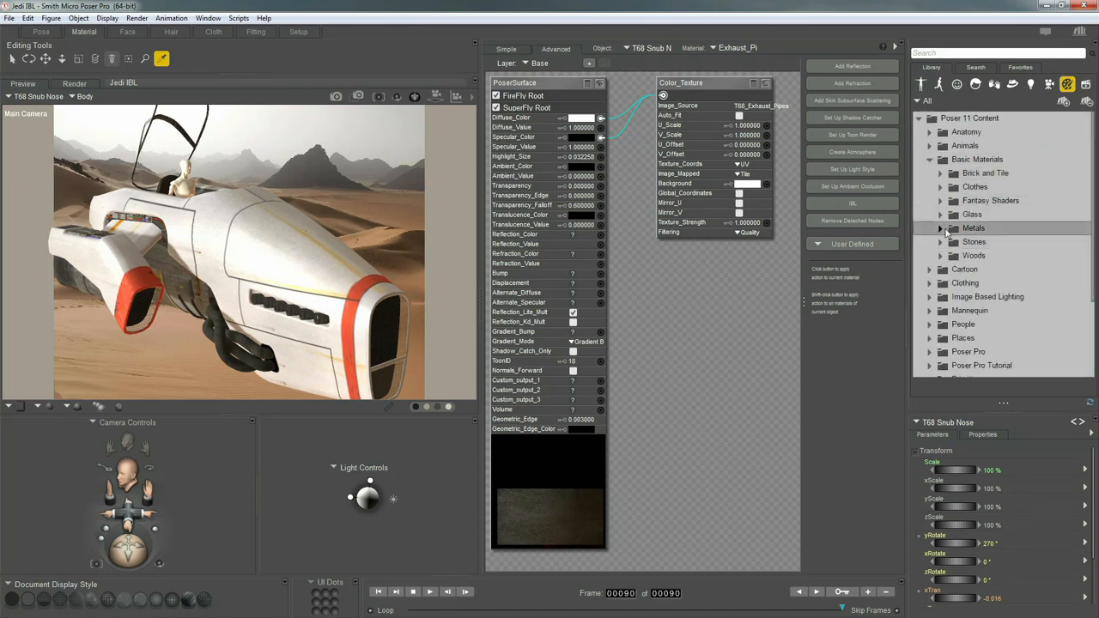
click(941, 228)
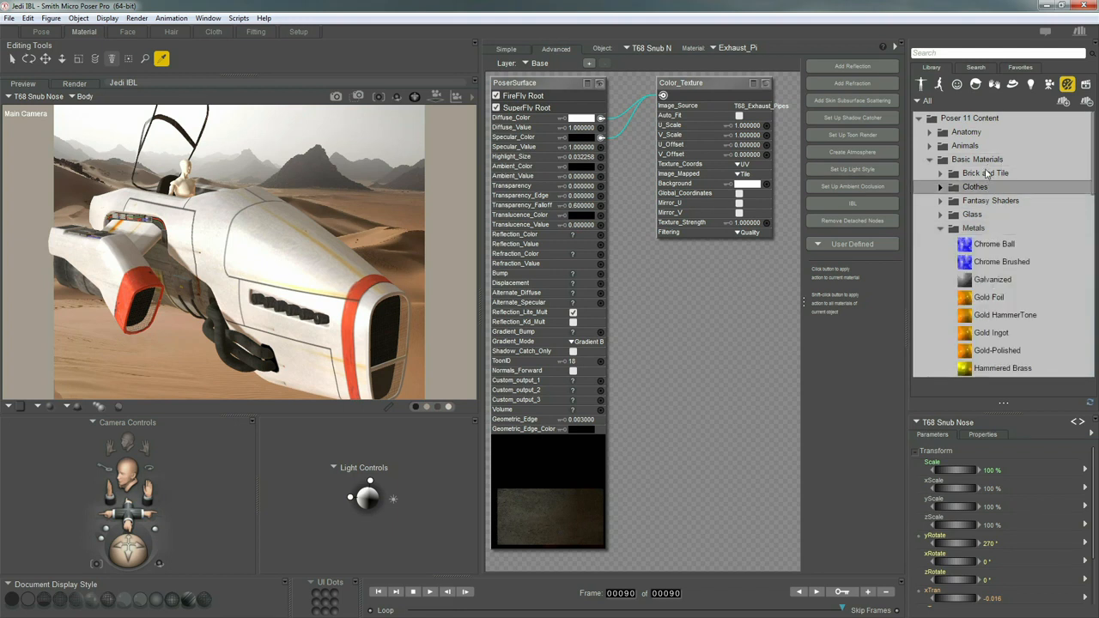
Apply the Hammered Steel preset from the Metals folder to the Exhaust_Pipes material
scroll(992, 260, down, 3)
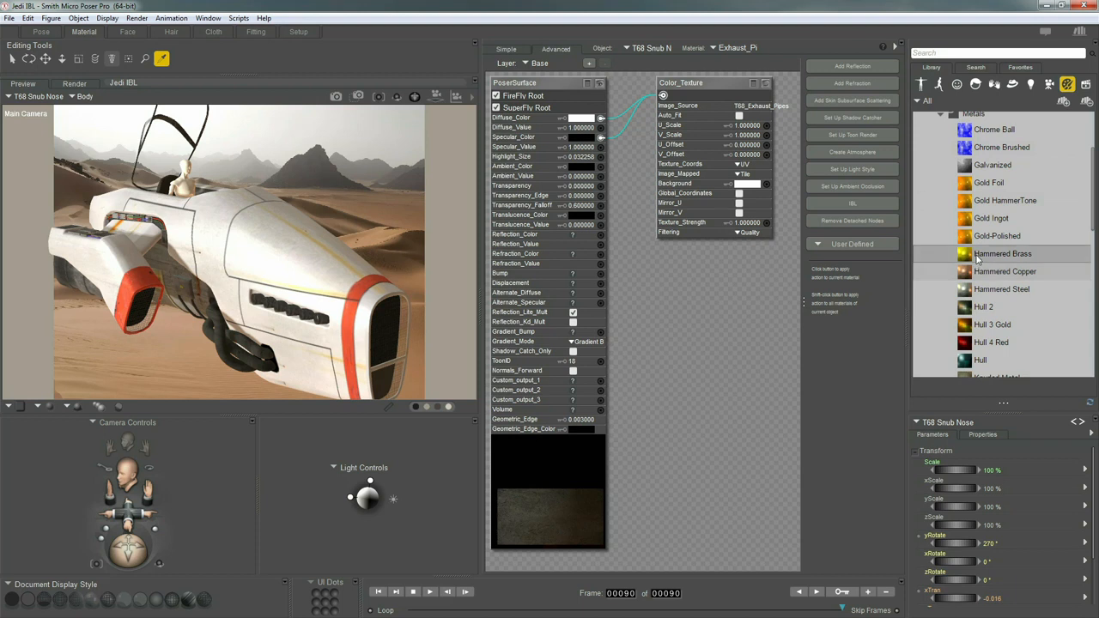
scroll(996, 202, up, 1)
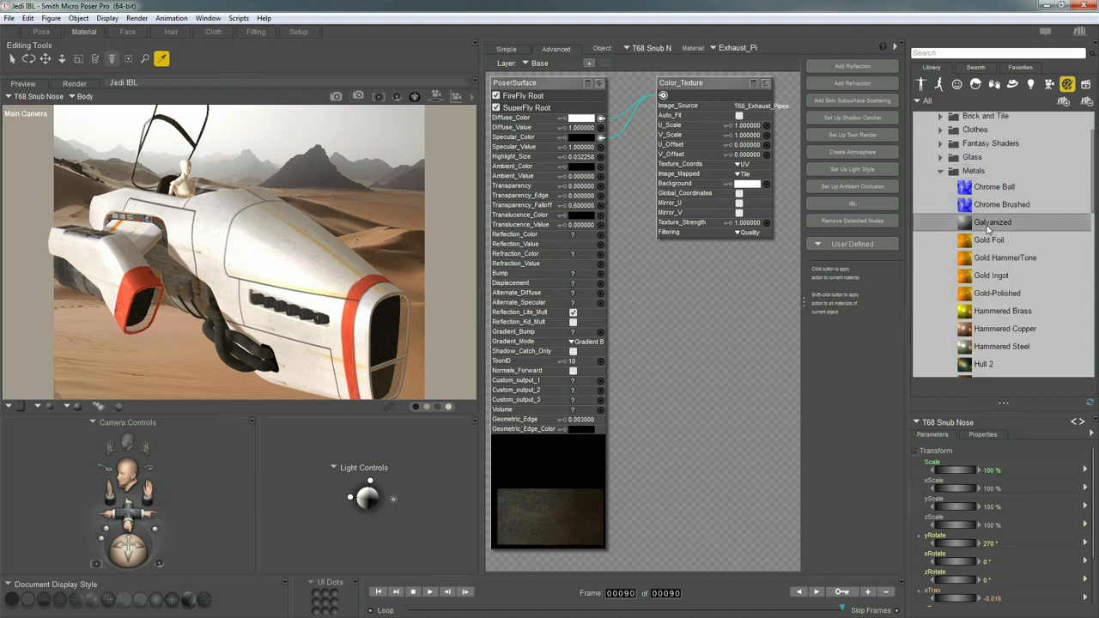
scroll(989, 225, down, 1)
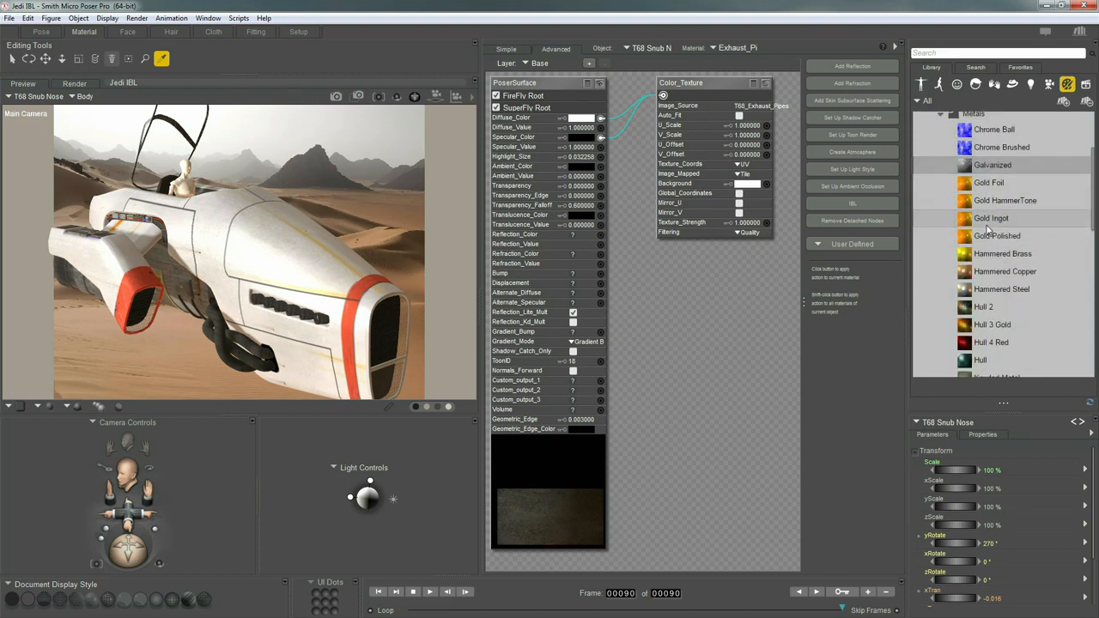
click(989, 292)
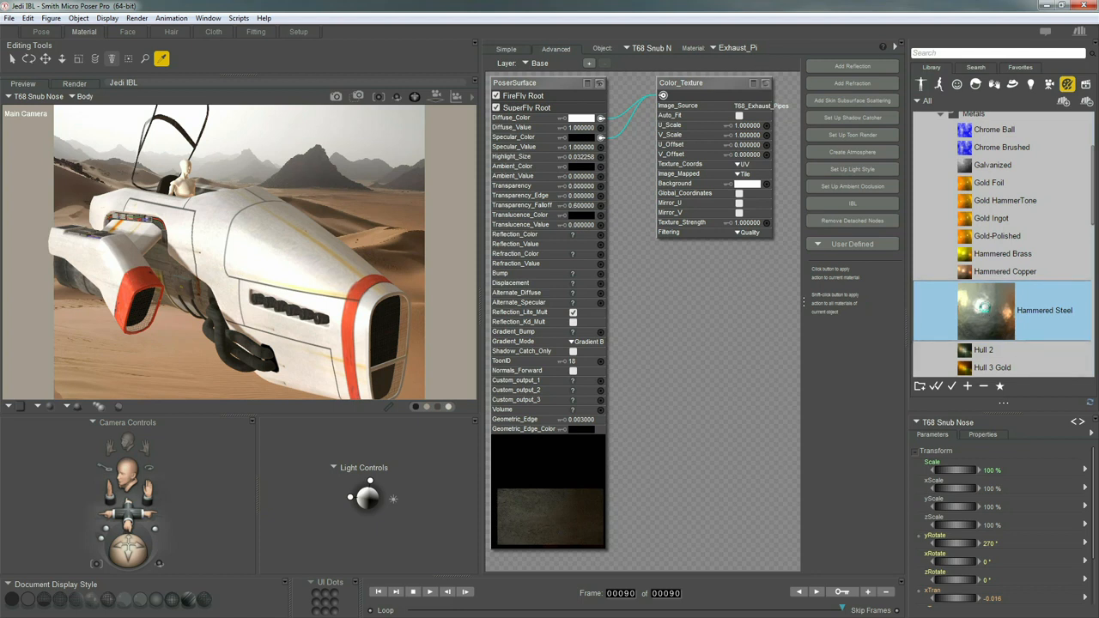
double_click(986, 311)
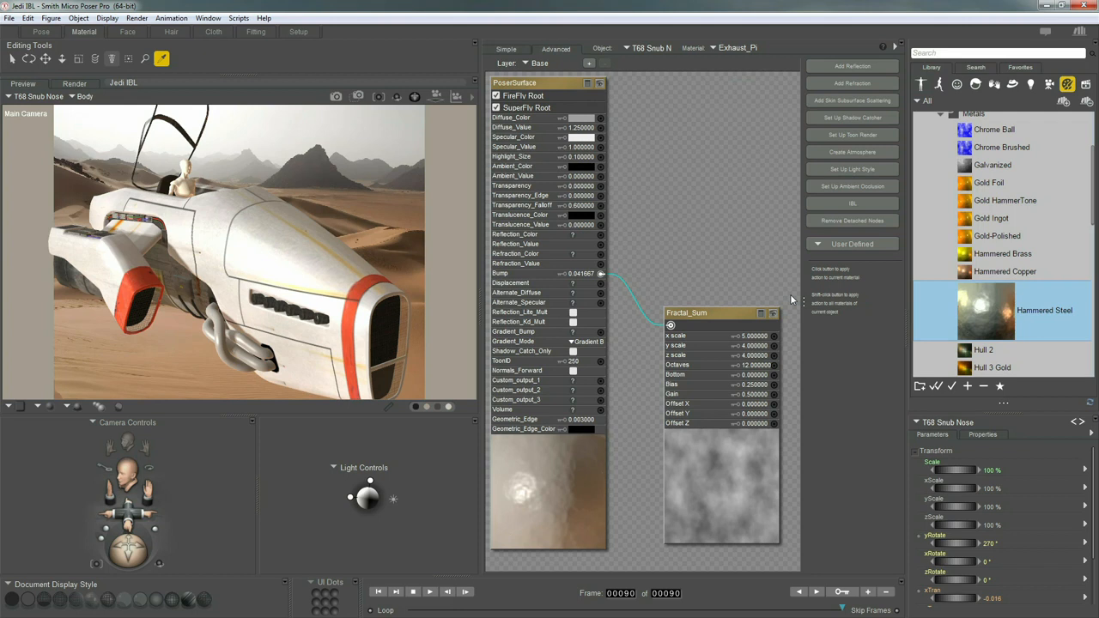
Set the Exhaust_Pipes material's Diffuse_Color to near-black and its Specular_Value to 2
click(586, 121)
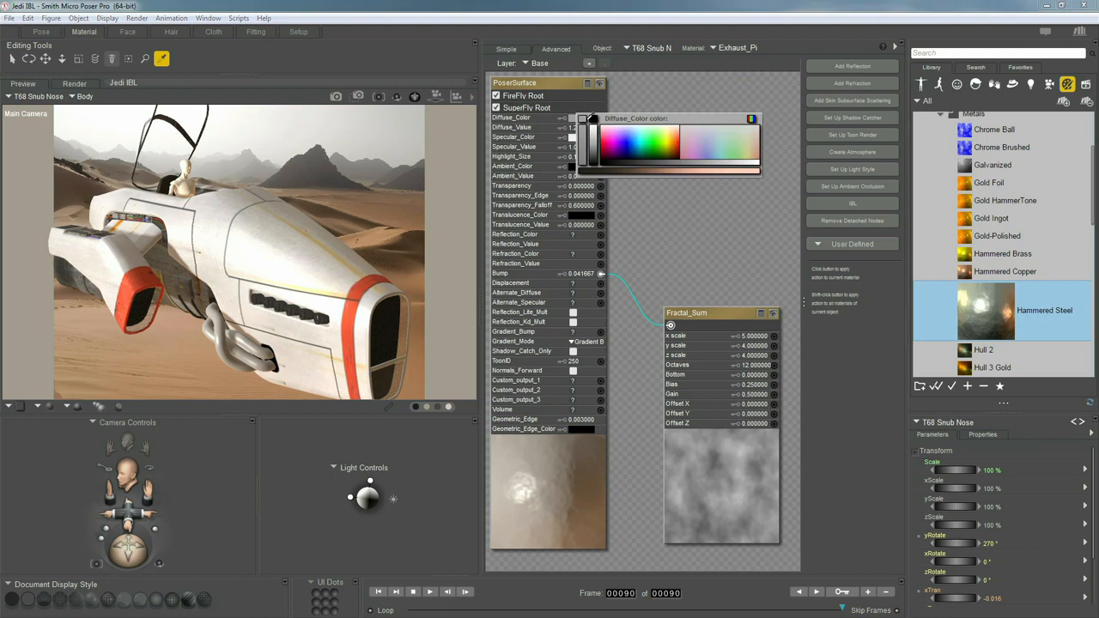
click(593, 158)
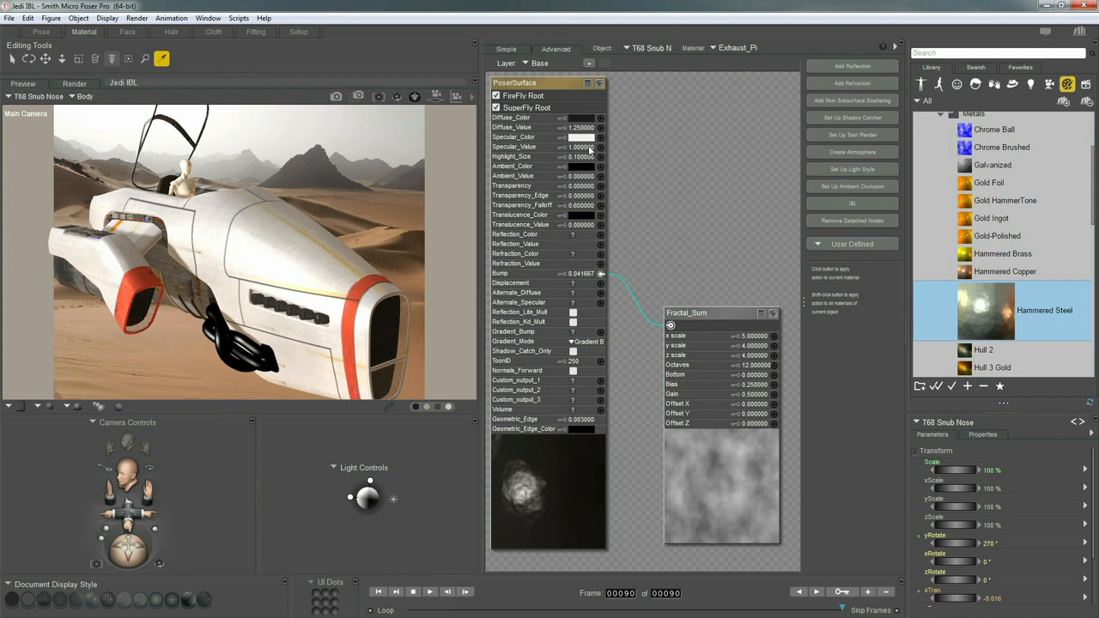
click(582, 149)
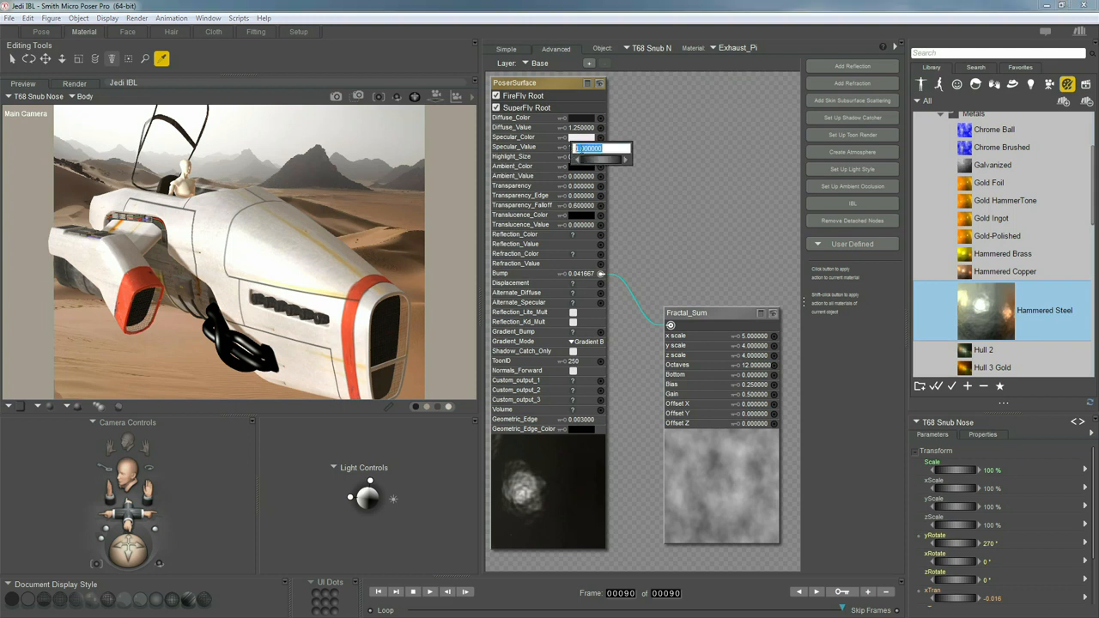
text(2)
key(Return)
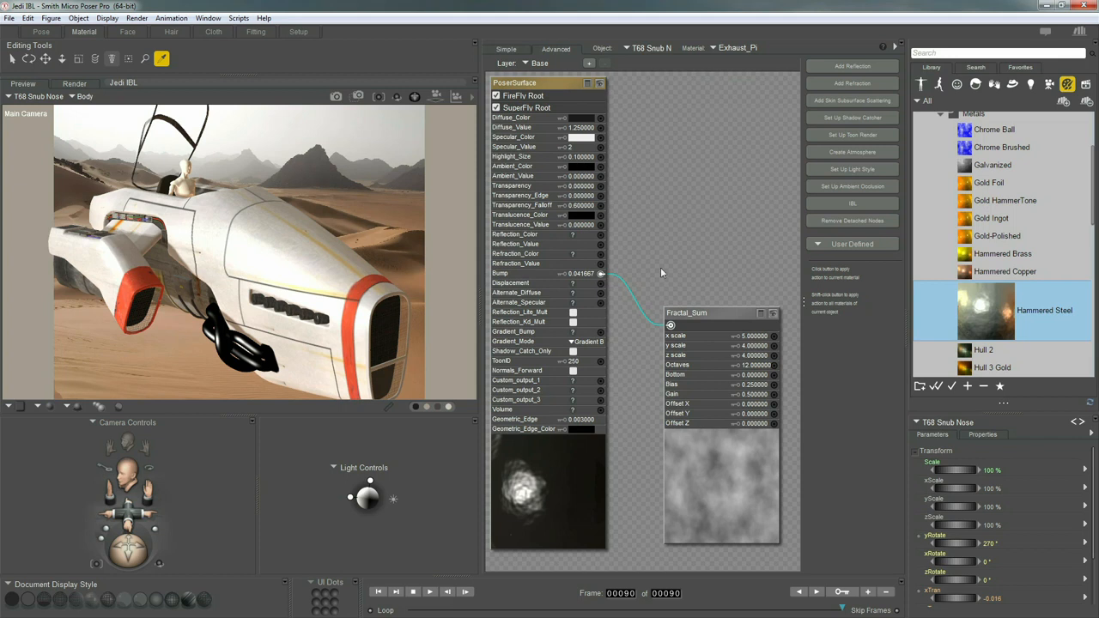
Move the Fractal_Sum node up so it sits level with the Bump channel of the PoserSurface node
drag(704, 313, 696, 275)
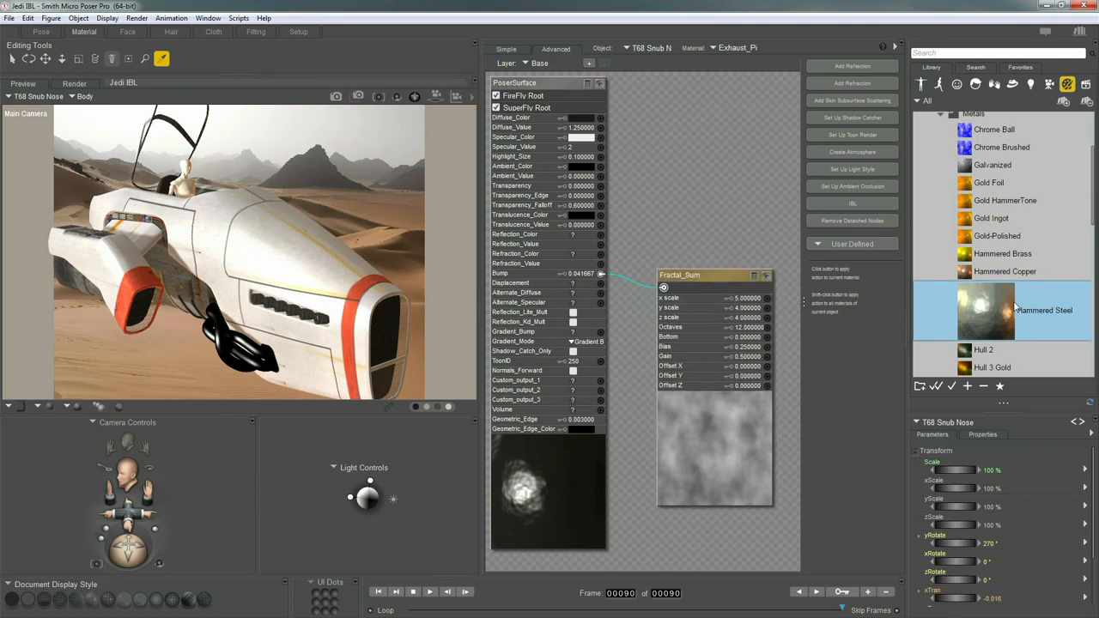
drag(699, 272, 695, 264)
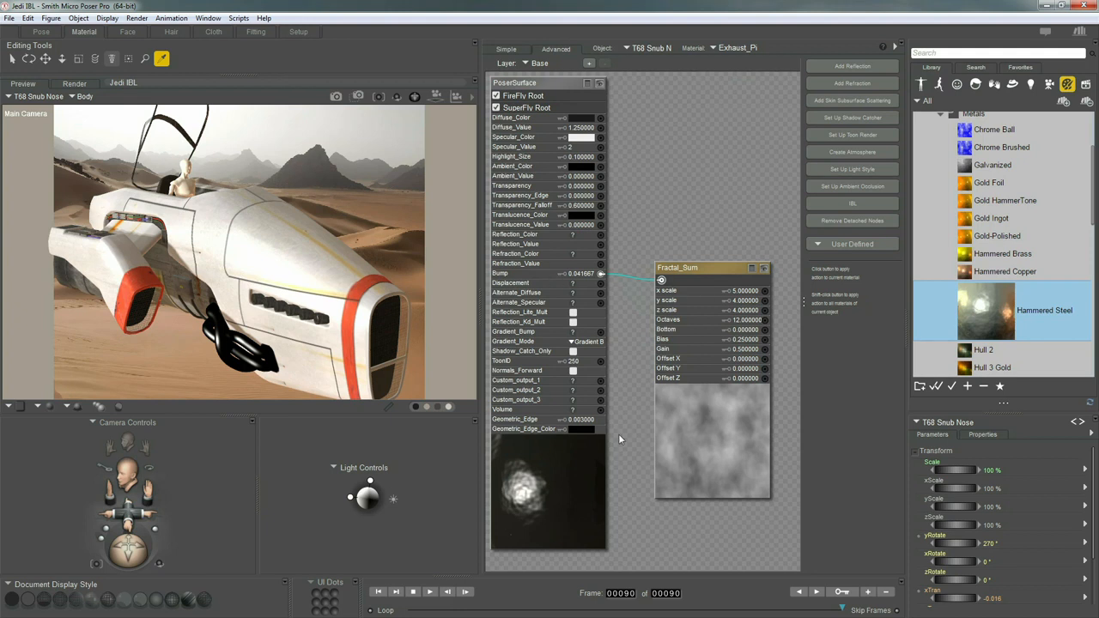
drag(680, 267, 677, 275)
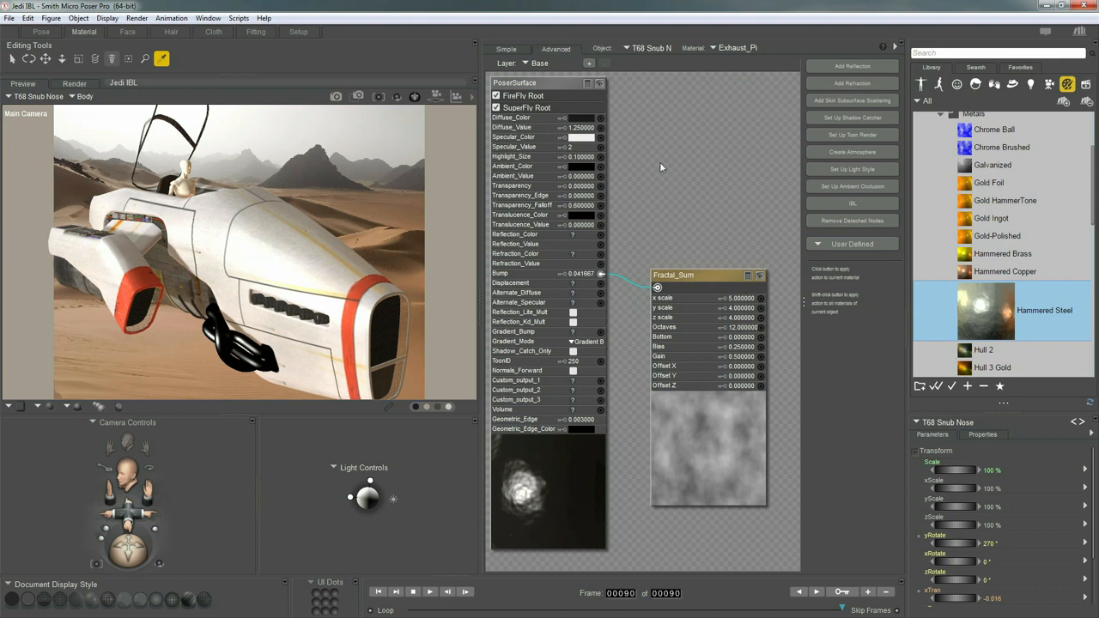
Add a reflection to the Exhaust_Pipes material and set its Reflection_Value to 0.5
click(829, 65)
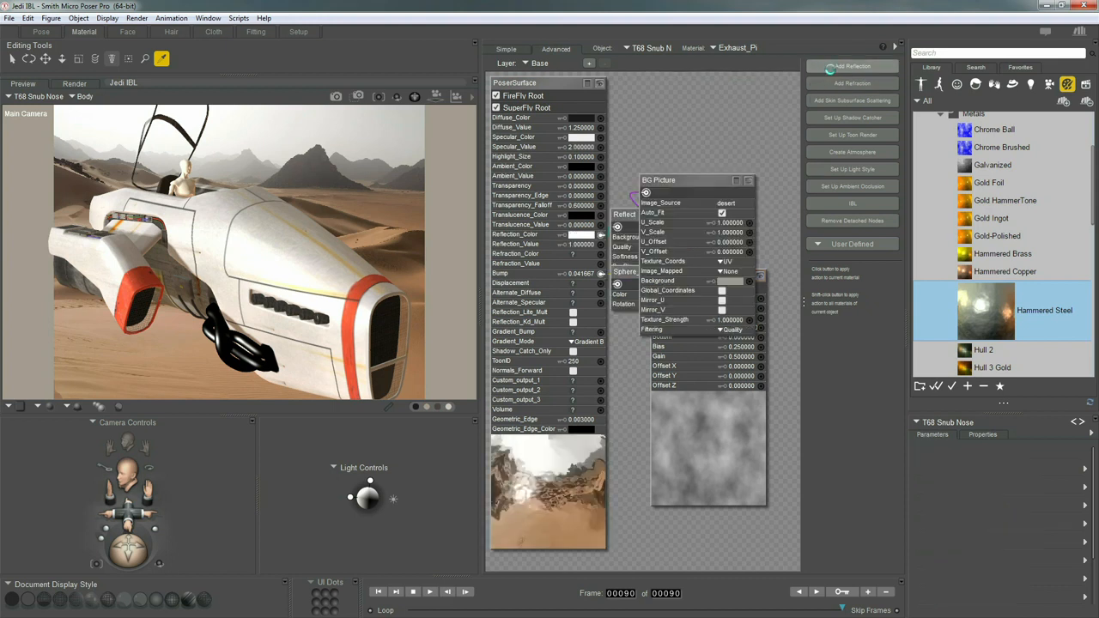
drag(683, 182, 704, 135)
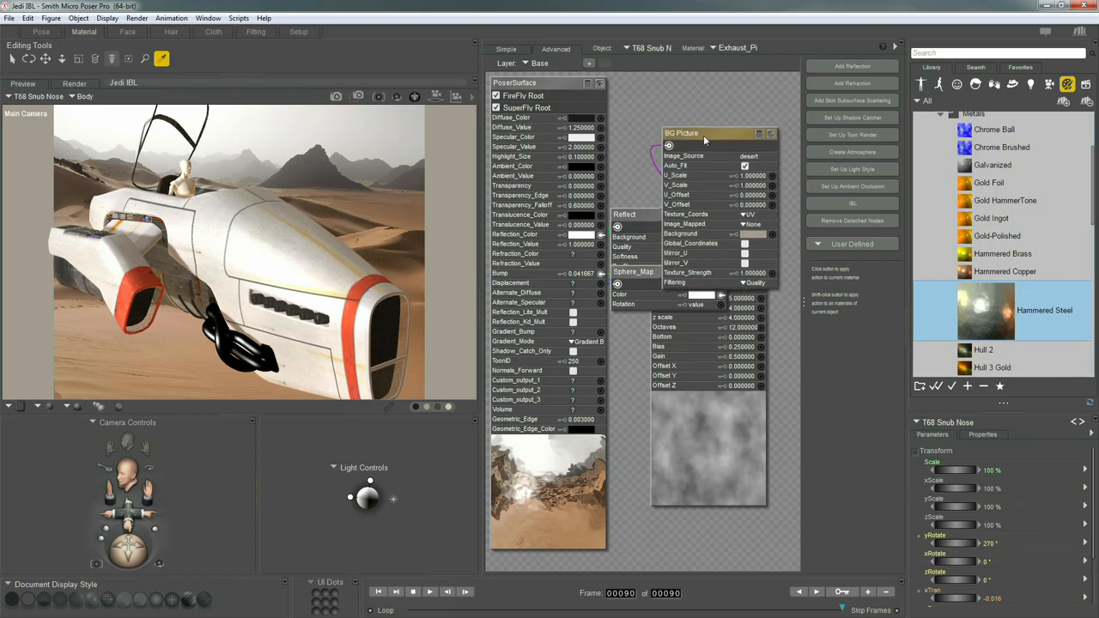
click(581, 246)
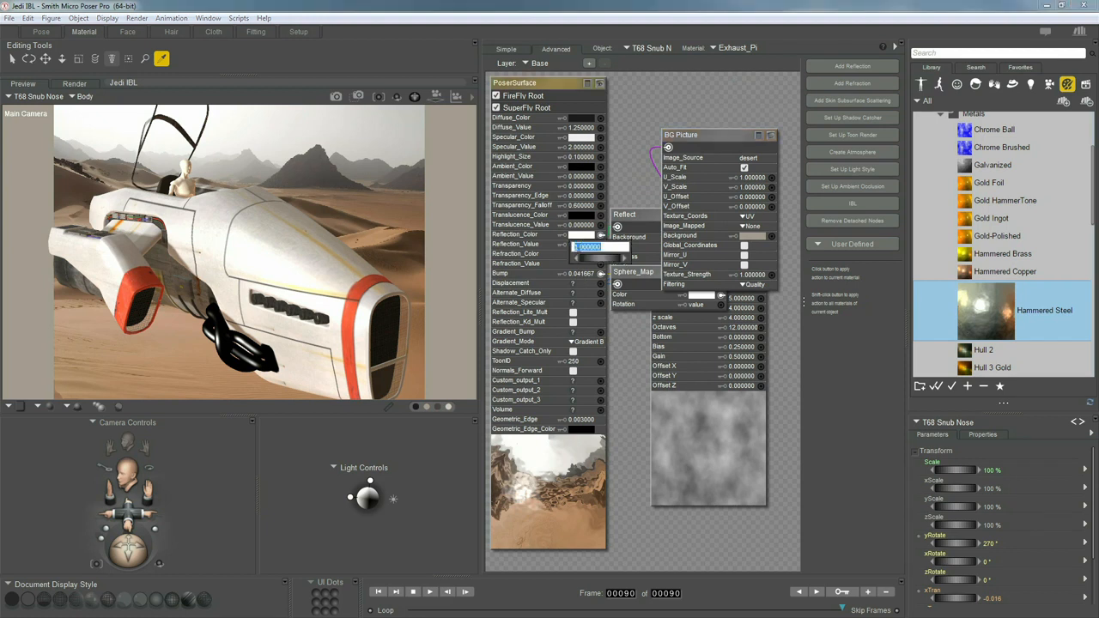
text(.5)
key(Return)
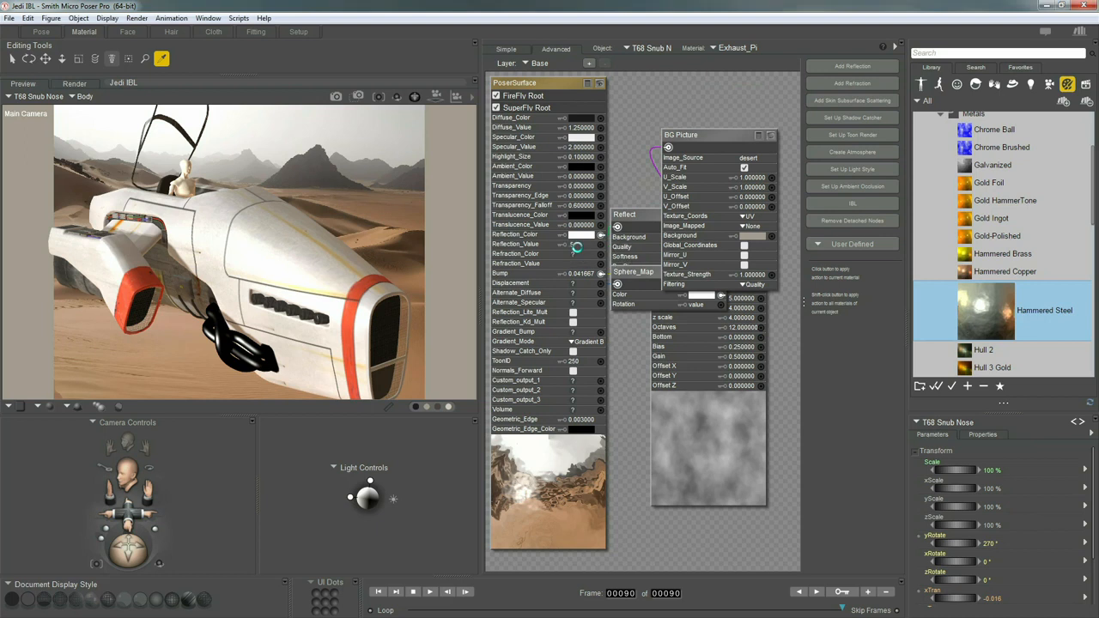
Collapse the BG Picture, Reflect and Sphere_Map nodes and arrange them in a stack above the Fractal_Sum node
click(759, 137)
drag(730, 134, 751, 116)
click(710, 215)
drag(698, 214, 731, 161)
click(707, 271)
drag(716, 271, 747, 208)
drag(713, 277, 711, 263)
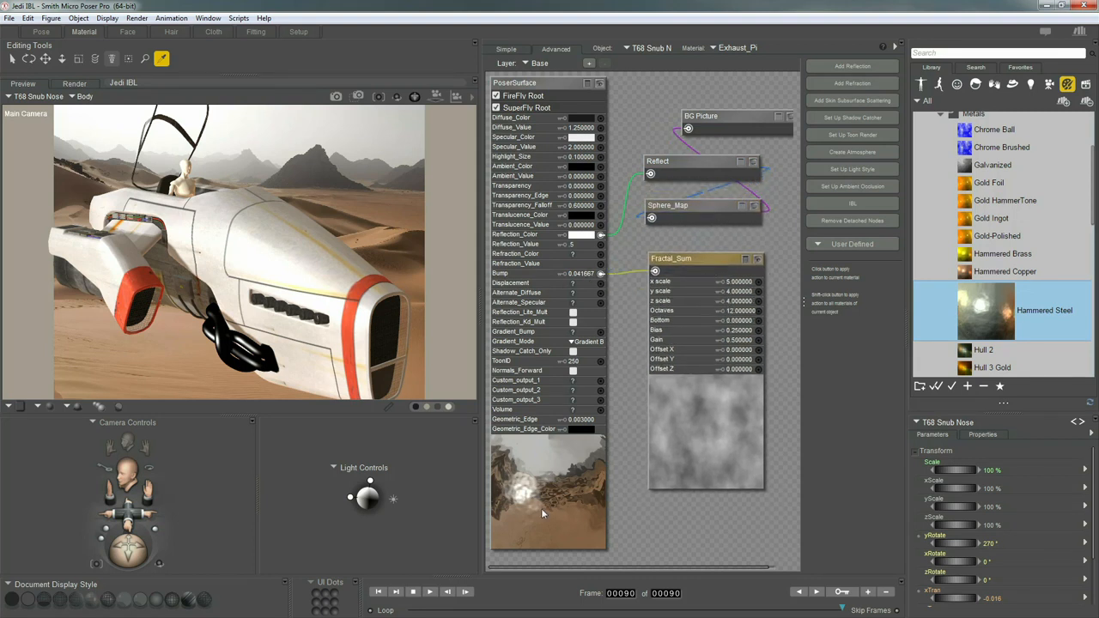
Try a Bump value of 0.1 on the Exhaust_Pipes material
click(583, 274)
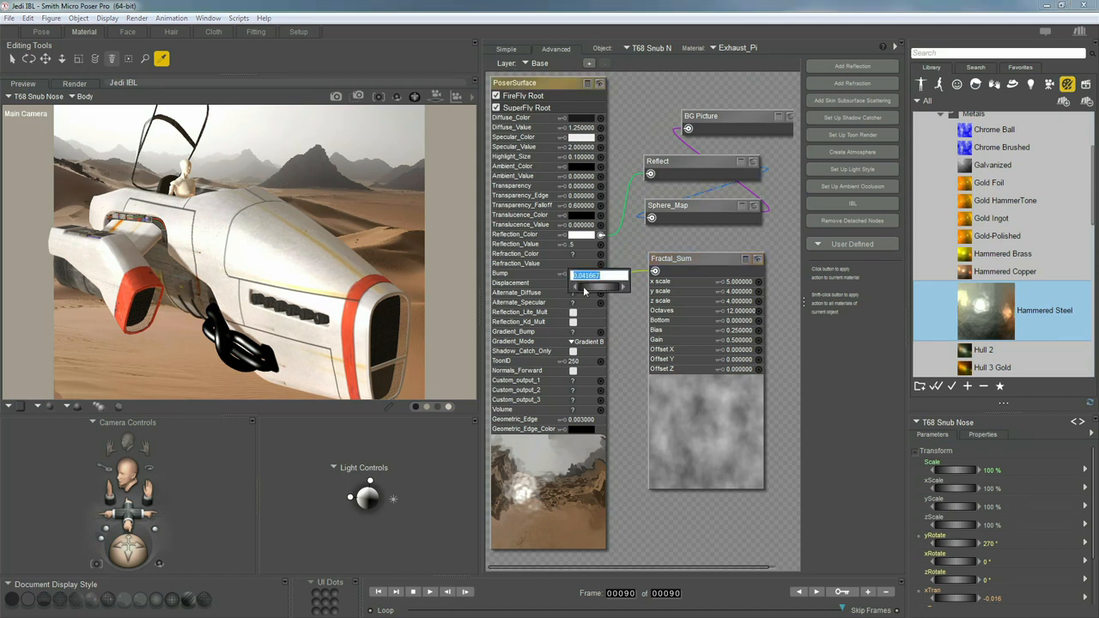
text(1)
key(Return)
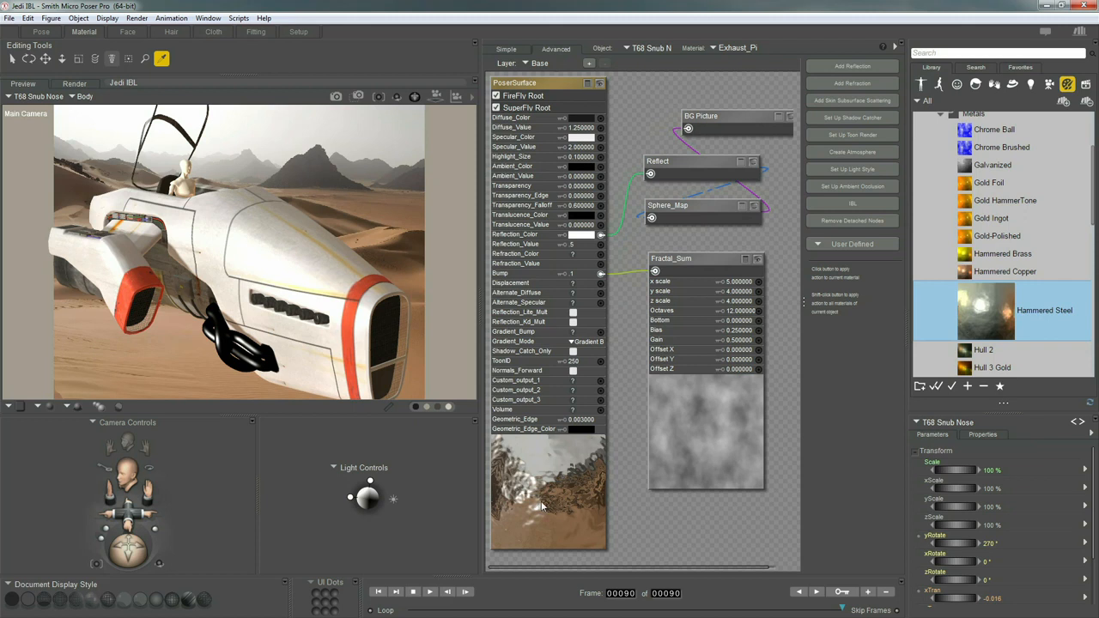
Set the Bump value of the Exhaust_Pipes material to 0.01
click(572, 274)
text(.01)
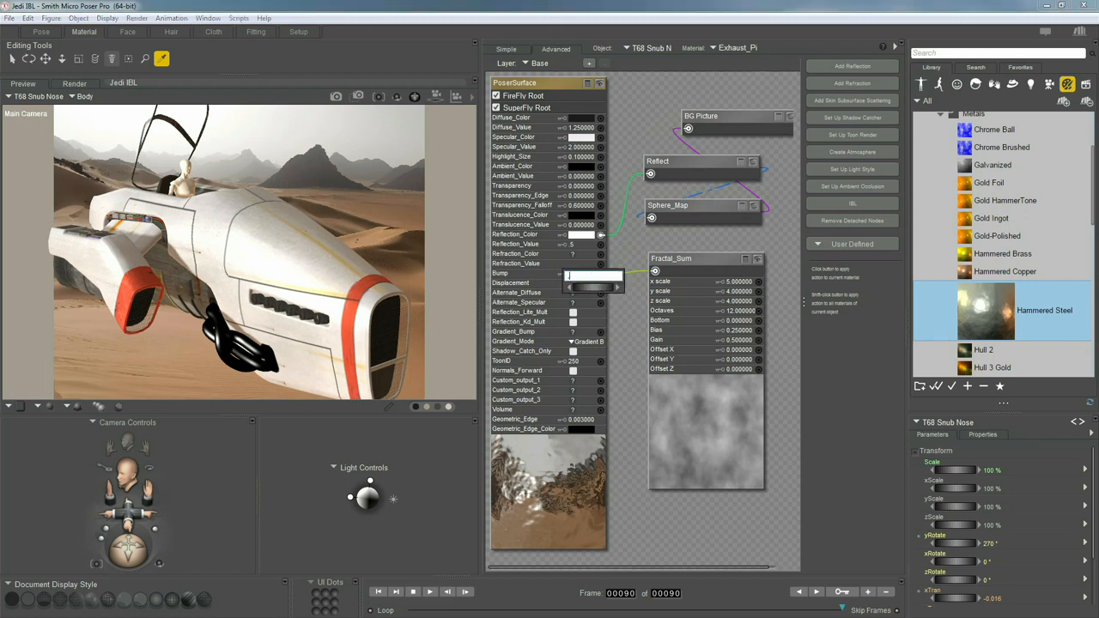
key(Return)
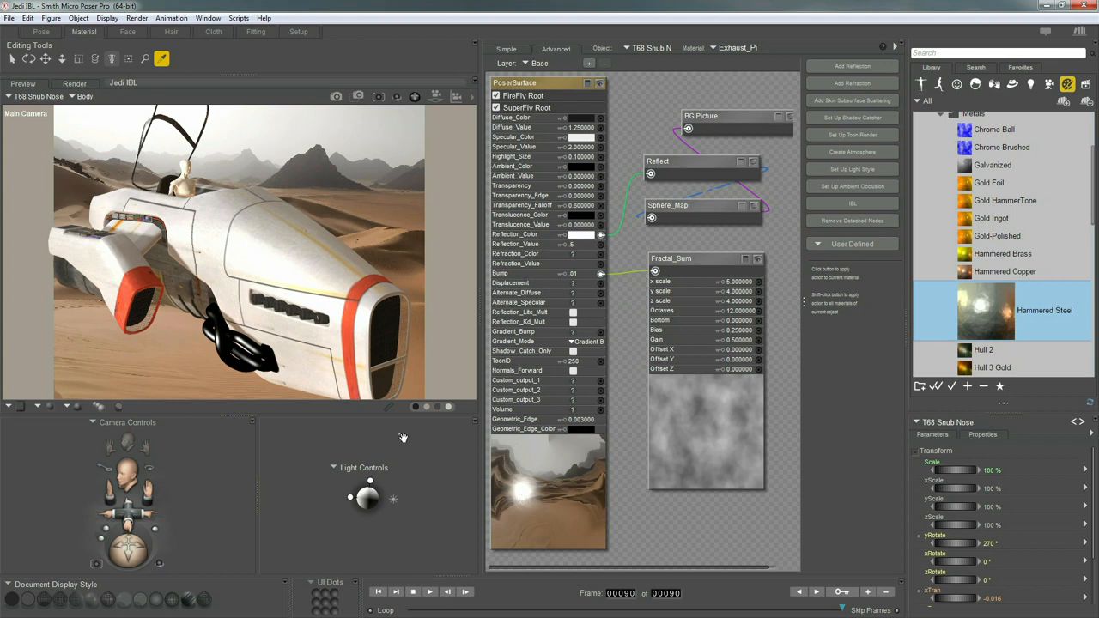
click(388, 411)
Collapse the Poser 11 Content library and create a folder named My Materials inside My Poser Projects
scroll(1093, 206, up, 3)
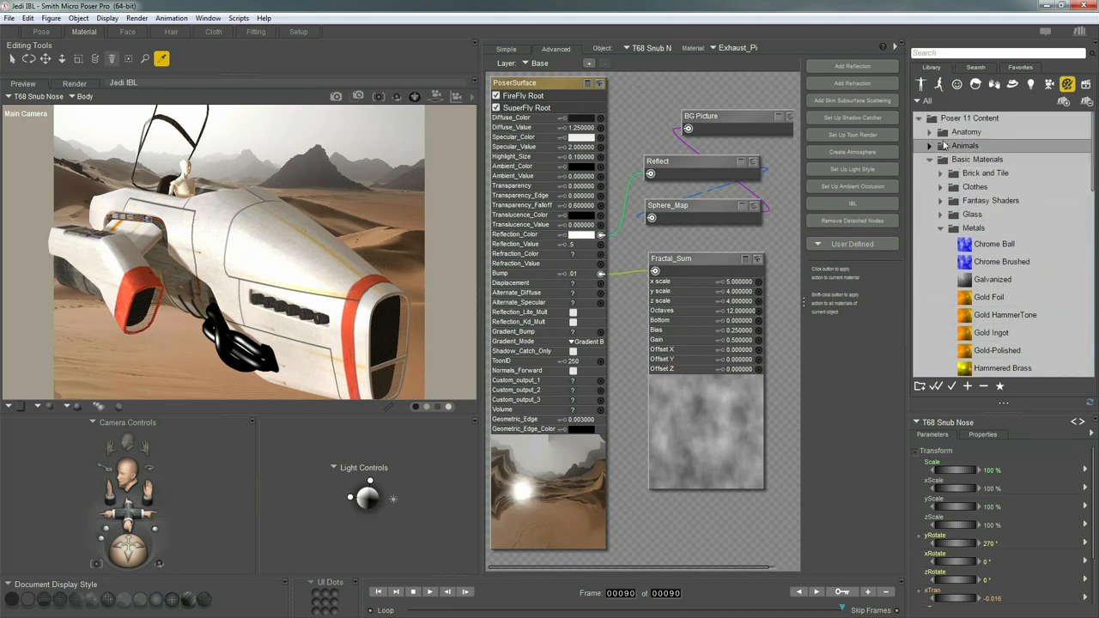
click(919, 120)
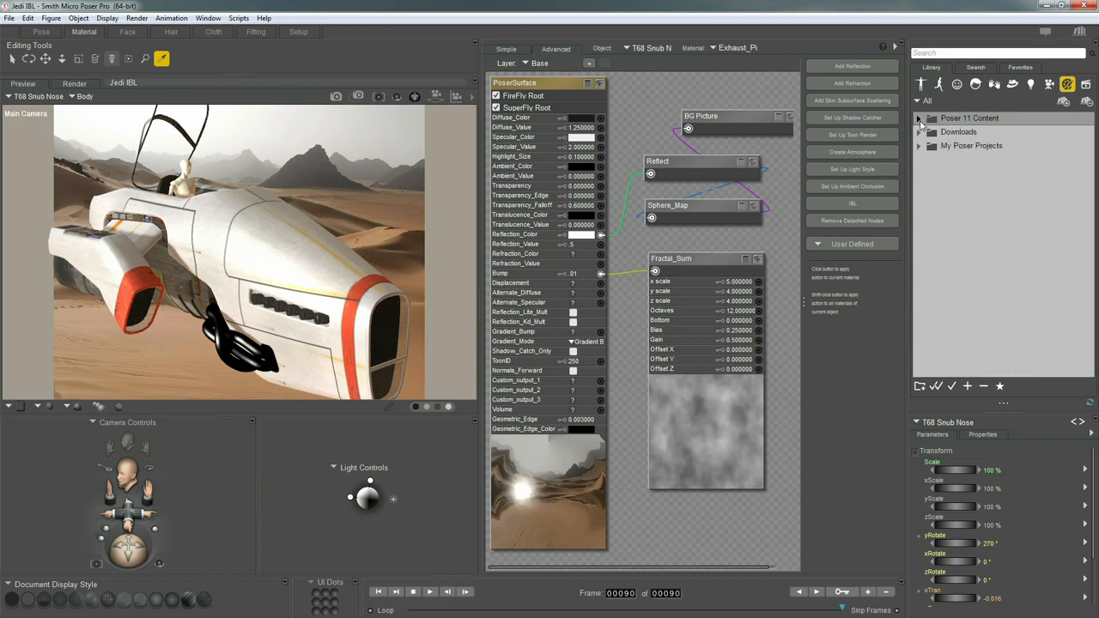
click(921, 147)
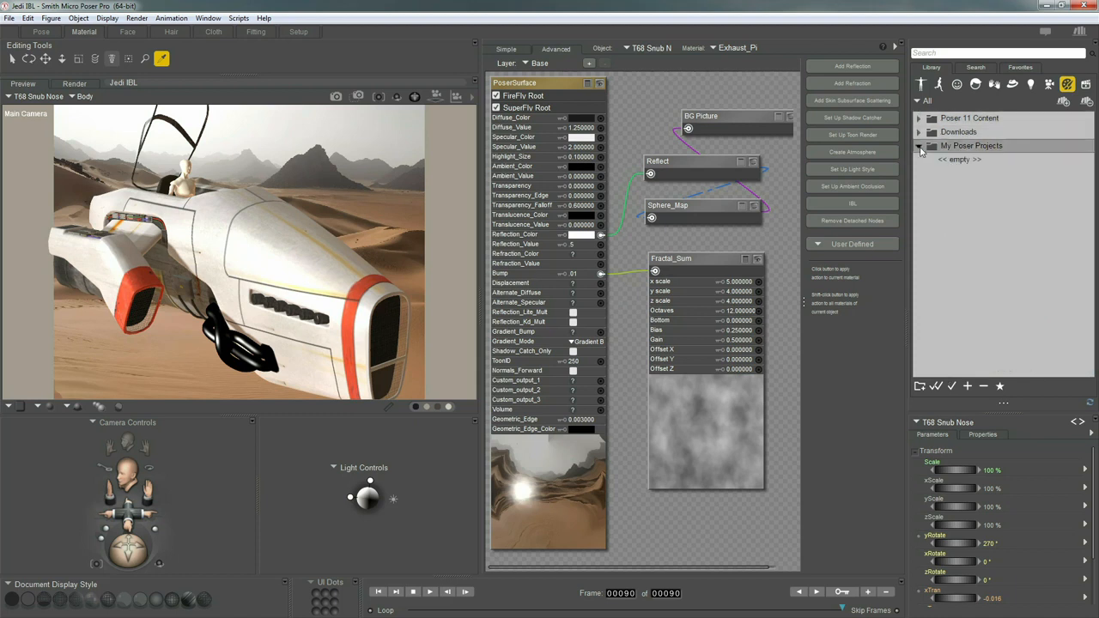
click(960, 147)
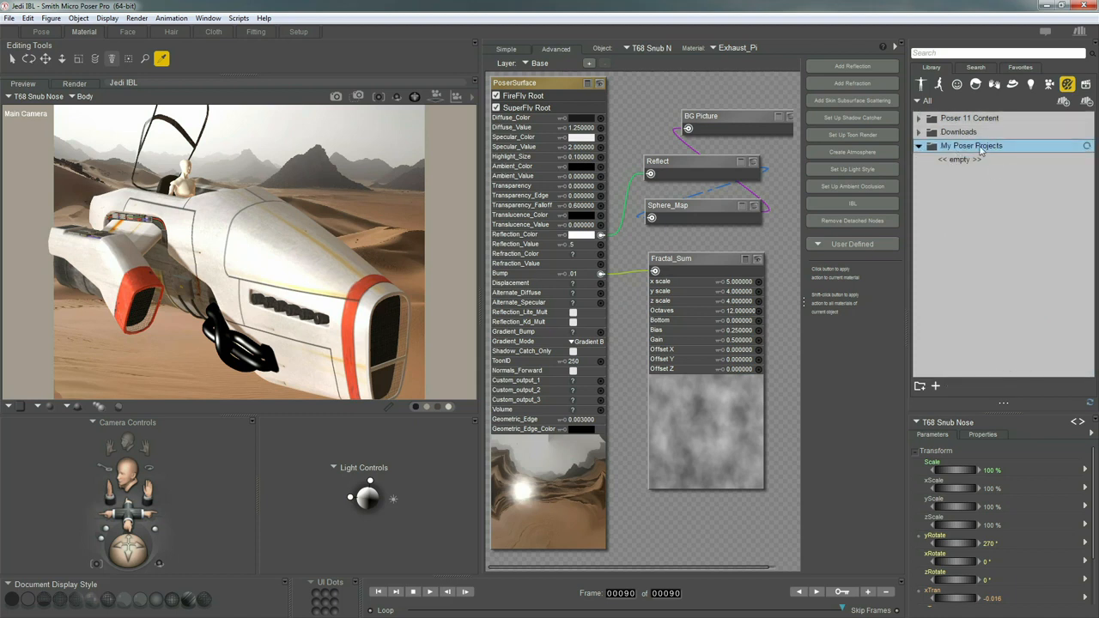
click(918, 384)
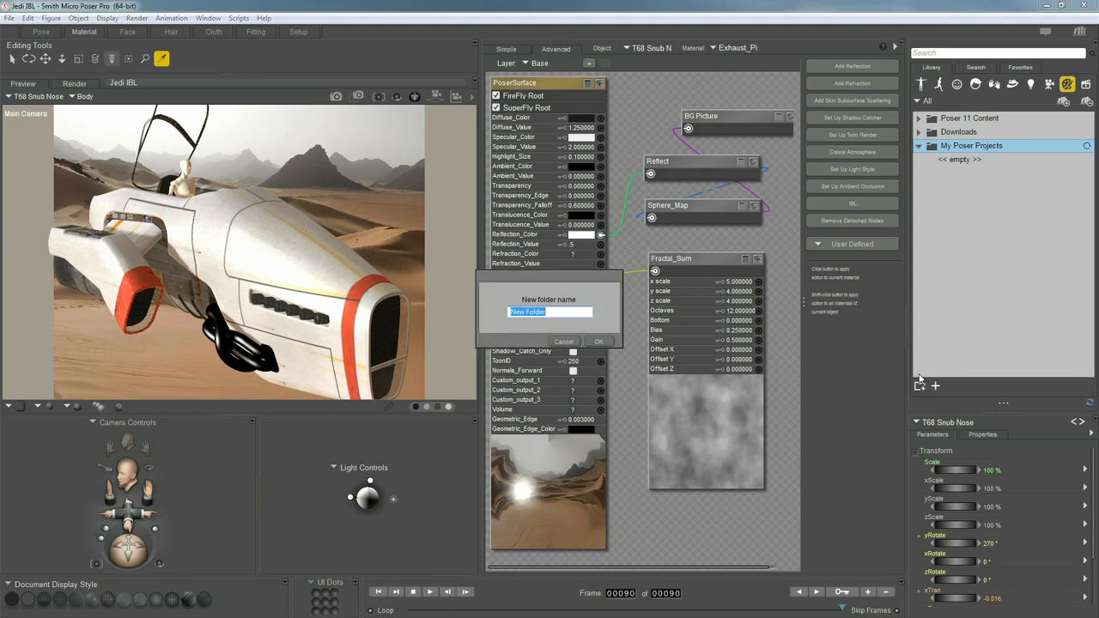
text(My Materials)
key(Return)
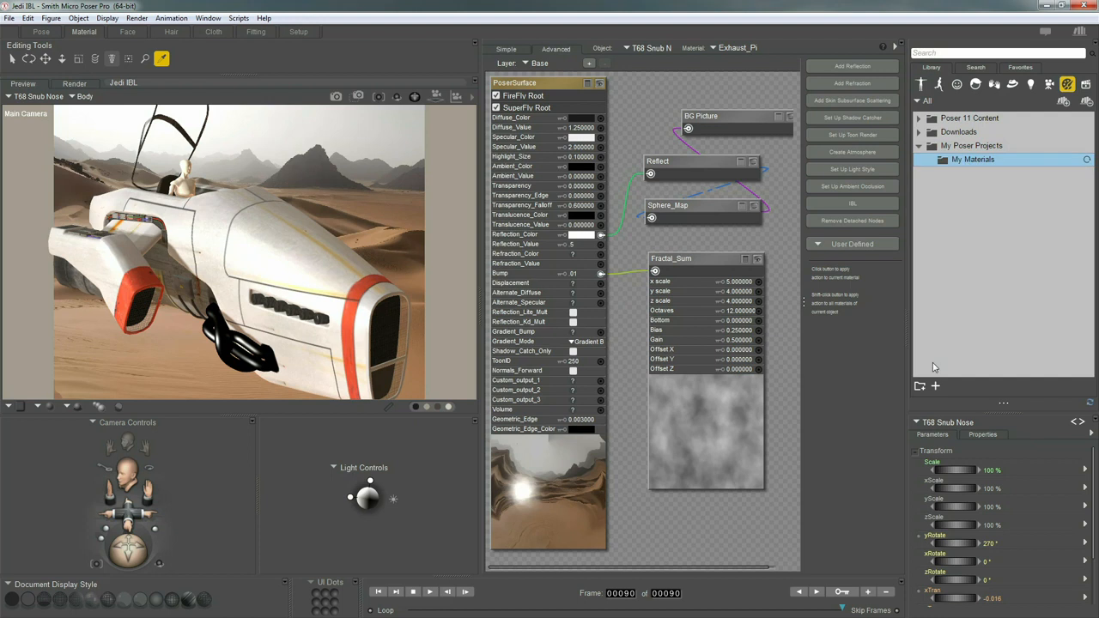
Save the Exhaust_Pipes material as a single-material set named Gun Metal Chrome in the My Materials folder
click(936, 386)
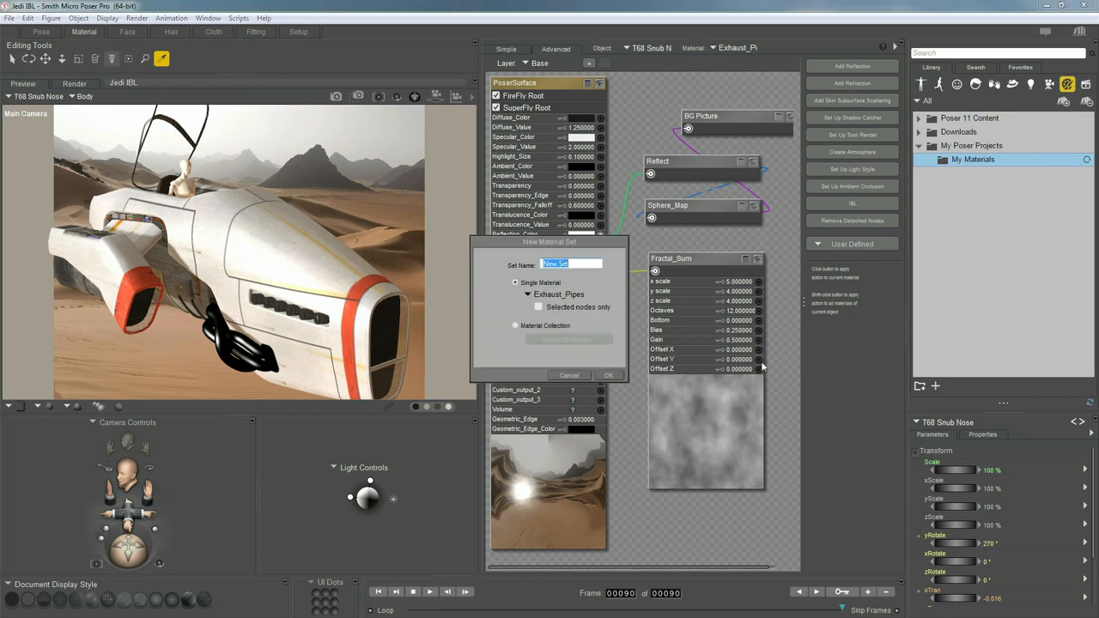
click(516, 326)
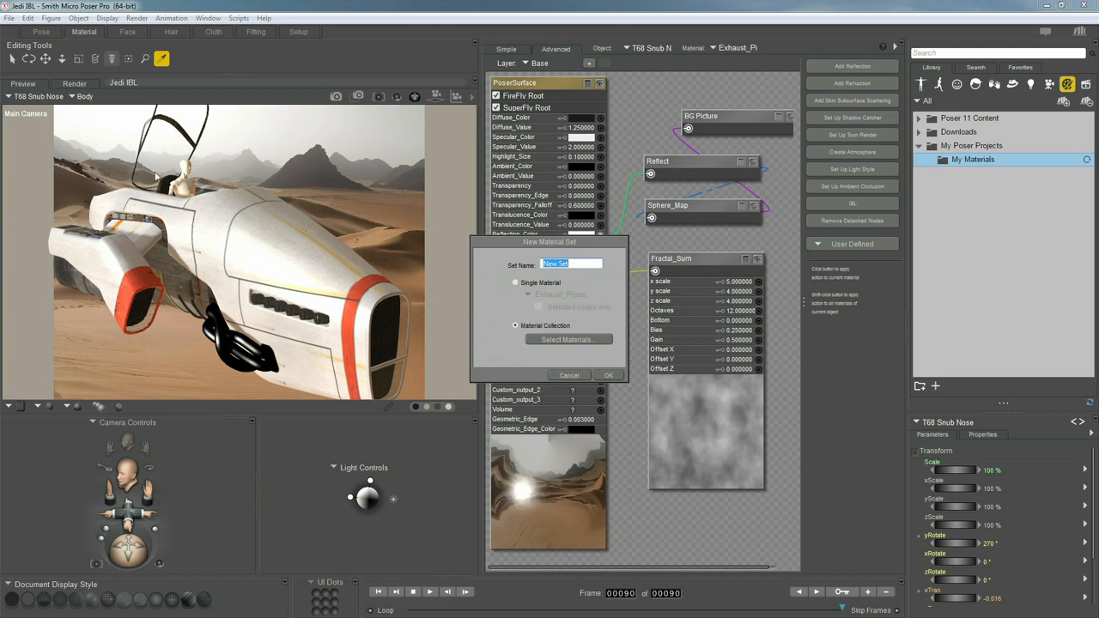
click(518, 284)
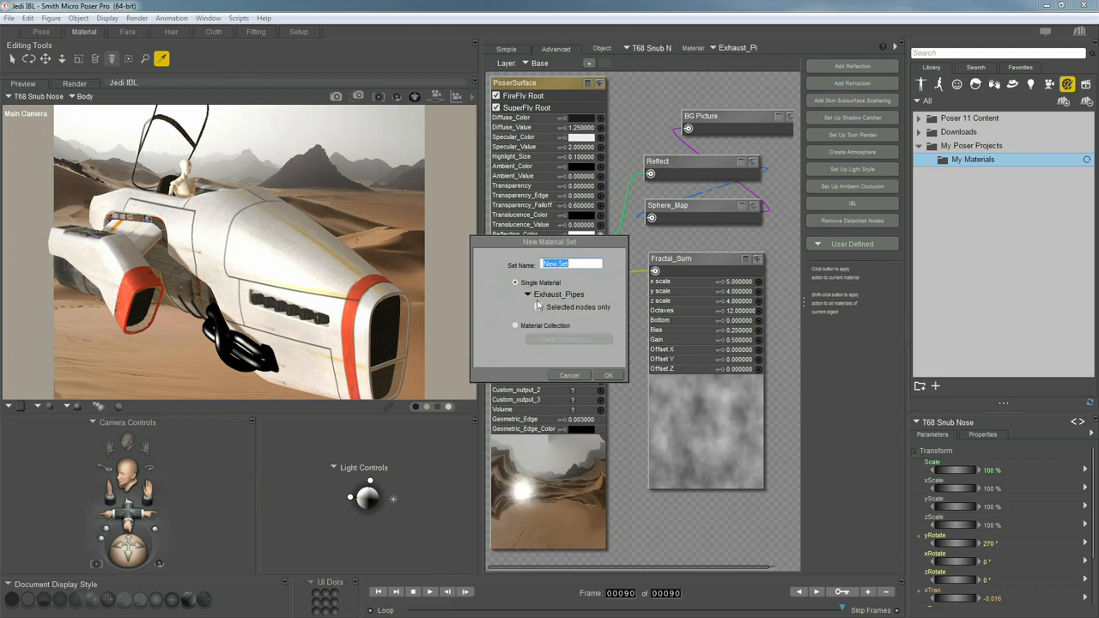
text(Gun Metal Chrome)
key(Return)
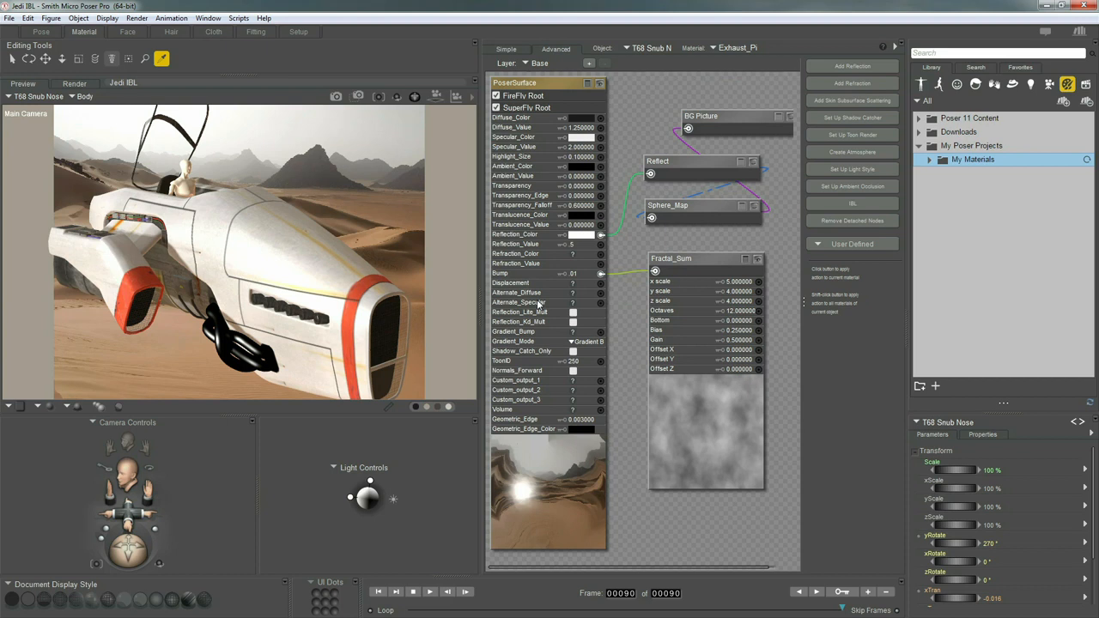
Apply the saved Gun Metal Chrome material from My Materials to the black vents on the side of the ship's hull
click(929, 159)
drag(974, 179, 302, 314)
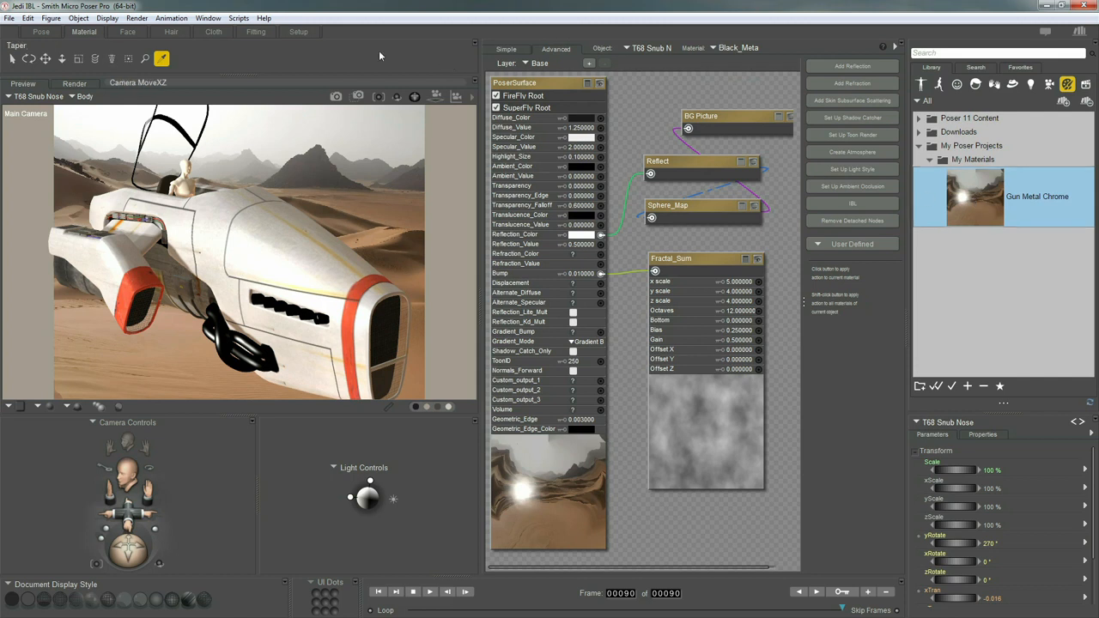
Return to the Pose room and render the ship scene with the SuperFly engine using its current render settings
click(48, 35)
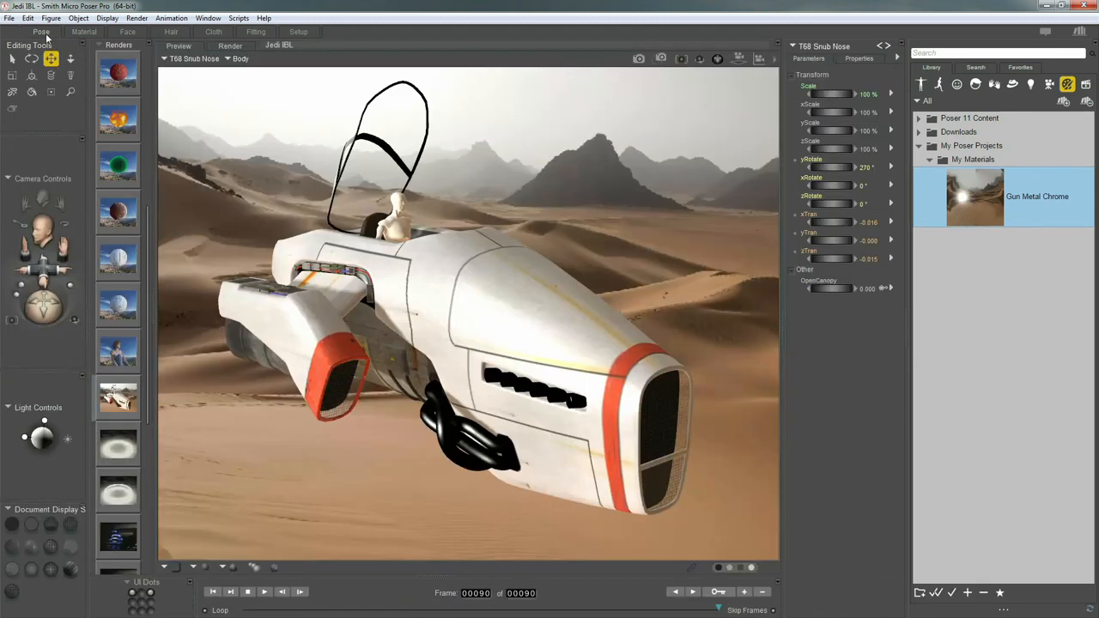
click(137, 18)
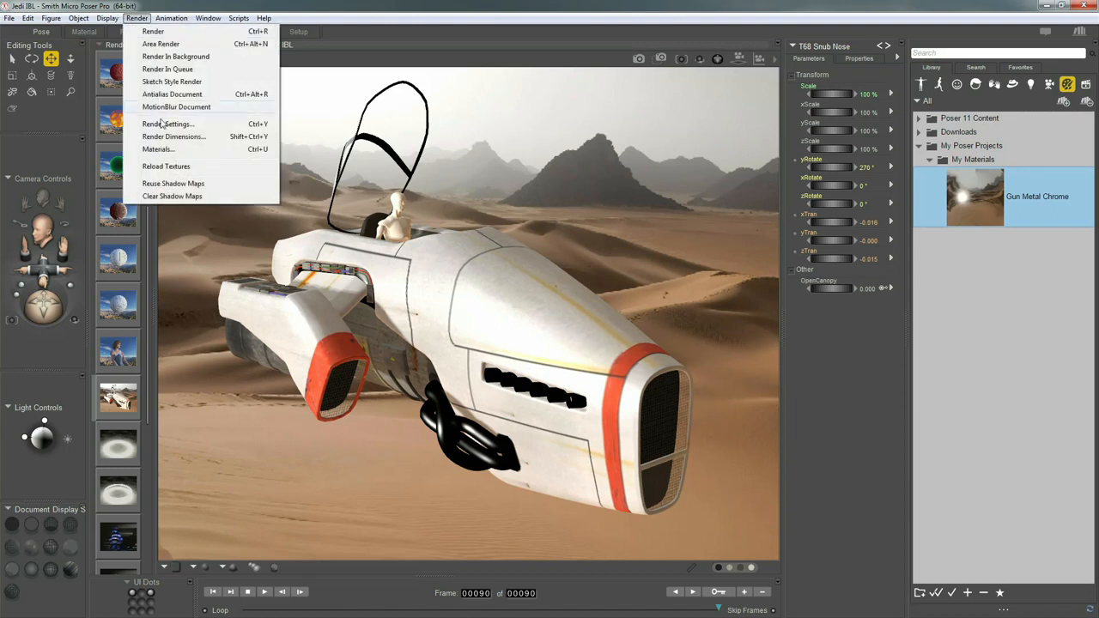
click(165, 124)
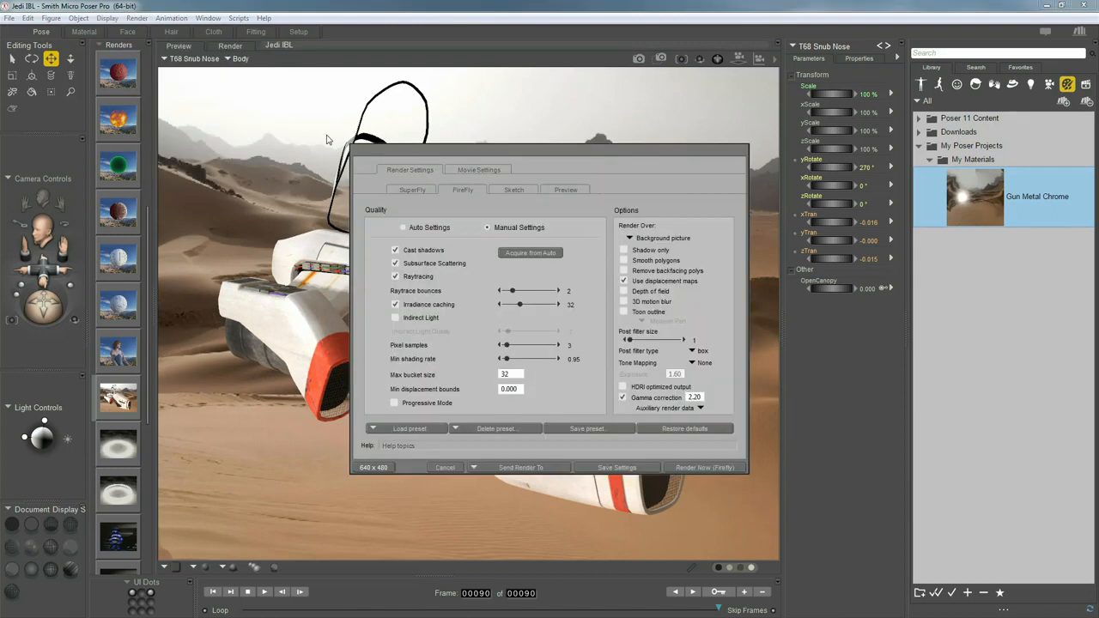
click(418, 193)
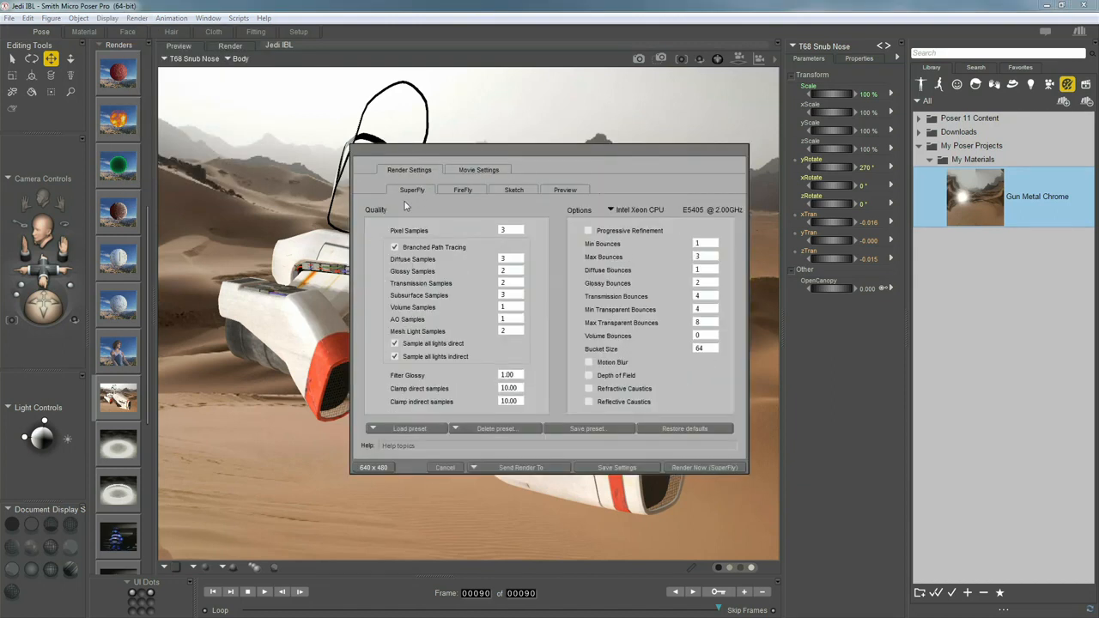
click(690, 467)
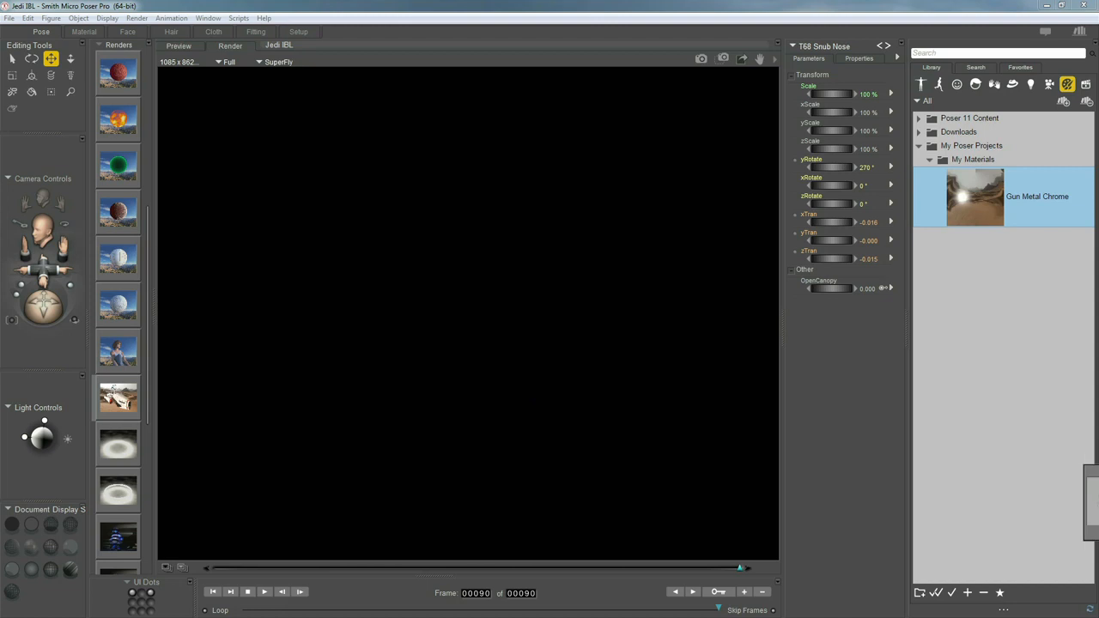
drag(639, 459, 621, 473)
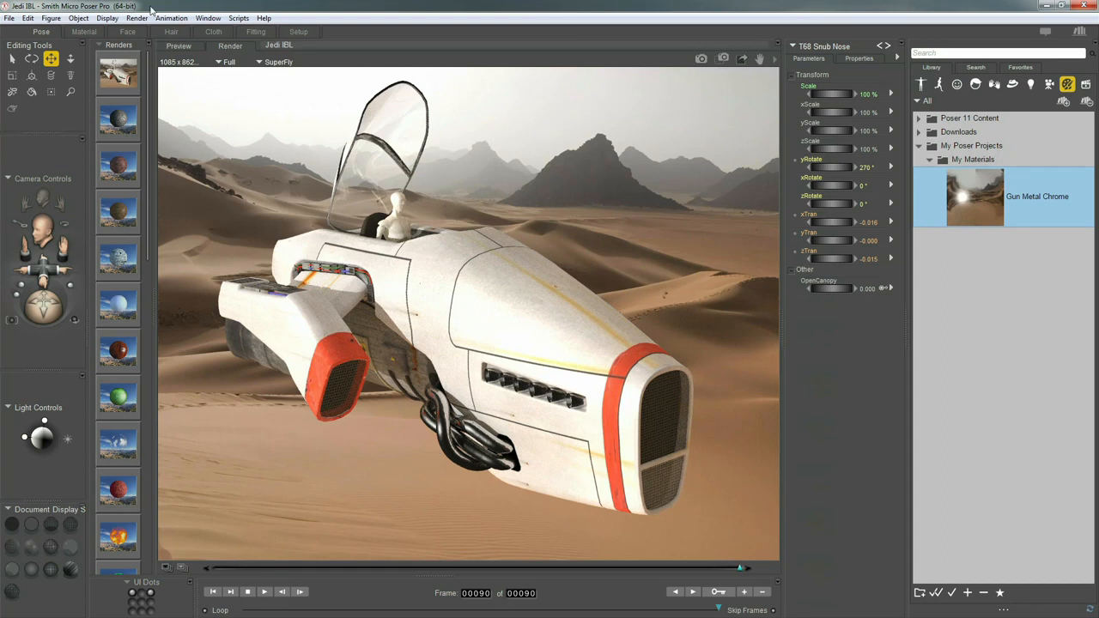
Set the earlier ship render as the compare image and wipe between it and the new SuperFly render
scroll(109, 95, down, 10)
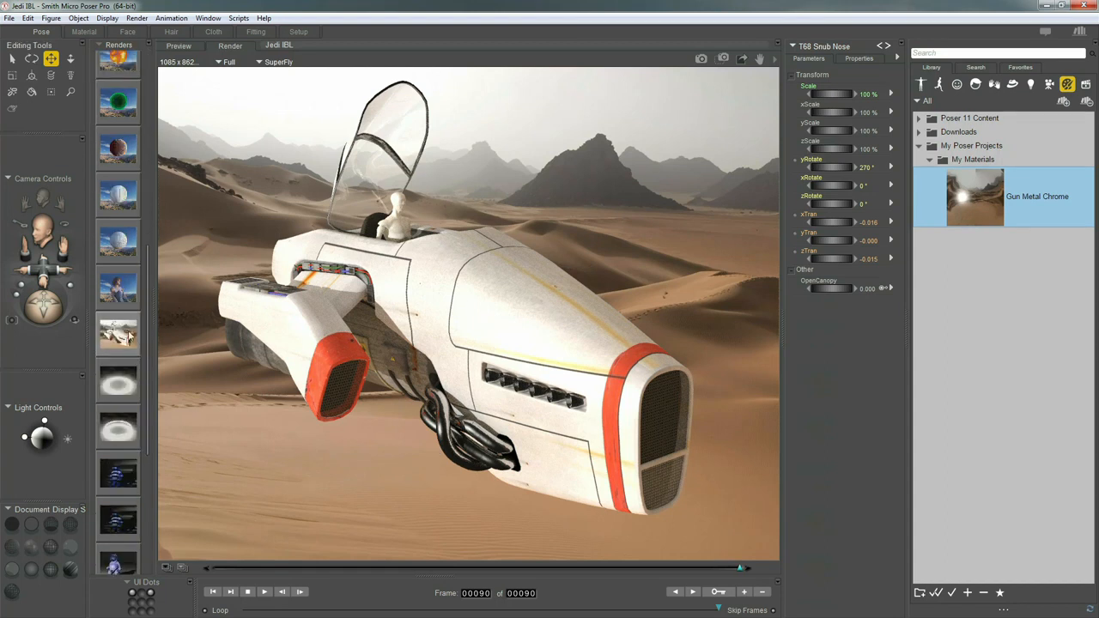
right_click(127, 333)
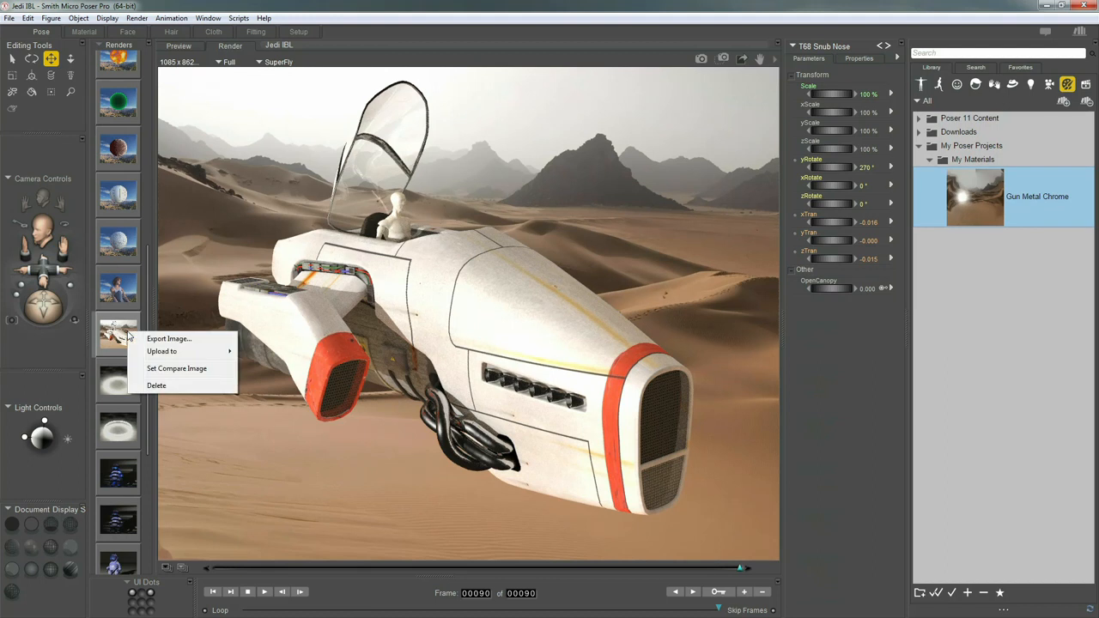
click(159, 368)
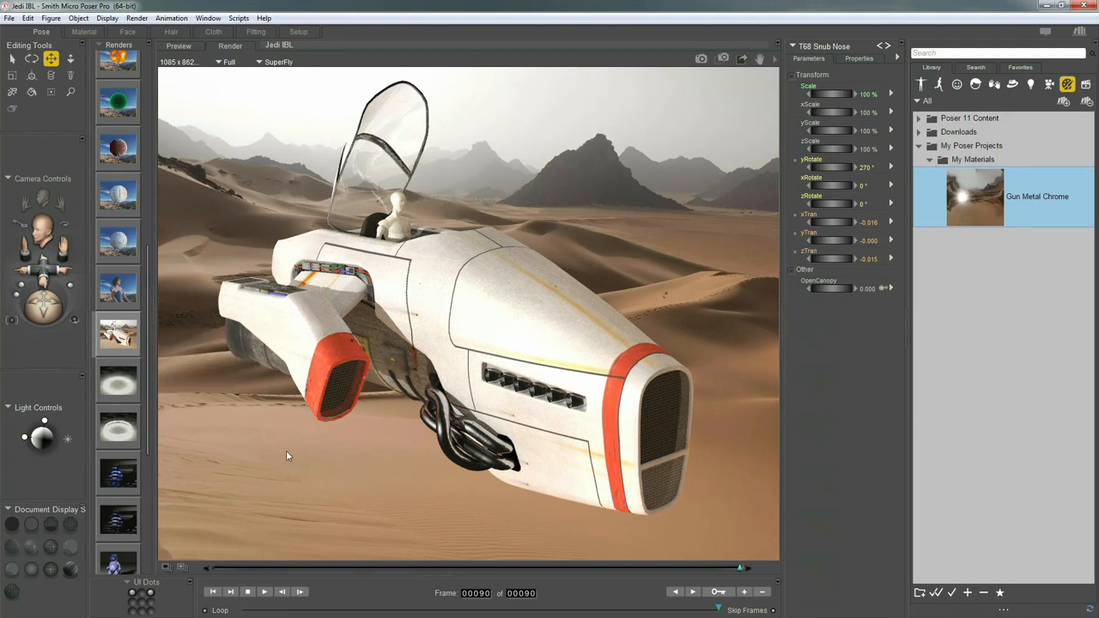
drag(740, 567, 684, 567)
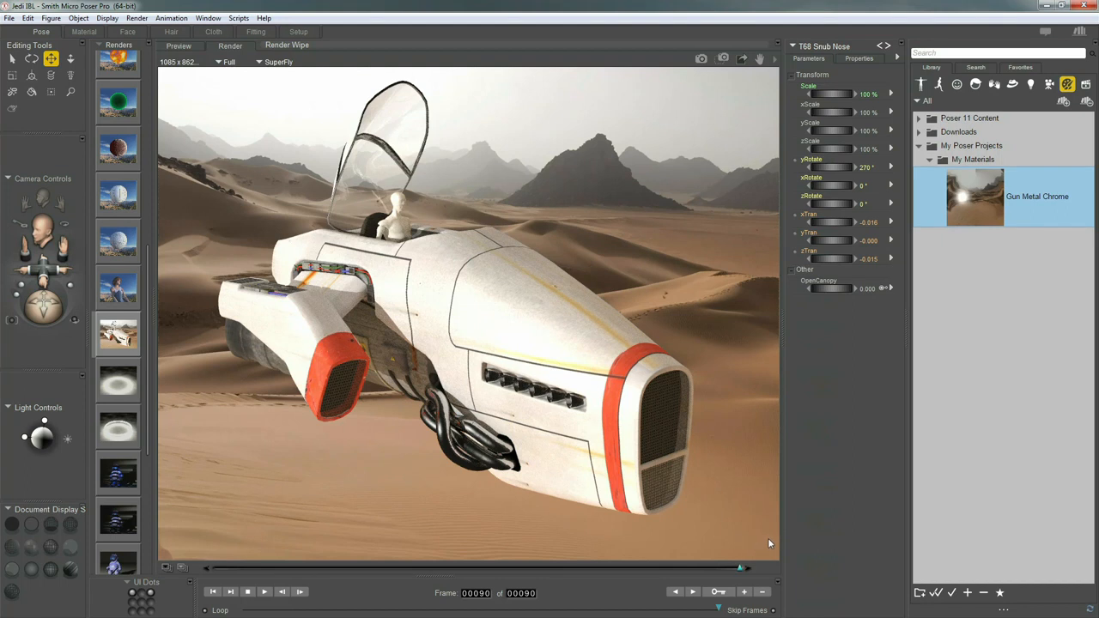